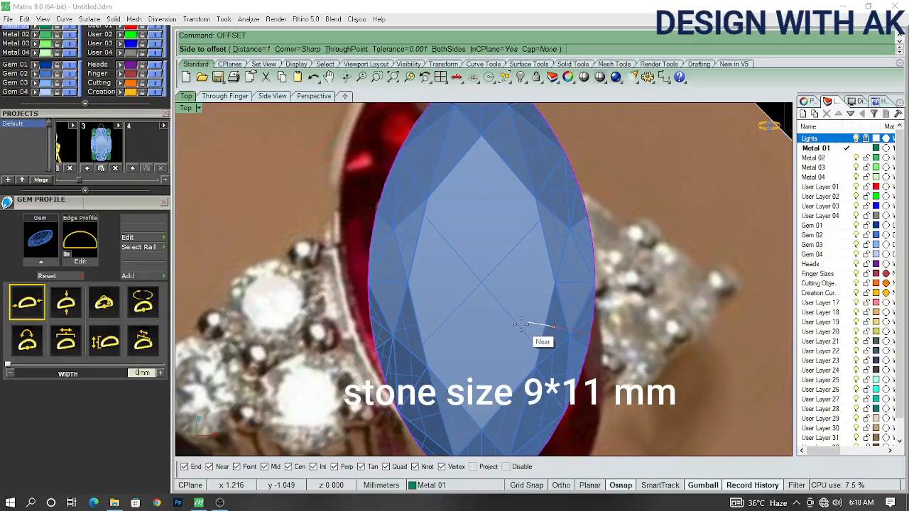
# - Offset the marquise gem's outline inward by 1 mm and extrude both curves about 6.2 mm downward on one side only
pyautogui.click(553, 327)
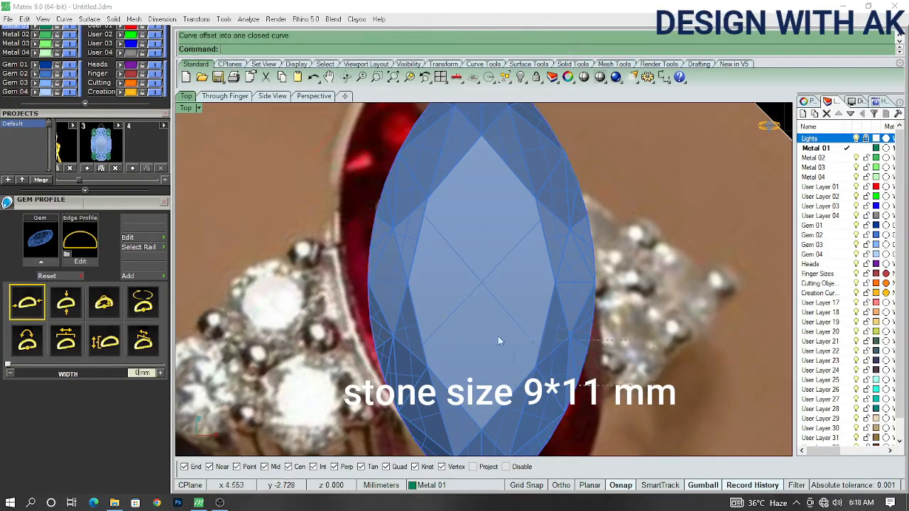
pyautogui.scroll(-5, 503, 322)
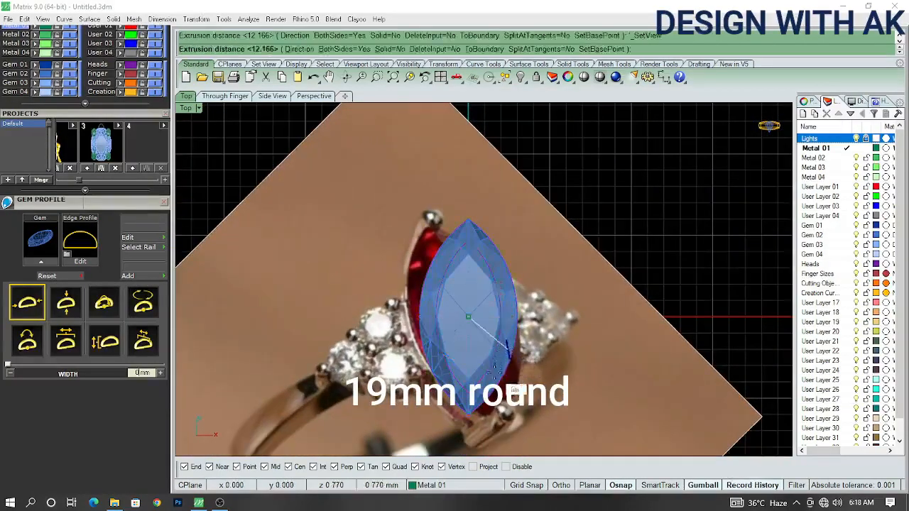
pyautogui.write('b')
pyautogui.press('Return')
pyautogui.write('b')
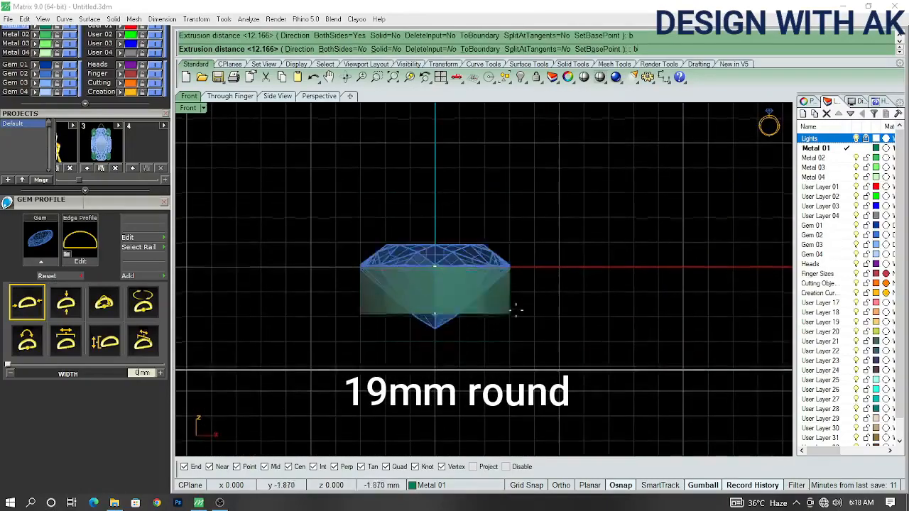
pyautogui.scroll(4, 517, 313)
pyautogui.scroll(-3, 522, 304)
pyautogui.click(522, 395)
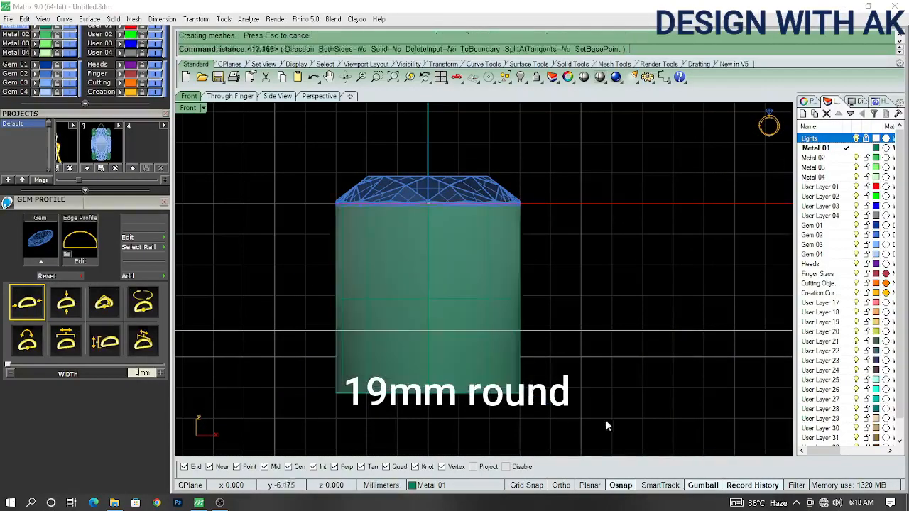
# - Hollow out the marquise setting by subtracting the inner extrusion from the outer one with a Boolean difference
pyautogui.click(334, 351)
pyautogui.hotkey('ctrl', 'F1')
pyautogui.press('Escape')
pyautogui.click(472, 339)
pyautogui.moveTo(420, 356); pyautogui.dragTo(446, 305, button='right')
pyautogui.click(460, 319)
pyautogui.write('BD')
pyautogui.press('Return')
pyautogui.click(480, 326)
pyautogui.press('Return')
pyautogui.moveTo(505, 308); pyautogui.dragTo(486, 335, button='right')
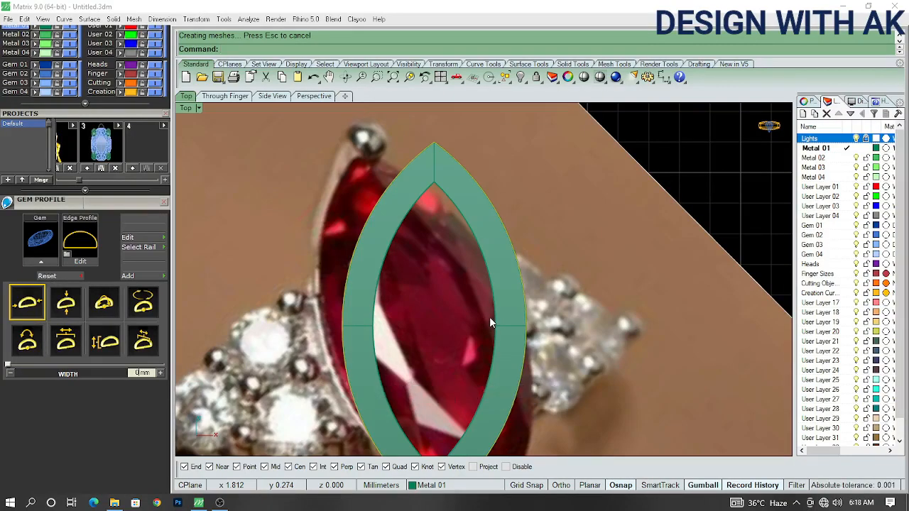
pyautogui.write('Ch')
pyautogui.press('Return')
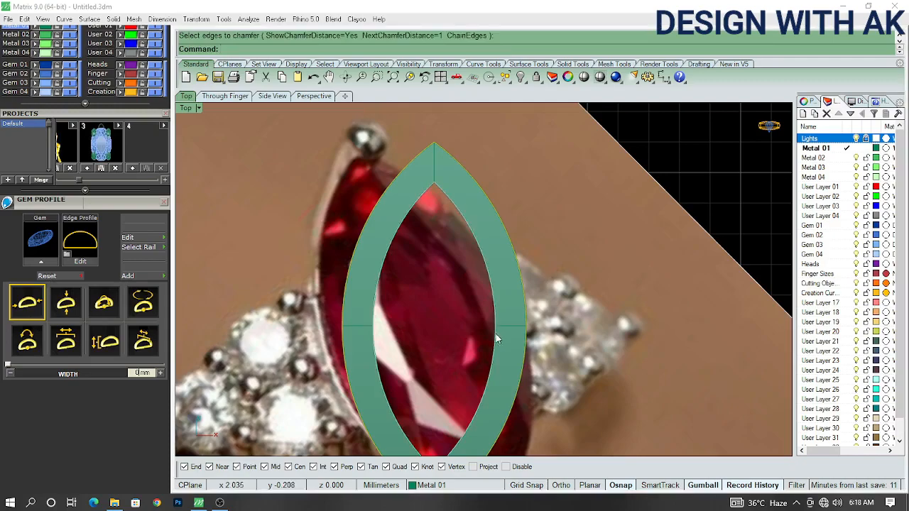
pyautogui.click(680, 294)
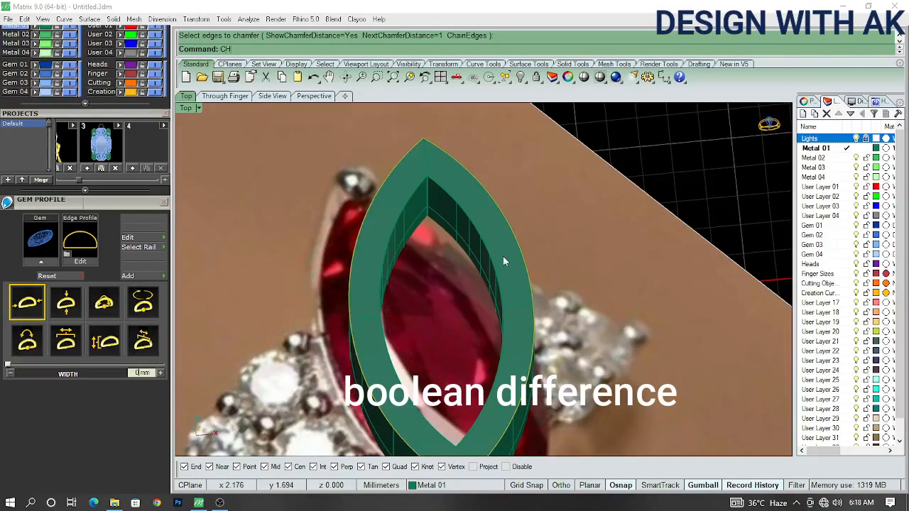
# - Chamfer both upper inner edges of the marquise setting, using one distance for all handles
pyautogui.press('Return')
pyautogui.click(498, 267)
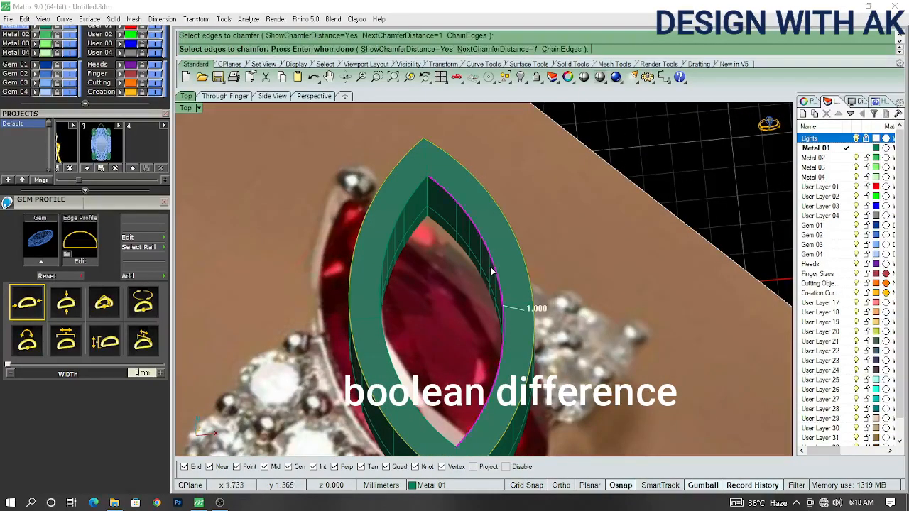
pyautogui.click(394, 228)
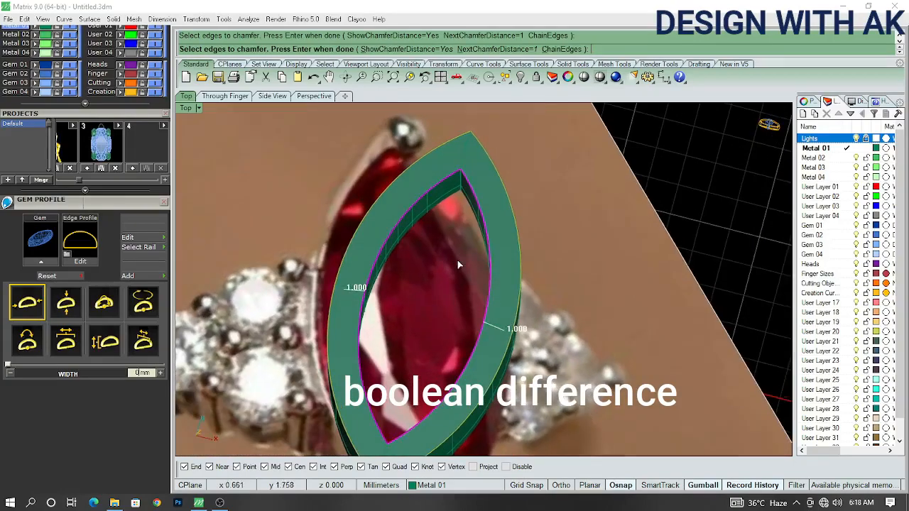
pyautogui.press('Return')
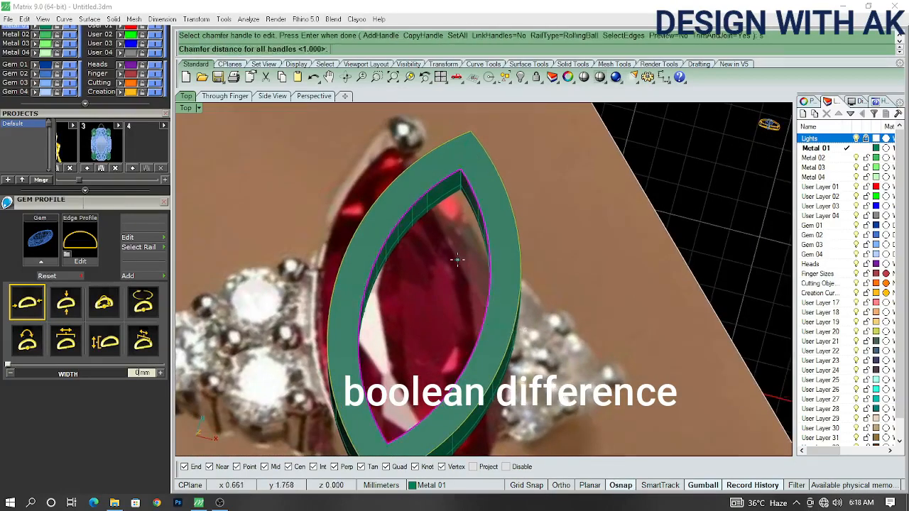
pyautogui.press('Return')
pyautogui.press('Return')
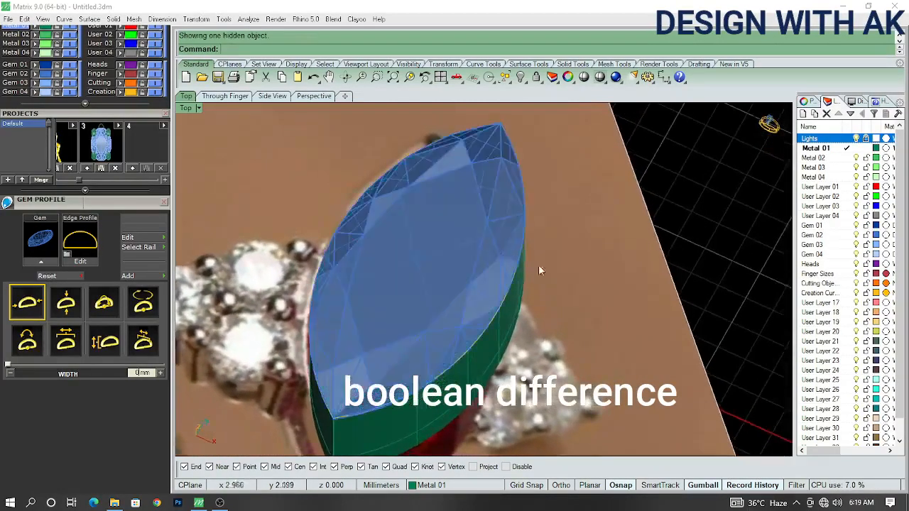
# - Draw a circle with a diameter of 1 mm centred on the gem's upper tip in the top view
pyautogui.moveTo(538, 270); pyautogui.dragTo(553, 286, button='right')
pyautogui.press('Up')
pyautogui.scroll(5, 553, 285)
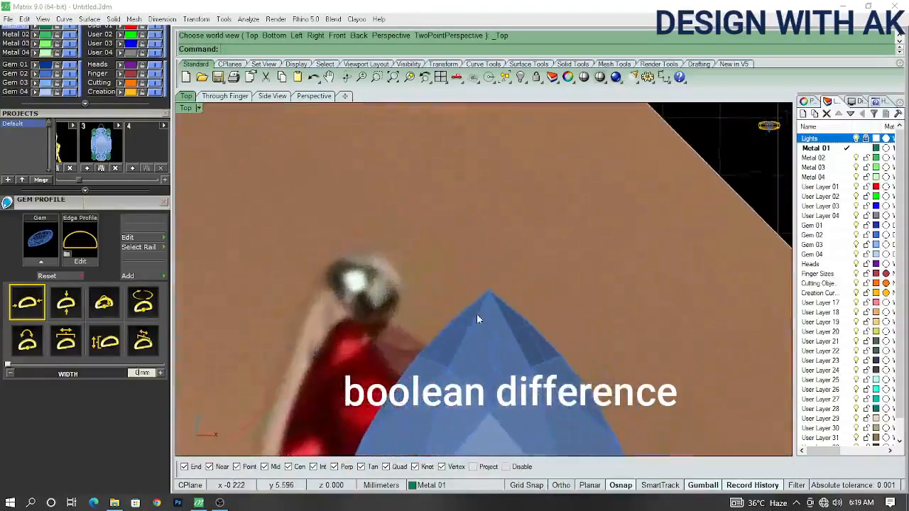
pyautogui.moveTo(477, 314); pyautogui.dragTo(438, 280, button='right')
pyautogui.scroll(2, 540, 298)
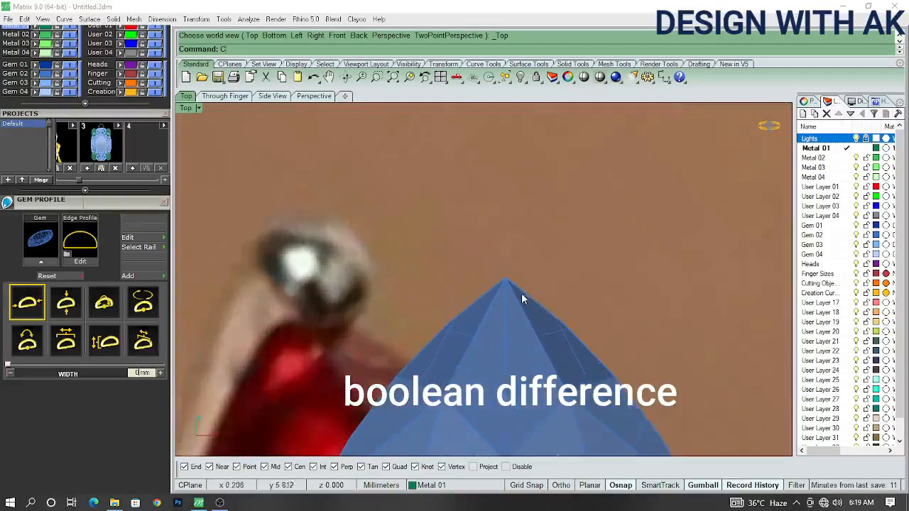
pyautogui.write('c')
pyautogui.press('Return')
pyautogui.click(505, 279)
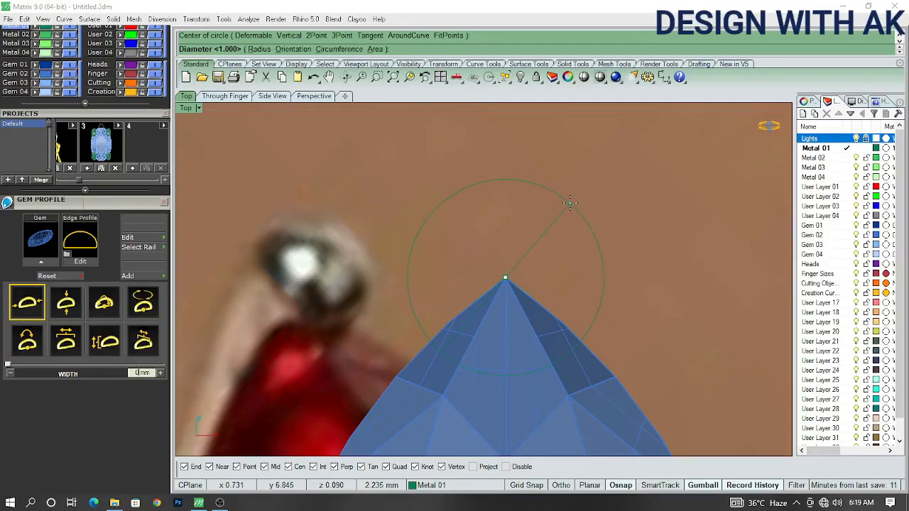
pyautogui.write('1')
pyautogui.press('Return')
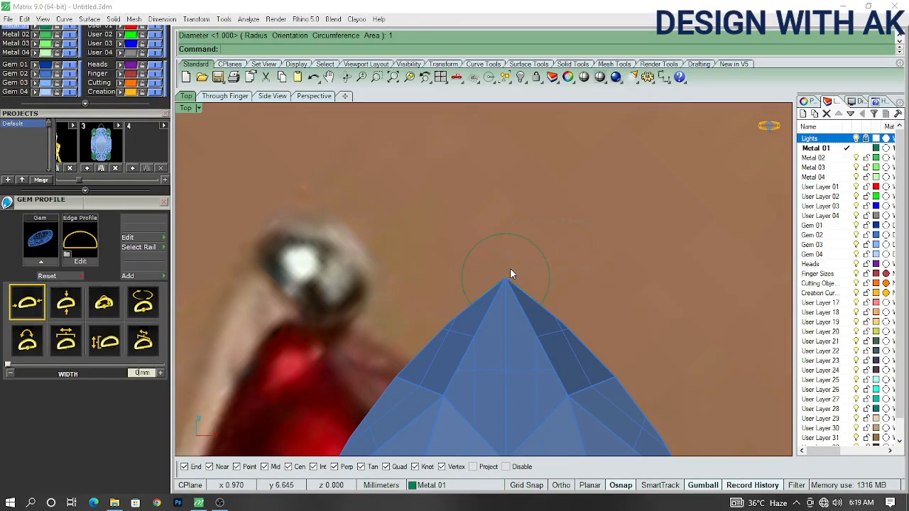
# - Enlarge the prong circle about its centre to roughly 1.8 mm and check its size with a diameter dimension
pyautogui.moveTo(462, 283); pyautogui.dragTo(426, 277)
pyautogui.write('Dim')
pyautogui.press('Return')
pyautogui.scroll(-6, 624, 208)
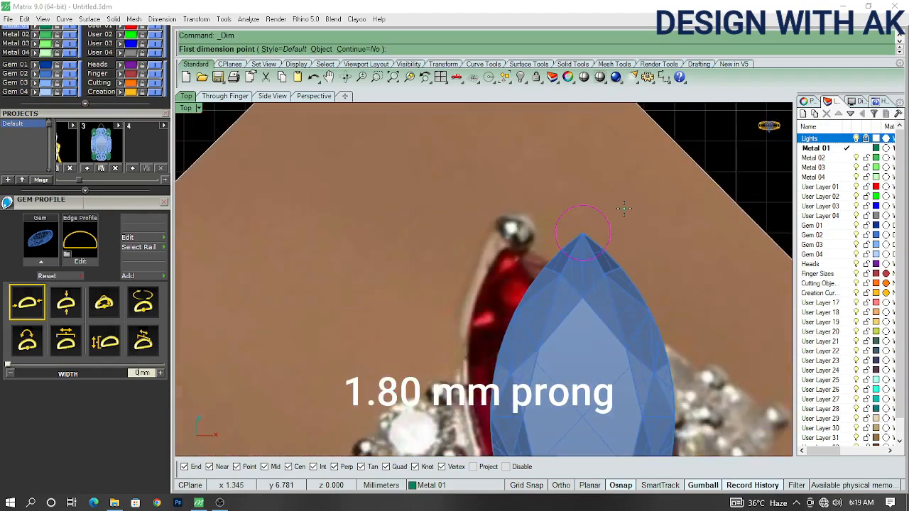
pyautogui.scroll(2, 624, 208)
pyautogui.press('Escape')
pyautogui.click(589, 228)
pyautogui.write('DDD')
pyautogui.press('Return')
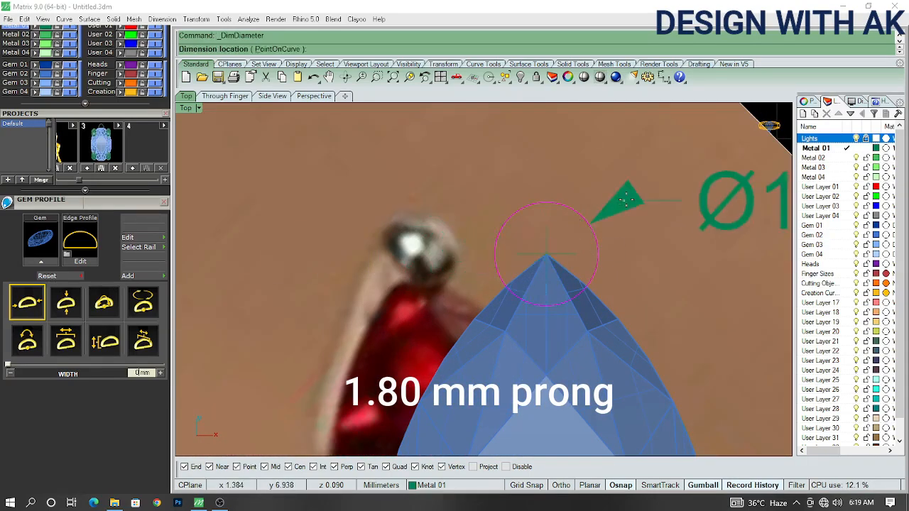
pyautogui.scroll(-5, 582, 241)
pyautogui.scroll(-2, 598, 228)
pyautogui.moveTo(636, 251); pyautogui.dragTo(592, 250, button='right')
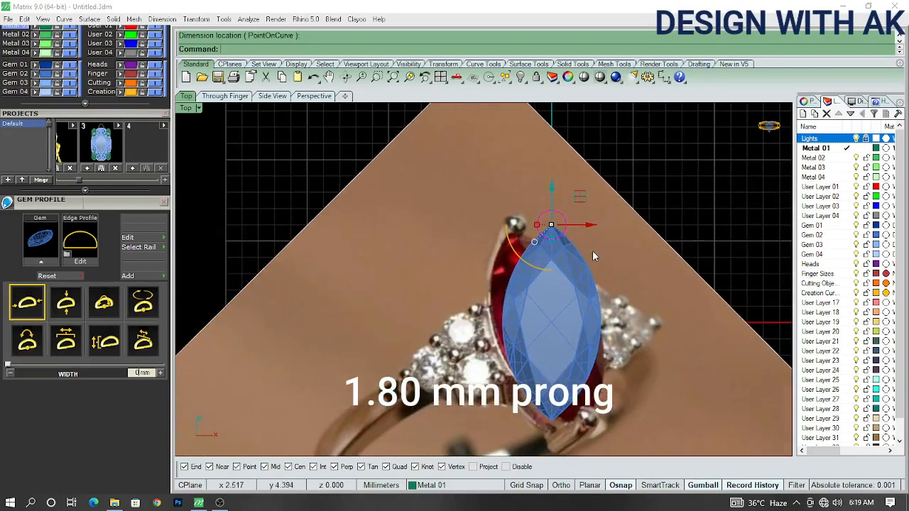
# - Extrude the prong circle about 6.3 mm downward to the base of the marquise setting
pyautogui.write('EE')
pyautogui.press('Return')
pyautogui.press('F2')
pyautogui.scroll(6, 569, 238)
pyautogui.scroll(-4, 563, 279)
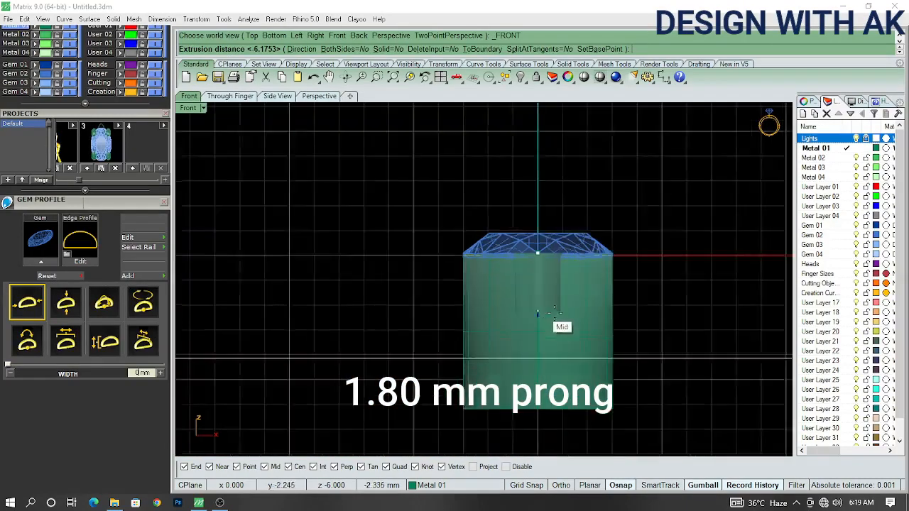
pyautogui.scroll(3, 553, 313)
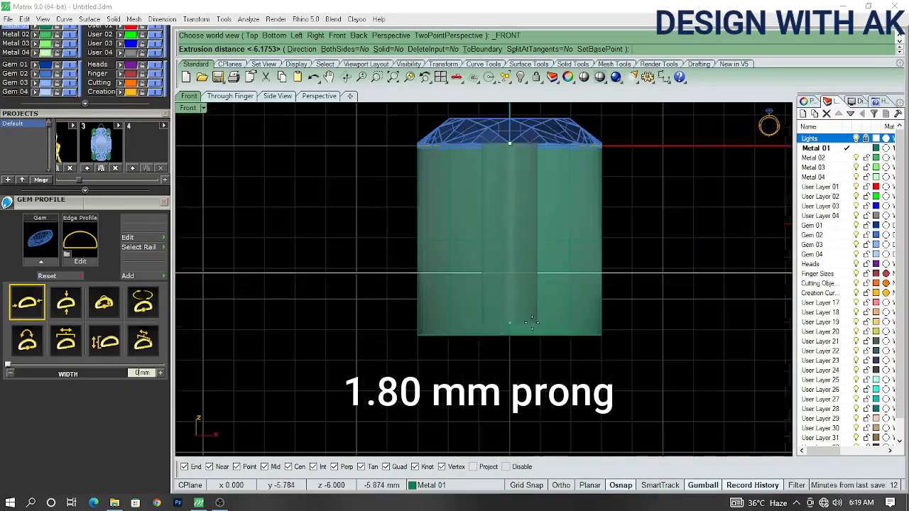
pyautogui.scroll(-1, 519, 325)
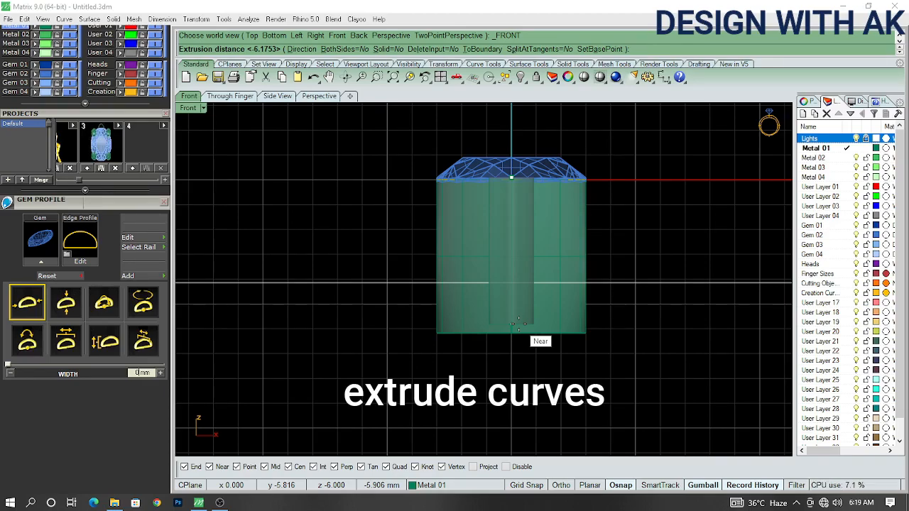
pyautogui.click(510, 334)
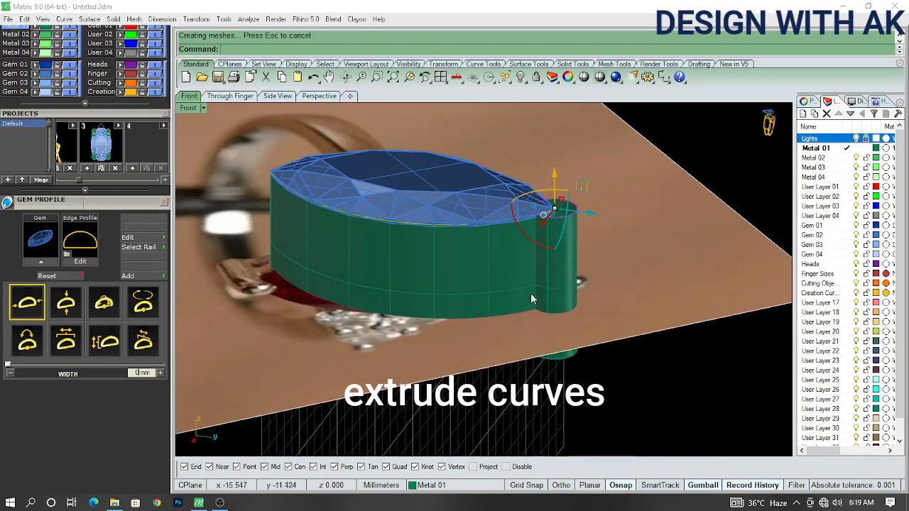
# - Try capping the prong cylinder, and undo the cap
pyautogui.click(565, 267)
pyautogui.write('cap')
pyautogui.press('Return')
pyautogui.moveTo(565, 267); pyautogui.dragTo(564, 273, button='right')
pyautogui.hotkey('ctrl', 'z')
pyautogui.press('Escape')
# - Duplicate the top edge of the prong cylinder as a separate curve
pyautogui.scroll(4, 564, 235)
pyautogui.write('de')
pyautogui.press('Return')
pyautogui.click(559, 261)
pyautogui.scroll(-6, 542, 324)
pyautogui.press('Return')
# - Extrude the duplicated edge curve upward in the front view so the prong rises above the gem's table
pyautogui.hotkey('ctrl', 'F2')
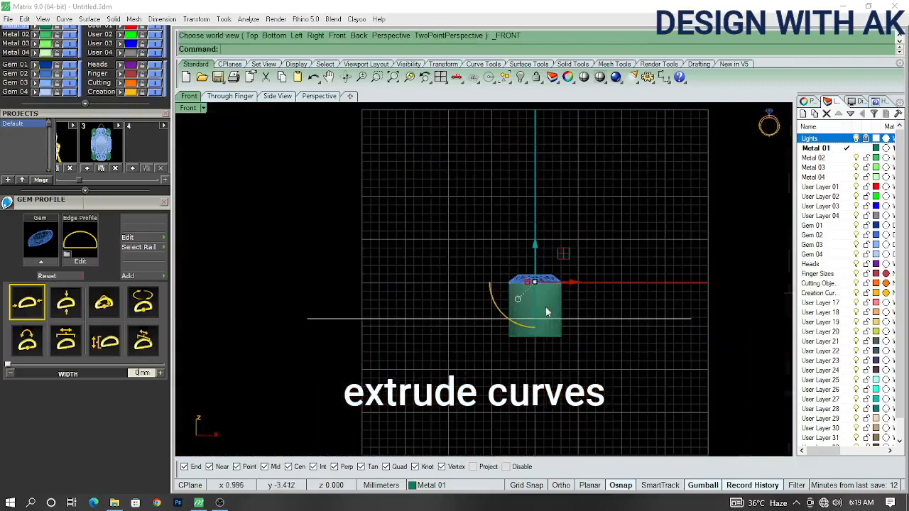
pyautogui.write('E')
pyautogui.press('Return')
pyautogui.scroll(8, 537, 242)
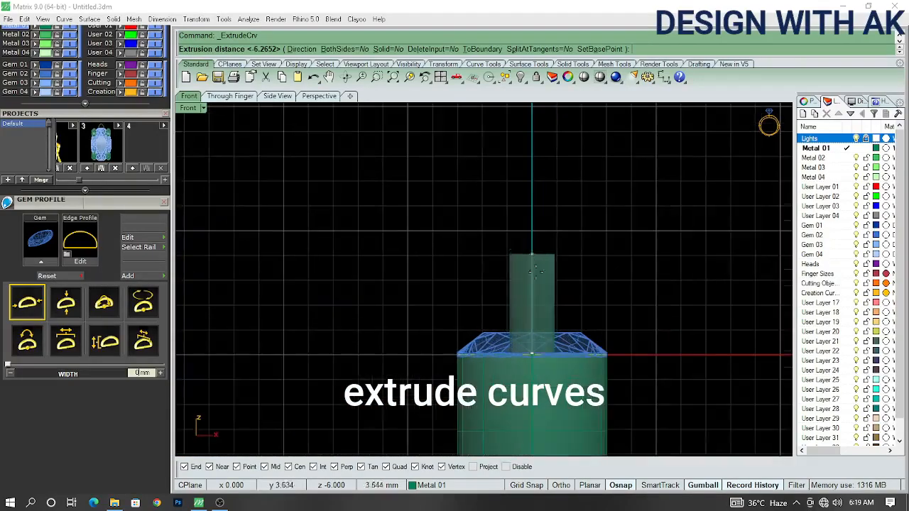
pyautogui.click(537, 285)
# - Undo the last cap, select the upper and lower prong cylinders together, and cap their open ends
pyautogui.hotkey('ctrl', 'F1')
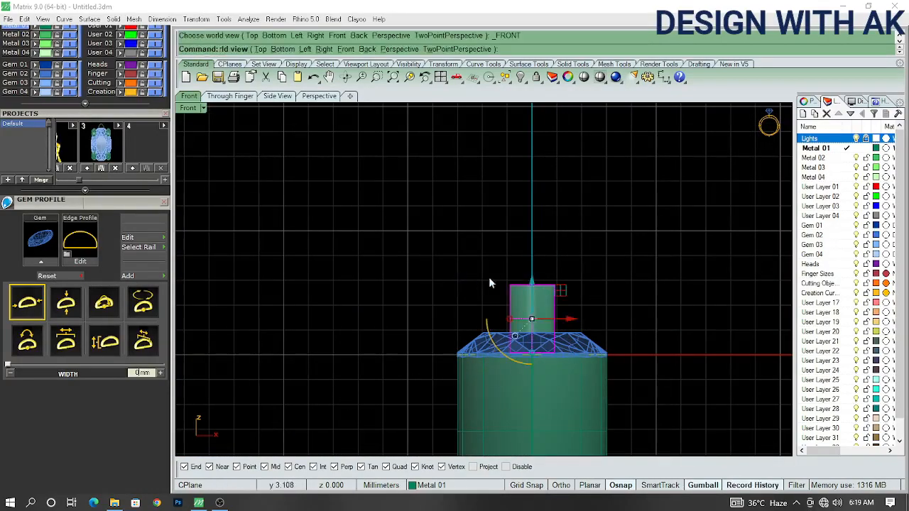
pyautogui.keyDown('ctrl'); pyautogui.keyDown('shift'); pyautogui.moveTo(620, 257); pyautogui.dragTo(503, 209, button='right'); pyautogui.keyUp('shift'); pyautogui.keyUp('ctrl')
pyautogui.hotkey('ctrl', 'z')
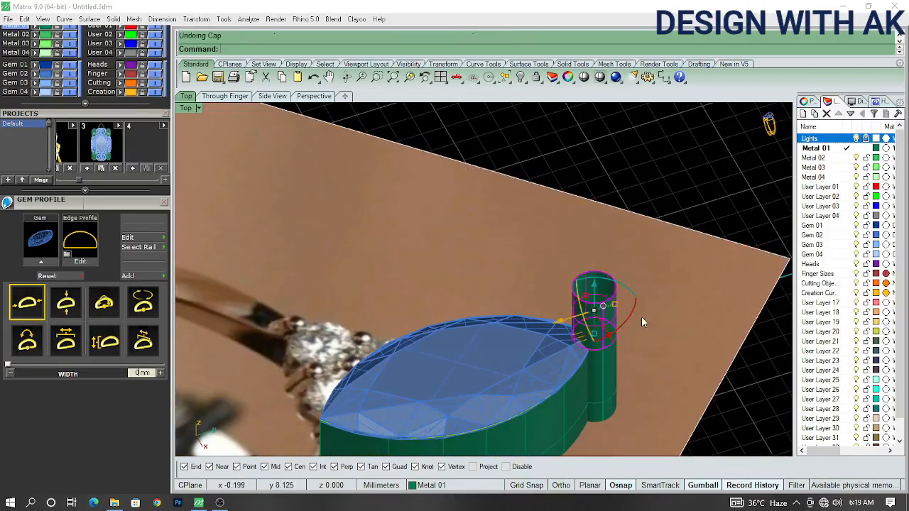
pyautogui.keyDown('ctrl'); pyautogui.keyDown('shift'); pyautogui.moveTo(641, 316); pyautogui.dragTo(662, 391, button='right'); pyautogui.keyUp('shift'); pyautogui.keyUp('ctrl')
pyautogui.click(606, 340)
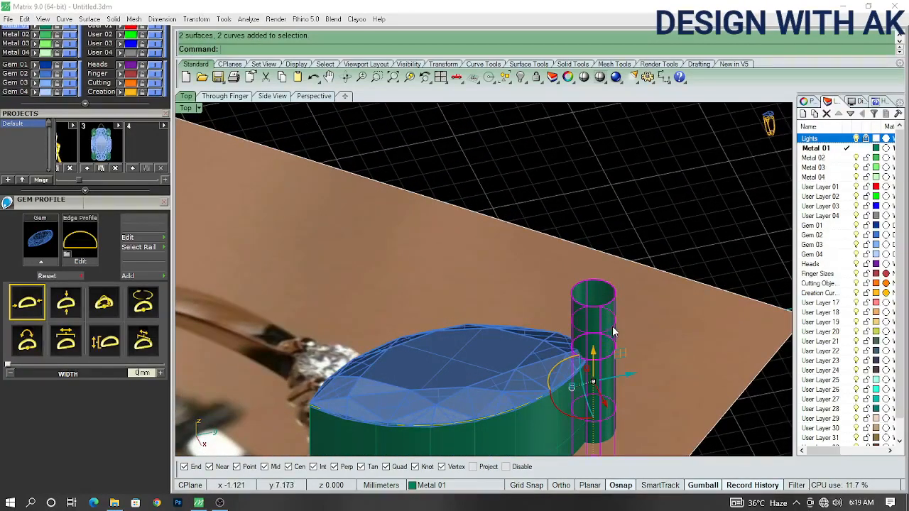
pyautogui.click(603, 324)
pyautogui.write('CA')
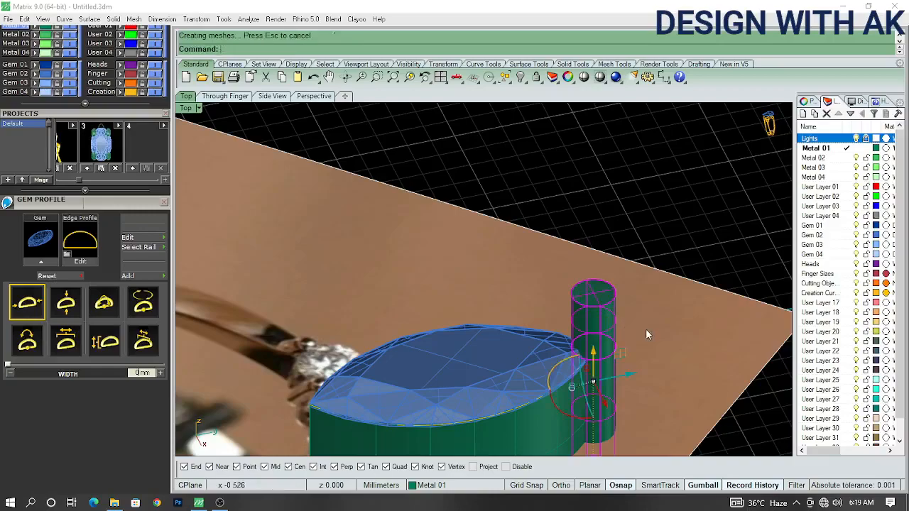
pyautogui.hotkey('ctrl', 'F1')
pyautogui.press('Escape')
# - Try a 0.3 mm fillet on the prong's top edge, and undo it
pyautogui.moveTo(565, 191); pyautogui.dragTo(494, 238, button='right')
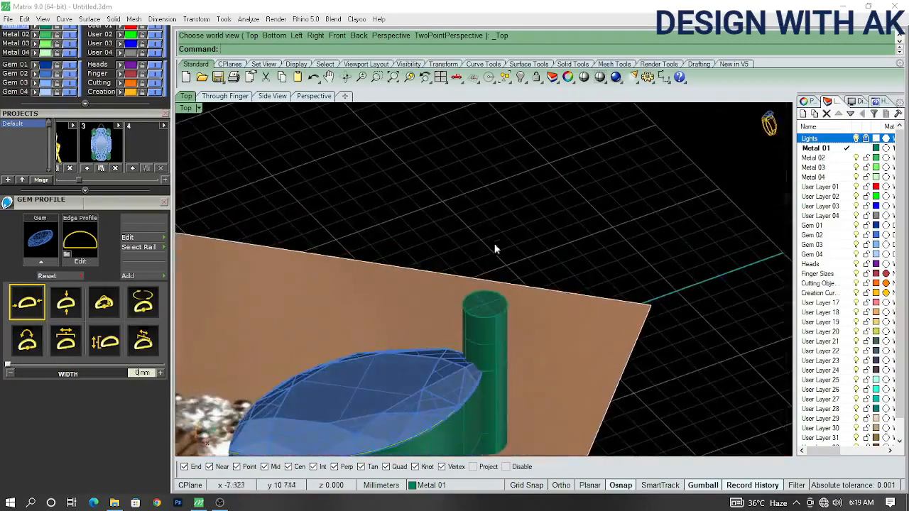
pyautogui.write('FE')
pyautogui.press('Return')
pyautogui.click(499, 315)
pyautogui.press('Return')
pyautogui.write('.3')
pyautogui.press('Return')
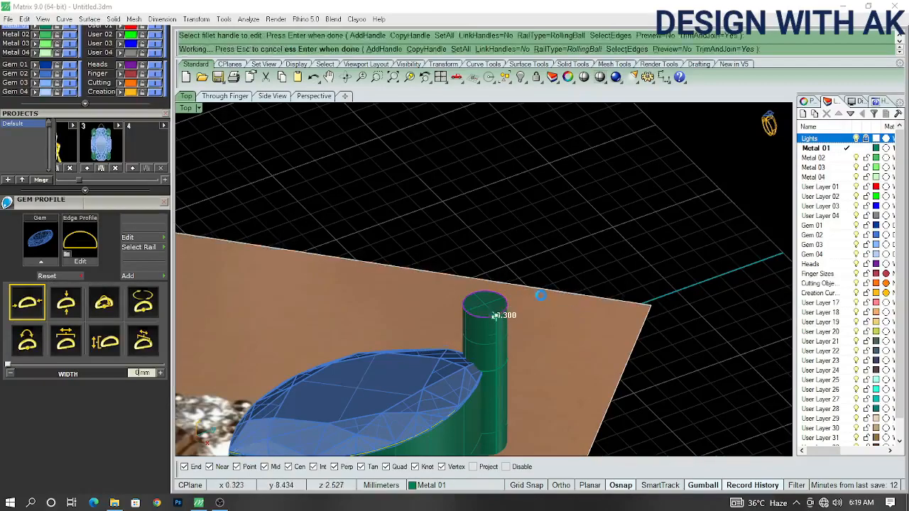
pyautogui.press('Return')
pyautogui.moveTo(540, 295); pyautogui.dragTo(484, 328, button='right')
pyautogui.hotkey('ctrl', 'z')
# - Fillet the prong's top edge with a radius of 0.5 mm
pyautogui.press('Return')
pyautogui.click(478, 321)
pyautogui.press('Return')
pyautogui.write('.50')
pyautogui.press('Return')
pyautogui.press('Return')
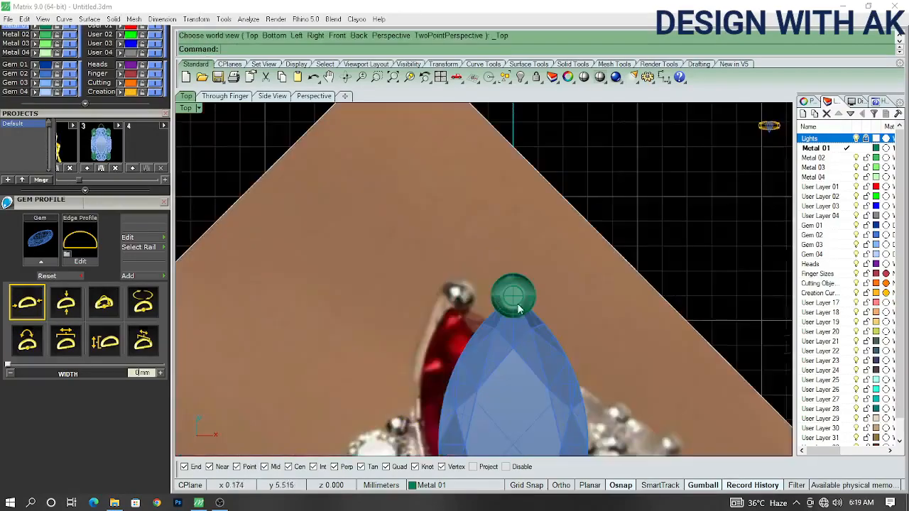
# - Mirror a copy of the prong across a horizontal line through the origin to the gem's opposite tip
pyautogui.click(507, 284)
pyautogui.write('MI')
pyautogui.press('Return')
pyautogui.write('0')
pyautogui.press('Return')
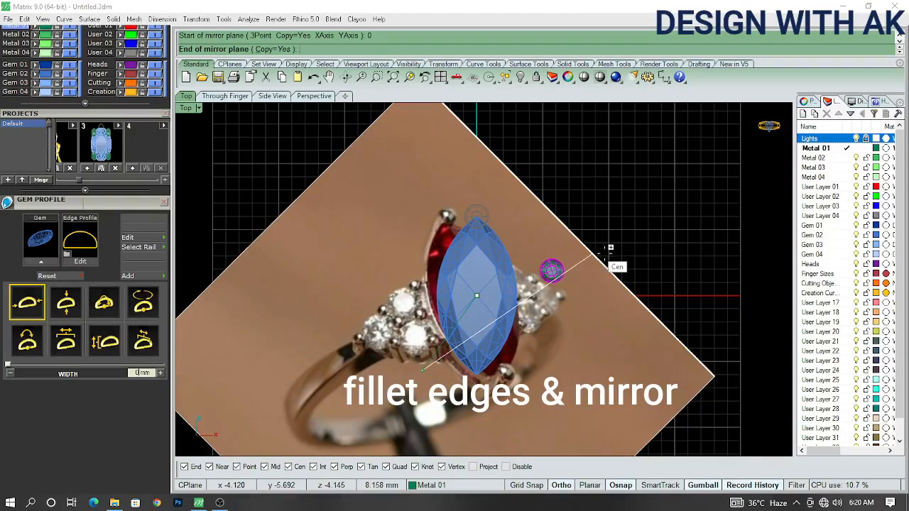
pyautogui.click(713, 278)
# - Group the gem, the marquise setting and both prongs together with their curves
pyautogui.scroll(5, 514, 319)
pyautogui.keyDown('ctrl'); pyautogui.keyDown('shift'); pyautogui.moveTo(542, 345); pyautogui.dragTo(545, 303, button='right'); pyautogui.keyUp('shift'); pyautogui.keyUp('ctrl')
pyautogui.hotkey('ctrl', 'F1')
pyautogui.scroll(-3, 545, 302)
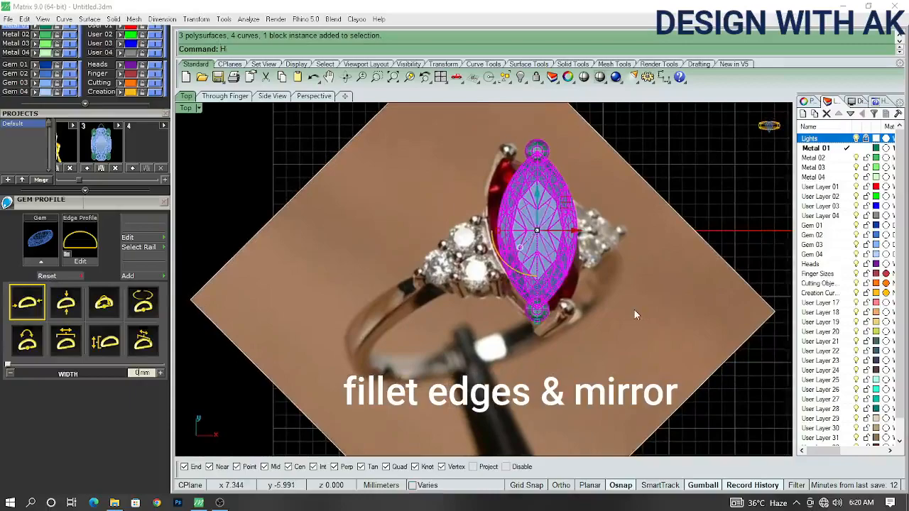
pyautogui.hotkey('ctrl', 'h')
pyautogui.hotkey('ctrl', 'z')
pyautogui.moveTo(445, 127); pyautogui.dragTo(700, 338)
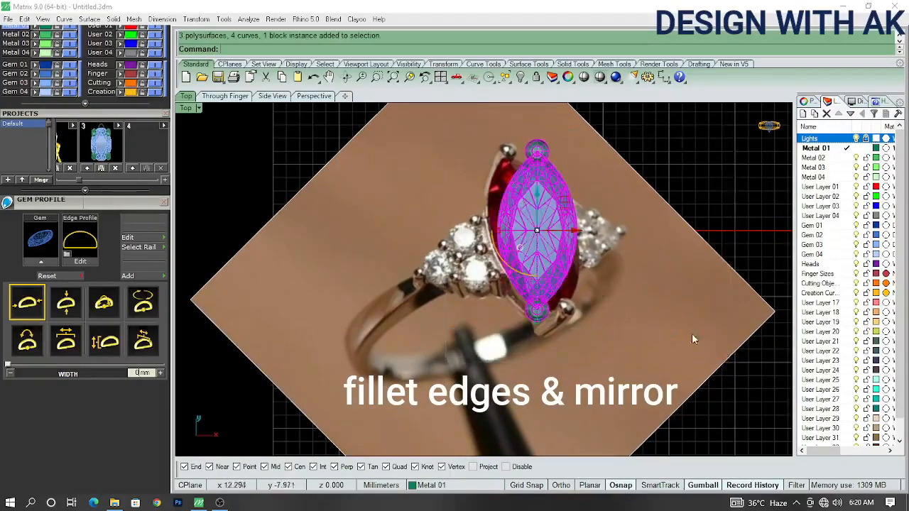
pyautogui.moveTo(696, 331); pyautogui.dragTo(645, 371, button='right')
pyautogui.hotkey('ctrl', 'g')
pyautogui.click(645, 368)
pyautogui.keyDown('ctrl'); pyautogui.keyDown('shift'); pyautogui.moveTo(580, 384); pyautogui.dragTo(535, 368, button='right'); pyautogui.keyUp('shift'); pyautogui.keyUp('ctrl')
pyautogui.hotkey('ctrl', 'F1')
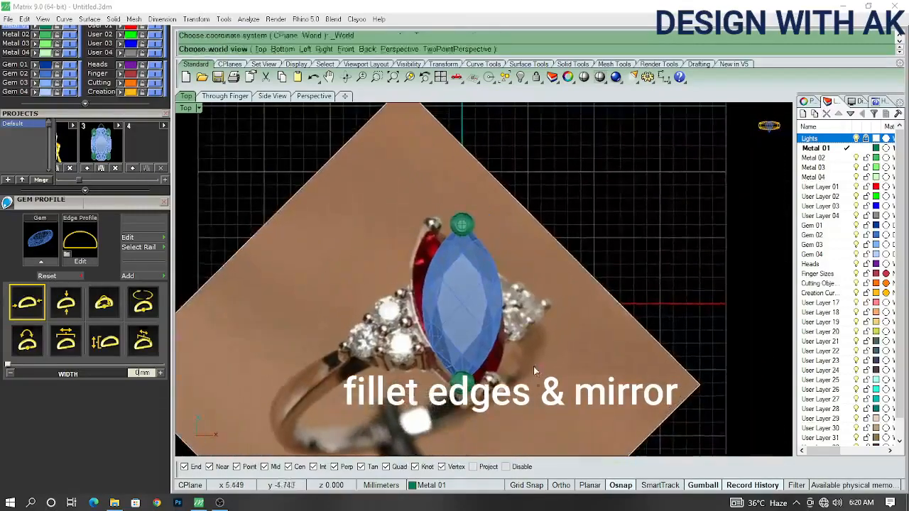
pyautogui.hotkey('ctrl', 'F2')
pyautogui.write('c')
pyautogui.press('Return')
pyautogui.write('0')
pyautogui.press('Return')
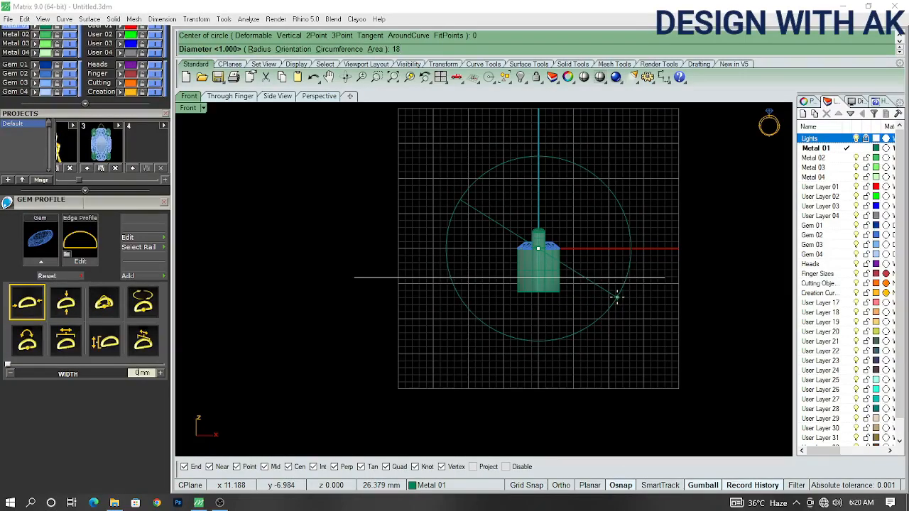
pyautogui.press('Return')
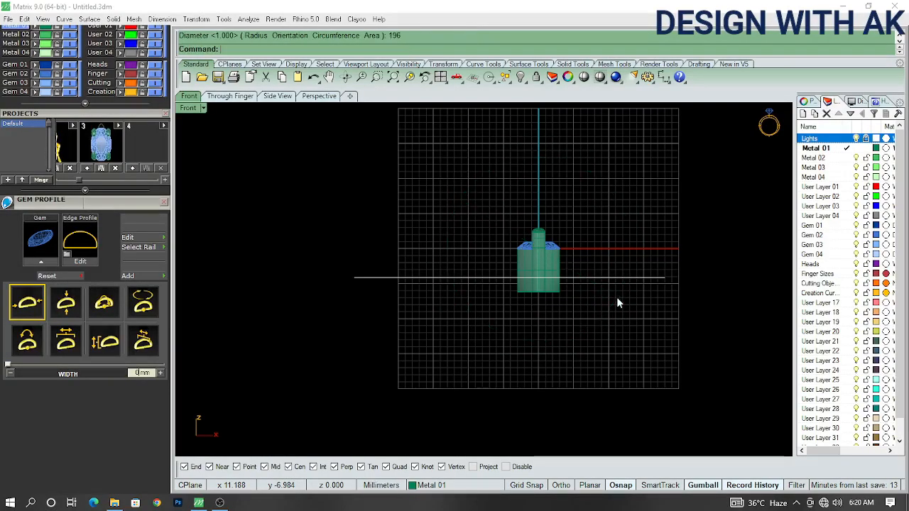
# - Draw a circle 19 mm in diameter centred on the origin in the front view
pyautogui.scroll(12, 545, 235)
pyautogui.keyDown('ctrl'); pyautogui.keyDown('shift'); pyautogui.moveTo(625, 261); pyautogui.dragTo(528, 286, button='right'); pyautogui.keyUp('shift'); pyautogui.keyUp('ctrl')
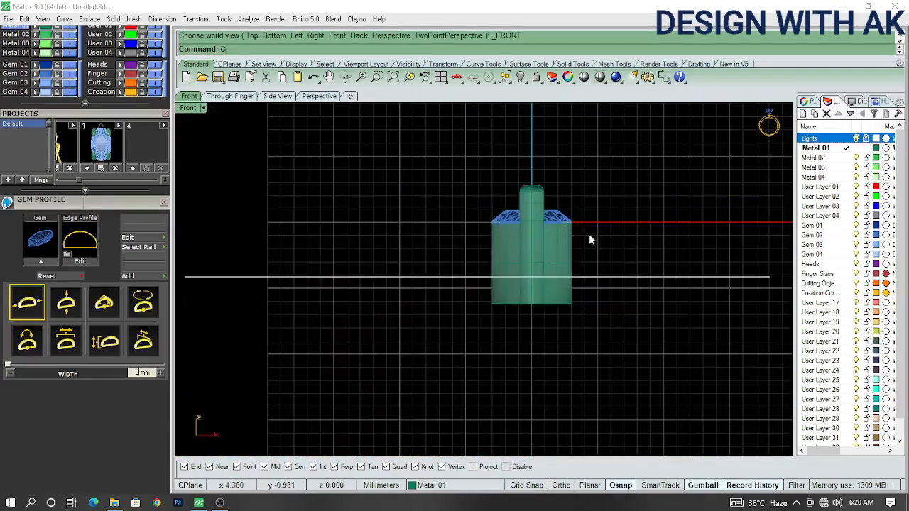
pyautogui.write('0')
pyautogui.press('Return')
pyautogui.write('19')
pyautogui.press('Return')
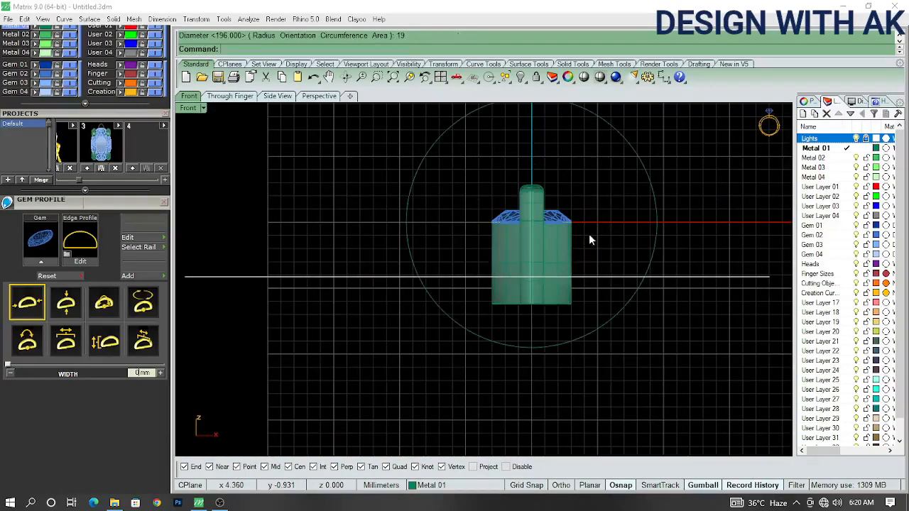
# - Offset the 19 mm circle outward by 2 mm
pyautogui.moveTo(714, 195); pyautogui.dragTo(642, 231)
pyautogui.moveTo(676, 202); pyautogui.dragTo(594, 280, button='right')
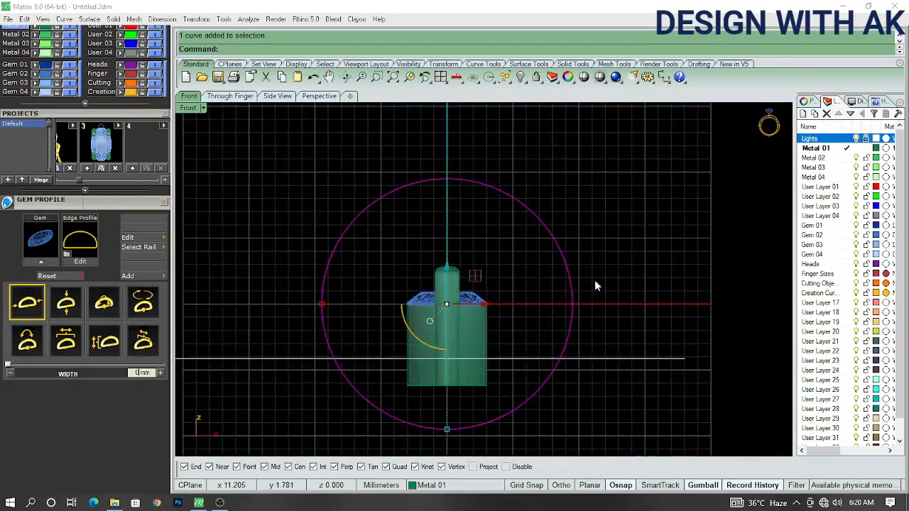
pyautogui.write('o')
pyautogui.press('Return')
pyautogui.write('2')
pyautogui.press('Return')
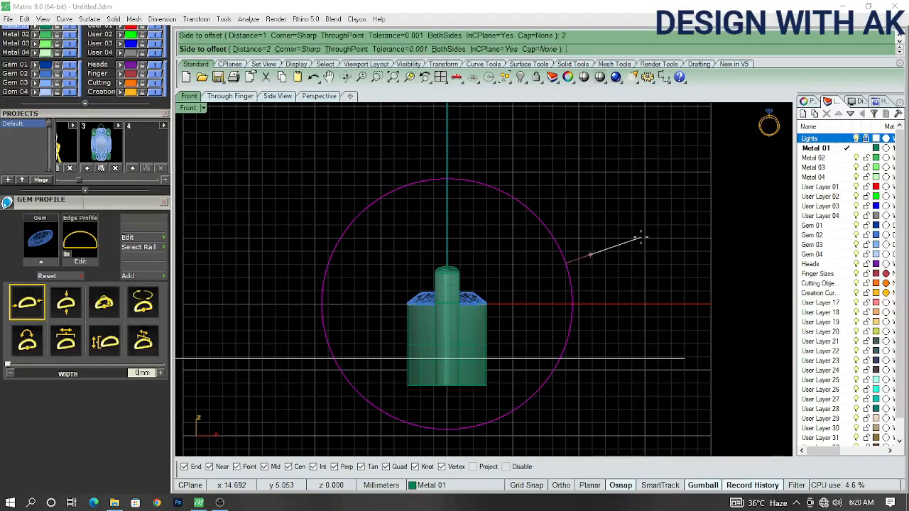
pyautogui.click(641, 239)
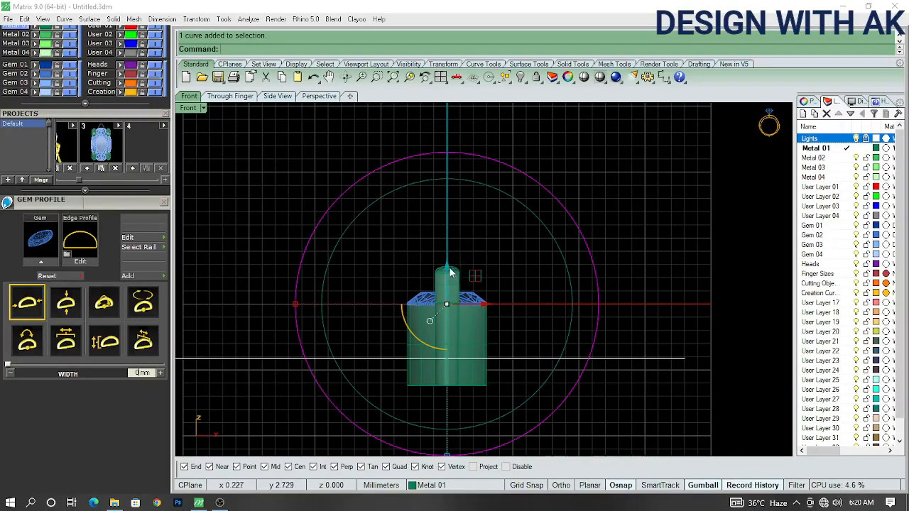
# - Move the outer circle up by 0.5 mm in the front view
pyautogui.write('0.5')
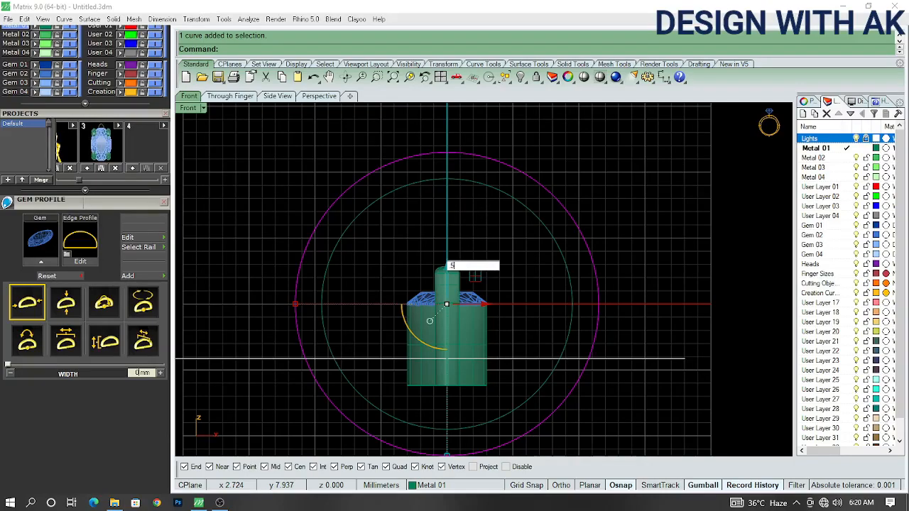
pyautogui.press('Return')
pyautogui.moveTo(589, 225); pyautogui.dragTo(638, 258, button='right')
pyautogui.moveTo(534, 282)
pyautogui.keyDown('ctrl'); pyautogui.keyDown('shift'); pyautogui.mouseDown(button='right')
pyautogui.moveTo(575, 326)
pyautogui.moveTo(548, 369)
pyautogui.moveTo(585, 351)
pyautogui.moveTo(467, 326)
pyautogui.moveTo(528, 296)
pyautogui.mouseUp(button='right'); pyautogui.keyUp('shift'); pyautogui.keyUp('ctrl')
pyautogui.hotkey('ctrl', 'F1')
pyautogui.hotkey('ctrl', 'F2')
pyautogui.scroll(-4, 493, 269)
pyautogui.moveTo(492, 270); pyautogui.dragTo(529, 274, button='right')
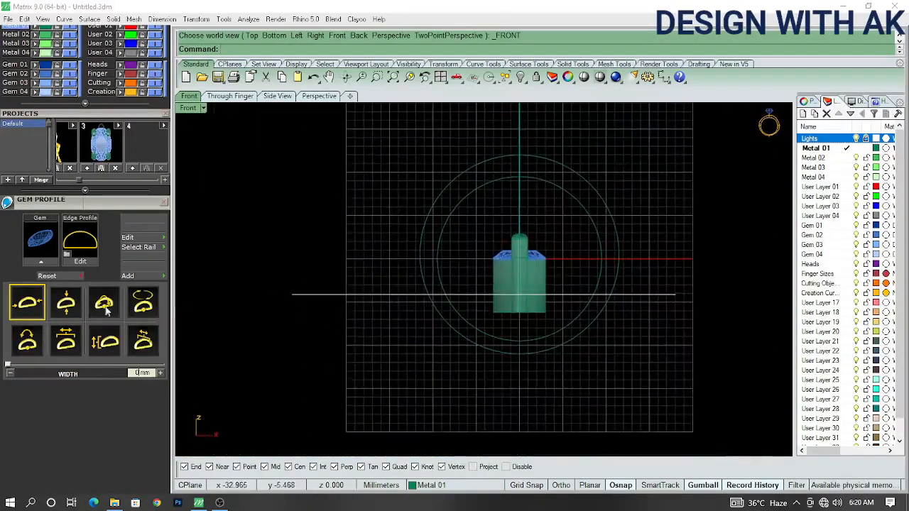
# - Insert the saved round-gem prong setting from project slot 3 into the model
pyautogui.click(99, 149)
pyautogui.scroll(-4, 371, 299)
pyautogui.moveTo(410, 326); pyautogui.dragTo(321, 333, button='right')
pyautogui.click(347, 332)
pyautogui.scroll(2, 348, 331)
pyautogui.hotkey('ctrl', 'F1')
pyautogui.scroll(5, 402, 233)
pyautogui.scroll(-6, 401, 231)
# - Raise the marquise setting group in the front view to the top of the two ring circles
pyautogui.hotkey('ctrl', 'F2')
pyautogui.moveTo(356, 267); pyautogui.dragTo(420, 302, button='right')
pyautogui.moveTo(469, 322); pyautogui.dragTo(440, 321, button='right')
pyautogui.scroll(2, 420, 318)
pyautogui.click(421, 311)
pyautogui.moveTo(414, 307); pyautogui.dragTo(414, 214)
pyautogui.scroll(5, 410, 264)
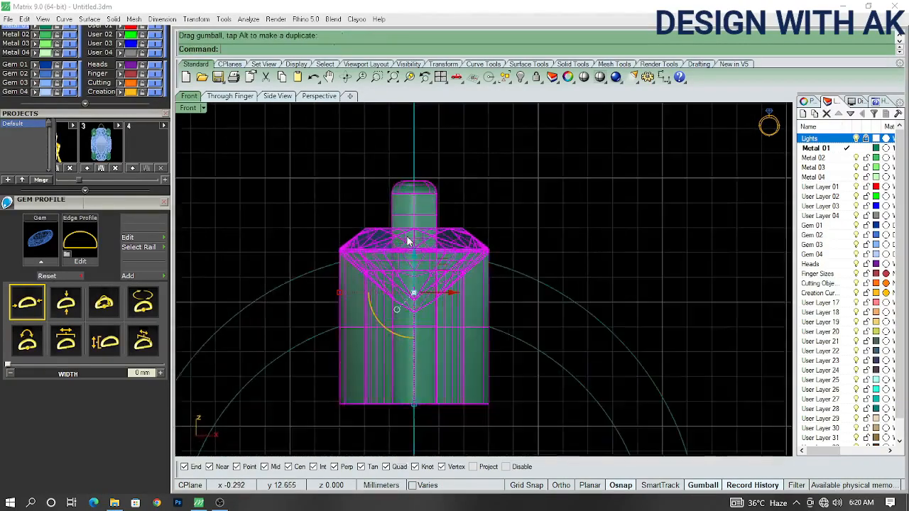
pyautogui.moveTo(419, 276); pyautogui.dragTo(421, 299)
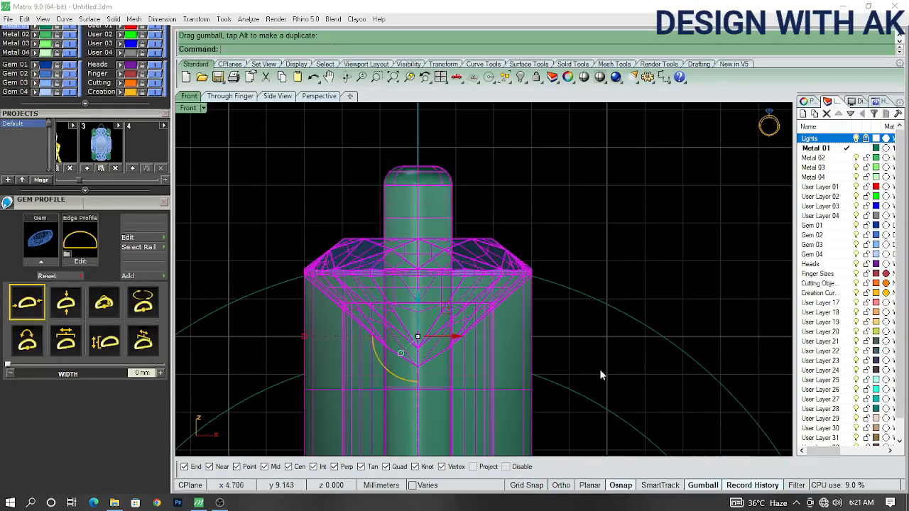
# - Show the front view in wireframe and raise the marquise setting so the gem's bottom tip sits just above the inner circle
pyautogui.click(591, 335)
pyautogui.hotkey('ctrl', 'alt', 'w')
pyautogui.scroll(4, 471, 340)
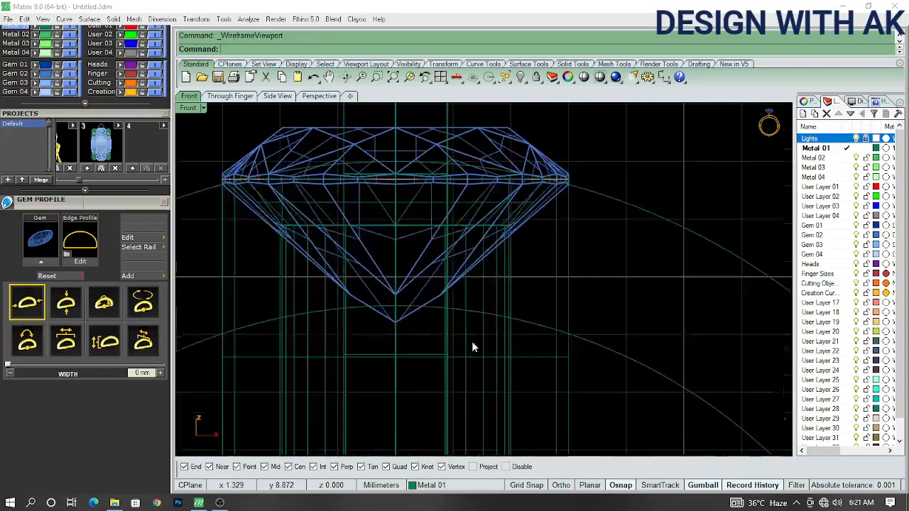
pyautogui.moveTo(459, 325); pyautogui.dragTo(530, 353, button='right')
pyautogui.click(523, 332)
pyautogui.moveTo(488, 244); pyautogui.dragTo(489, 287, button='right')
pyautogui.moveTo(473, 311); pyautogui.dragTo(469, 285)
pyautogui.scroll(-2, 565, 308)
pyautogui.moveTo(569, 309); pyautogui.dragTo(542, 280, button='right')
pyautogui.click(599, 298)
# - Move the inserted round-gem setting up beside the marquise setting, close to its right side at the outer circle
pyautogui.scroll(-4, 511, 313)
pyautogui.moveTo(461, 295); pyautogui.dragTo(498, 260, button='right')
pyautogui.scroll(-8, 498, 260)
pyautogui.moveTo(426, 292); pyautogui.dragTo(497, 263, button='right')
pyautogui.click(345, 354)
pyautogui.moveTo(415, 358); pyautogui.dragTo(326, 331, button='right')
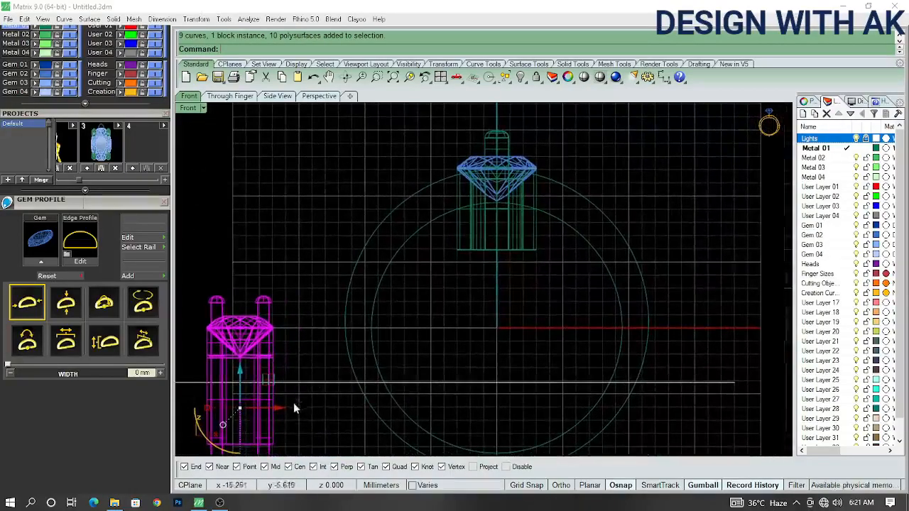
pyautogui.moveTo(275, 406); pyautogui.dragTo(572, 282)
pyautogui.scroll(-4, 614, 406)
pyautogui.scroll(10, 583, 303)
pyautogui.scroll(-4, 601, 366)
pyautogui.moveTo(610, 314); pyautogui.dragTo(596, 314)
pyautogui.scroll(5, 561, 277)
pyautogui.moveTo(541, 248); pyautogui.dragTo(545, 292, button='right')
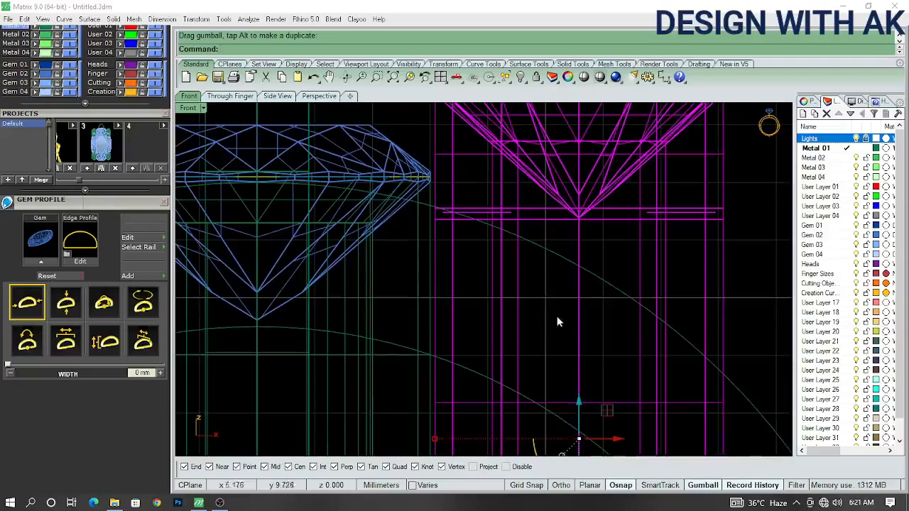
# - Move the round-gem setting up about 0.13 mm so its horizontal rail straddles the outer circle
pyautogui.scroll(6, 490, 267)
pyautogui.write('M')
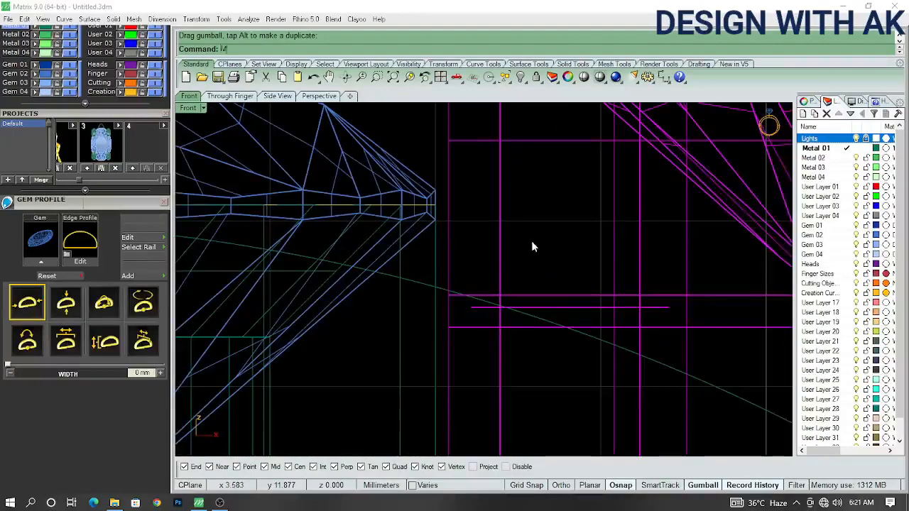
pyautogui.press('Return')
pyautogui.click(532, 241)
pyautogui.scroll(-9, 528, 221)
pyautogui.moveTo(558, 249); pyautogui.dragTo(509, 266, button='right')
# - Try rotating the round-gem setting to about 332.4° around its rail's left end to follow the outer circle, and undo it
pyautogui.write('R')
pyautogui.press('Return')
pyautogui.scroll(6, 437, 264)
pyautogui.scroll(2, 449, 267)
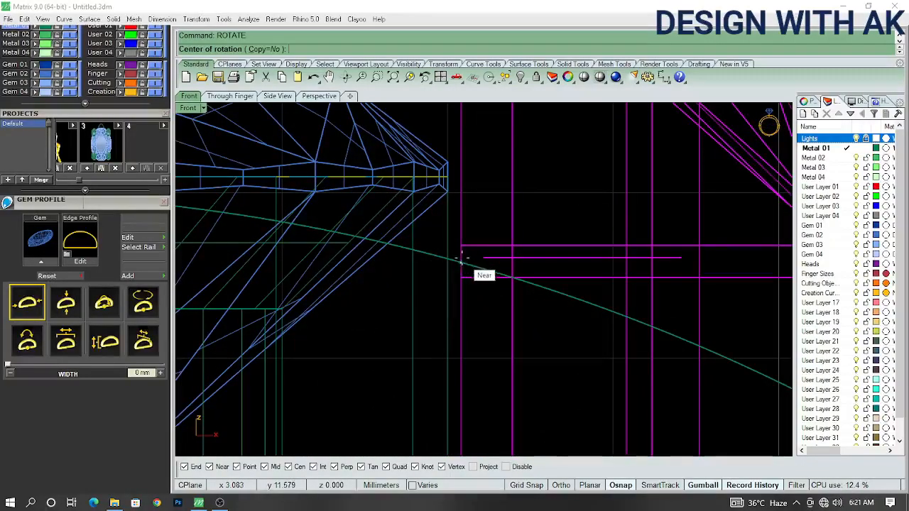
pyautogui.click(461, 262)
pyautogui.scroll(-3, 461, 260)
pyautogui.scroll(2, 771, 264)
pyautogui.moveTo(770, 264); pyautogui.dragTo(696, 238, button='right')
pyautogui.press('F8')
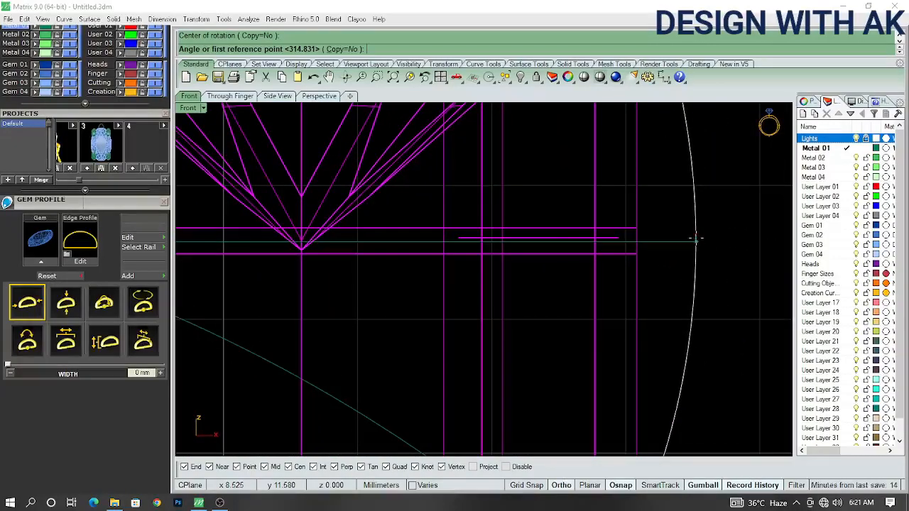
pyautogui.click(696, 239)
pyautogui.scroll(-3, 696, 239)
pyautogui.scroll(3, 682, 332)
pyautogui.press('F8')
pyautogui.scroll(2, 660, 381)
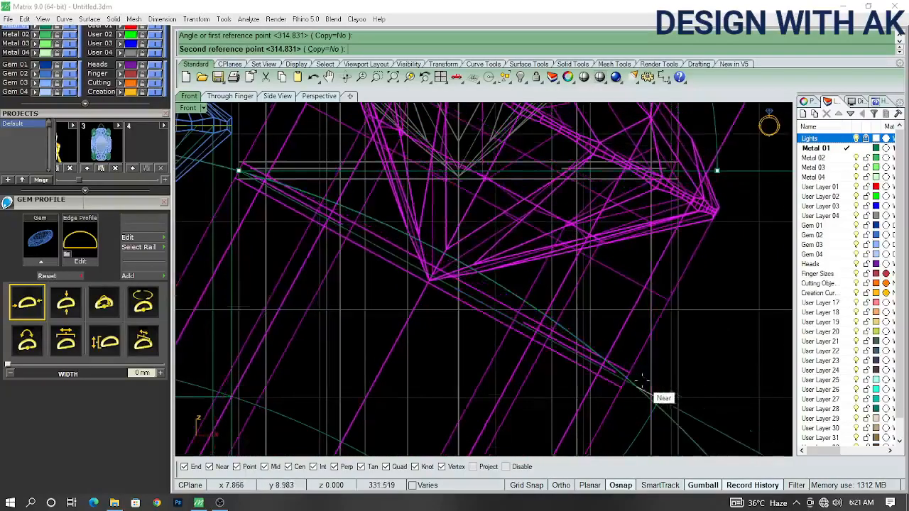
pyautogui.scroll(4, 641, 381)
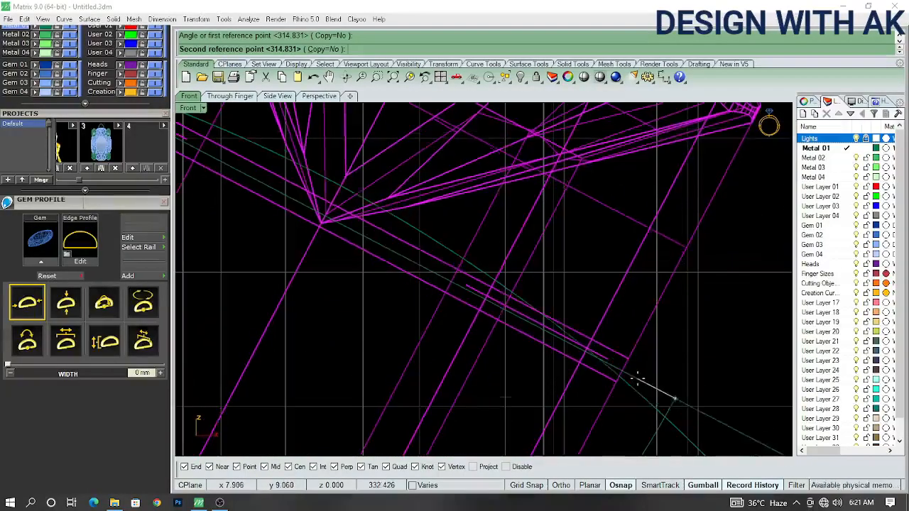
pyautogui.click(637, 379)
pyautogui.scroll(-3, 647, 305)
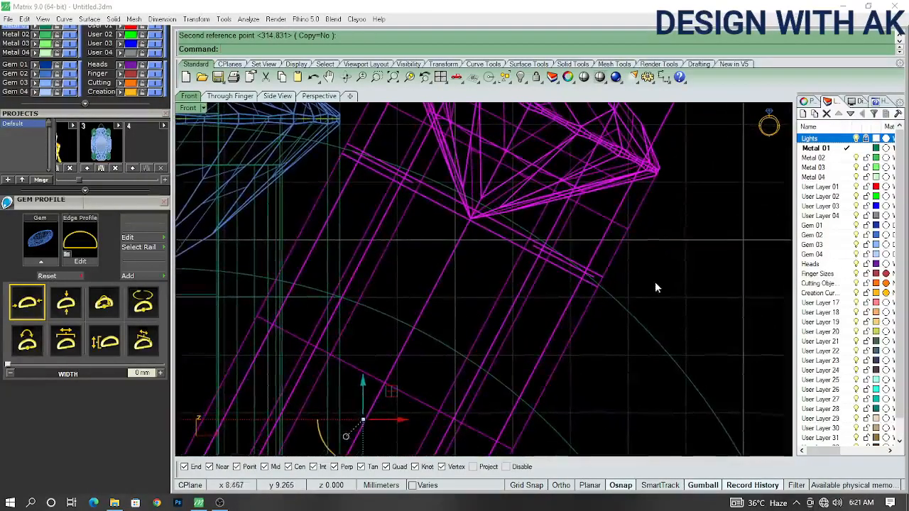
pyautogui.hotkey('ctrl', 'z')
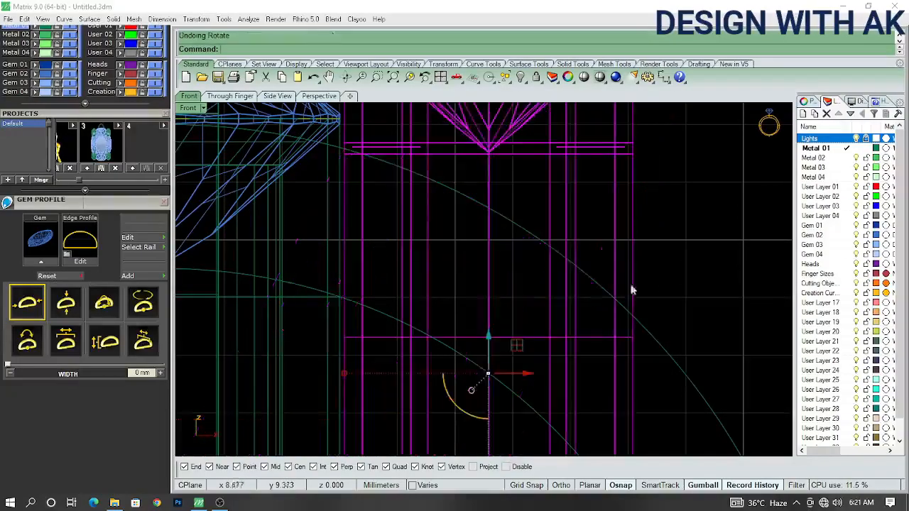
# - Lower the round-gem setting beside the marquise setting so its horizontal rail comes just above the inner circle
pyautogui.scroll(-4, 645, 287)
pyautogui.moveTo(540, 285); pyautogui.dragTo(538, 350)
pyautogui.moveTo(483, 287); pyautogui.dragTo(397, 278, button='right')
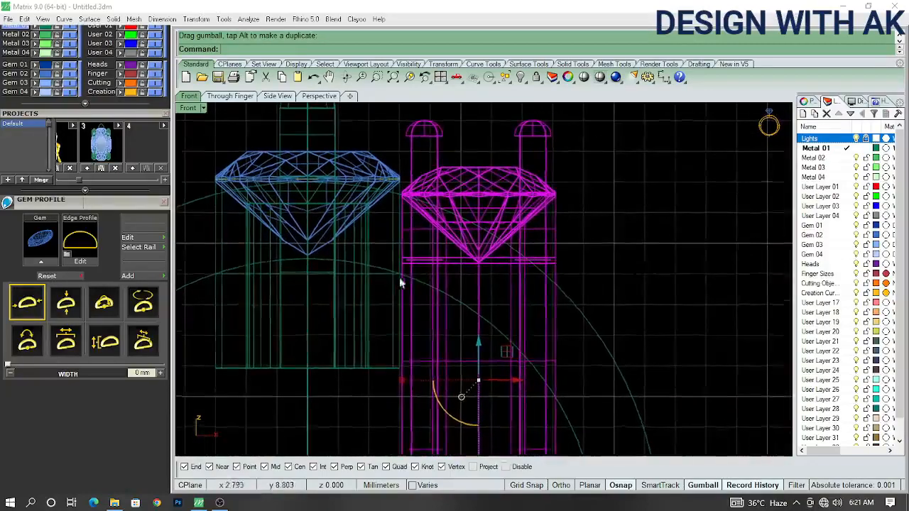
# - Rotate the round-gem setting to about 323° around its rail's lower-left corner so the opposite rail corner meets the inner circle
pyautogui.scroll(2, 398, 274)
pyautogui.write('r')
pyautogui.press('space')
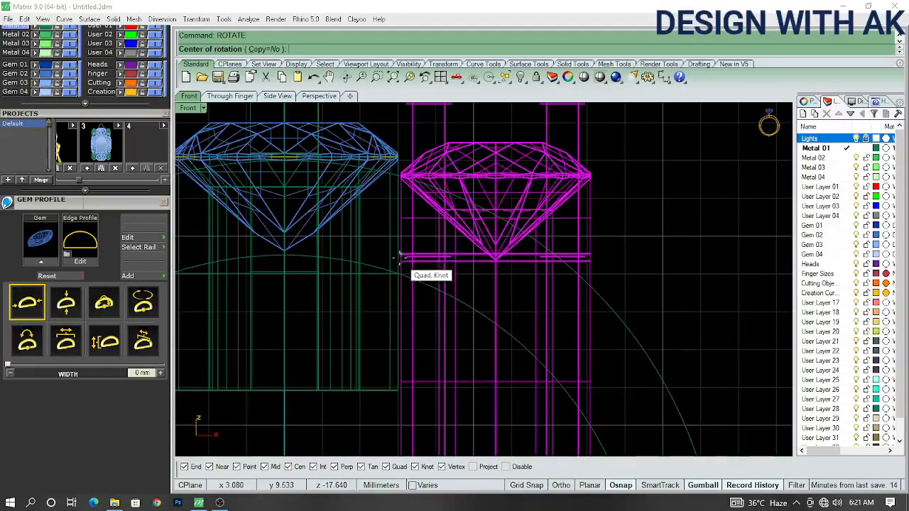
pyautogui.scroll(5, 399, 256)
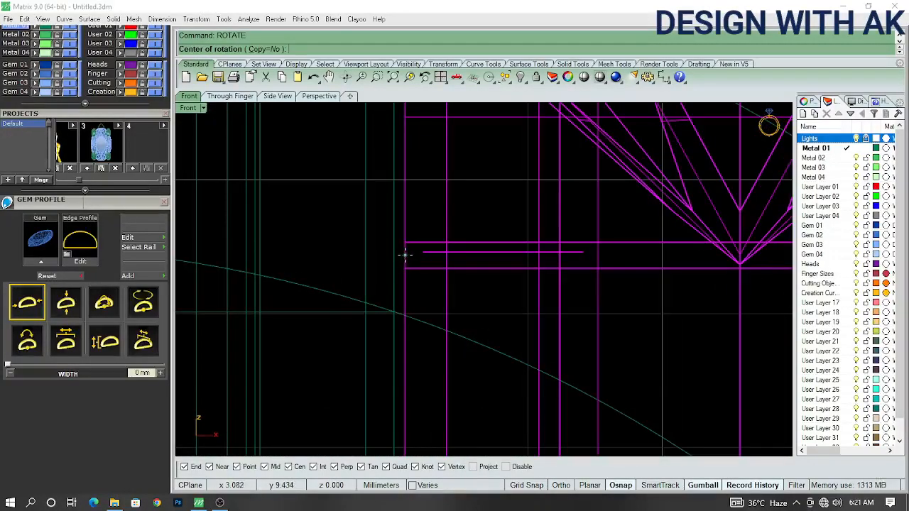
pyautogui.click(404, 269)
pyautogui.scroll(-4, 379, 265)
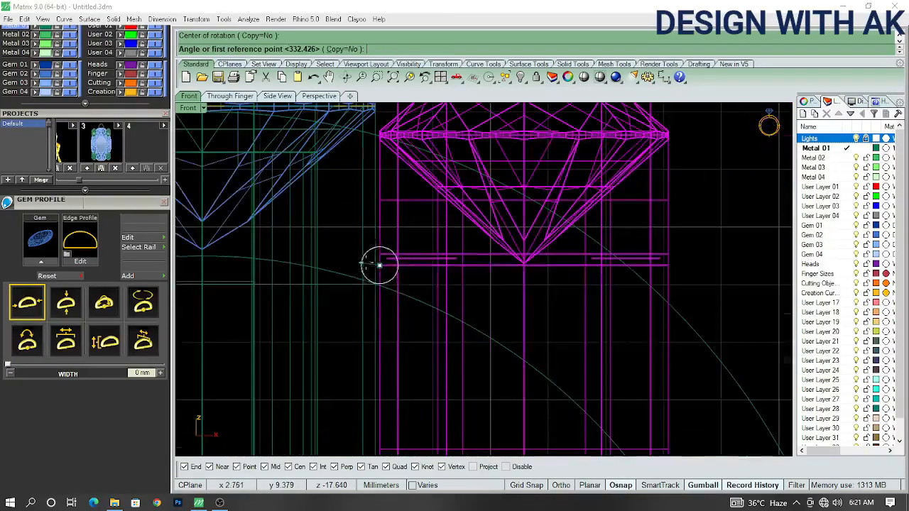
pyautogui.moveTo(740, 275); pyautogui.dragTo(729, 260, button='right')
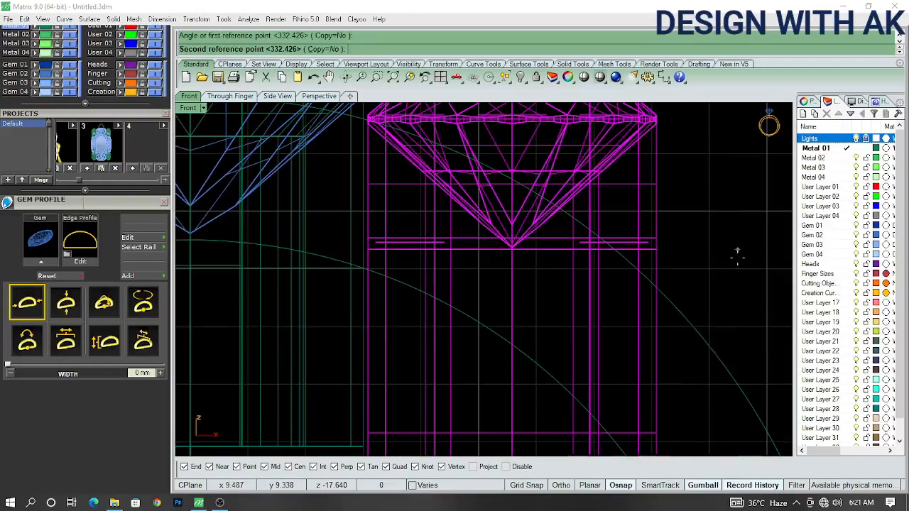
pyautogui.scroll(5, 736, 256)
pyautogui.moveTo(635, 324); pyautogui.dragTo(644, 295, button='right')
pyautogui.scroll(2, 644, 295)
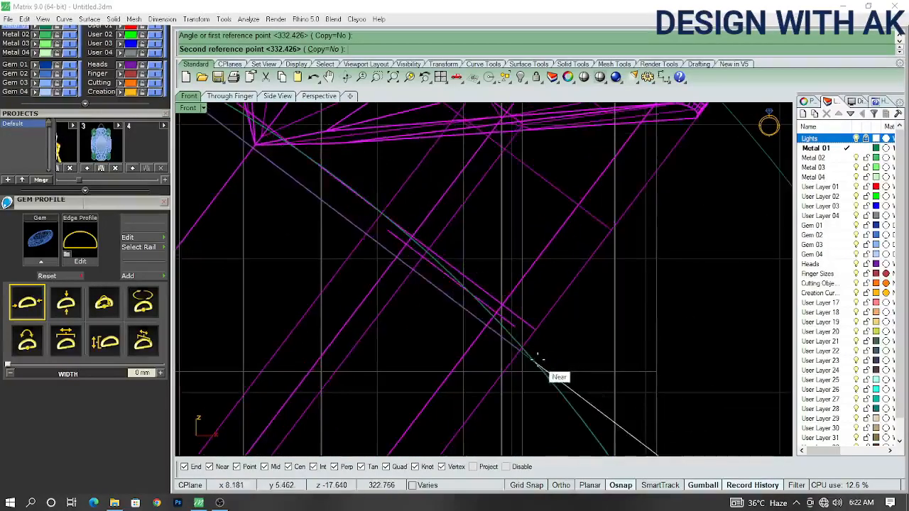
pyautogui.scroll(2, 529, 349)
pyautogui.scroll(-3, 520, 348)
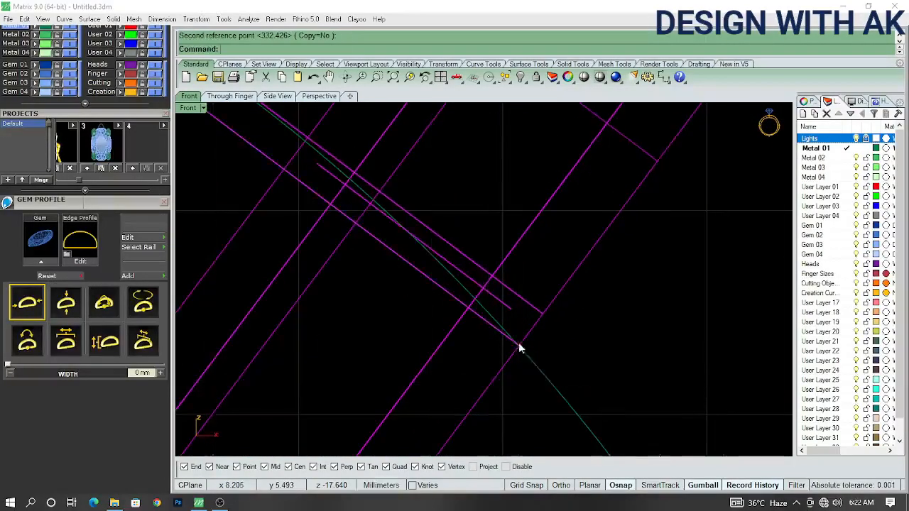
pyautogui.moveTo(601, 298); pyautogui.dragTo(618, 346, button='right')
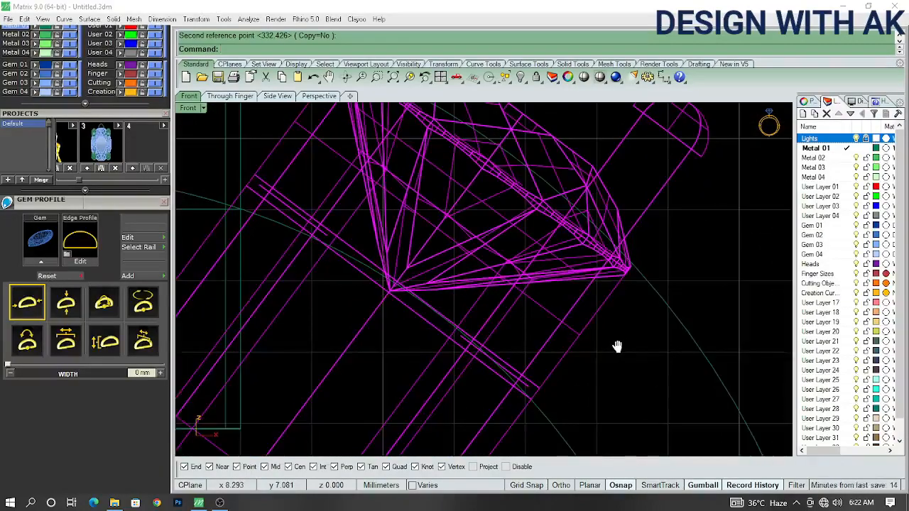
# - Move the tilted round-gem setting diagonally outward by about 0.26 mm in the front view
pyautogui.scroll(-2, 618, 347)
pyautogui.write('m')
pyautogui.press('Return')
pyautogui.click(598, 364)
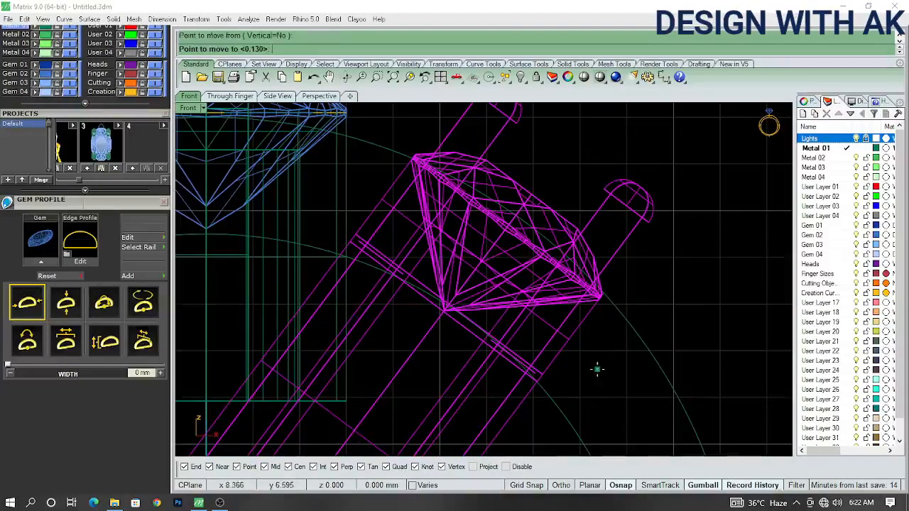
pyautogui.press('shift')
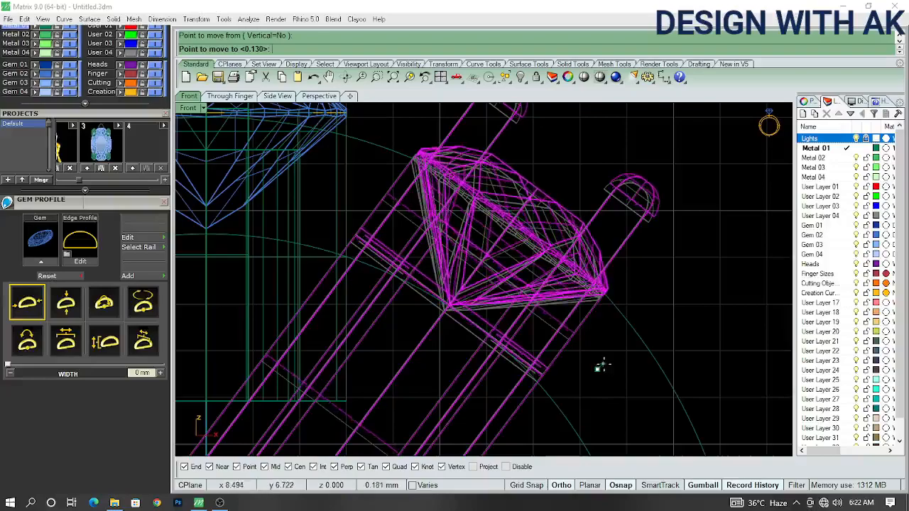
pyautogui.click(603, 366)
pyautogui.scroll(-1, 635, 368)
# - Move the round-gem setting straight down about 17.6 mm in the top view to centre it on the horizontal axis beside the marquise gem
pyautogui.hotkey('ctrl', 'F1')
pyautogui.hotkey('ctrl', 'a')
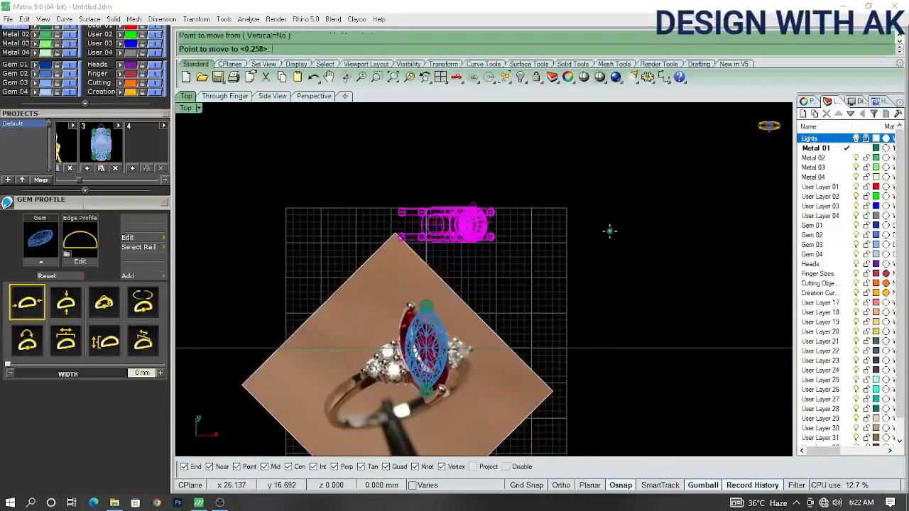
pyautogui.keyDown('shift'); pyautogui.scroll(-6, 609, 231); pyautogui.keyUp('shift')
pyautogui.keyDown('shift'); pyautogui.scroll(10, 620, 313); pyautogui.keyUp('shift')
pyautogui.keyDown('shift'); pyautogui.scroll(5, 621, 258); pyautogui.keyUp('shift')
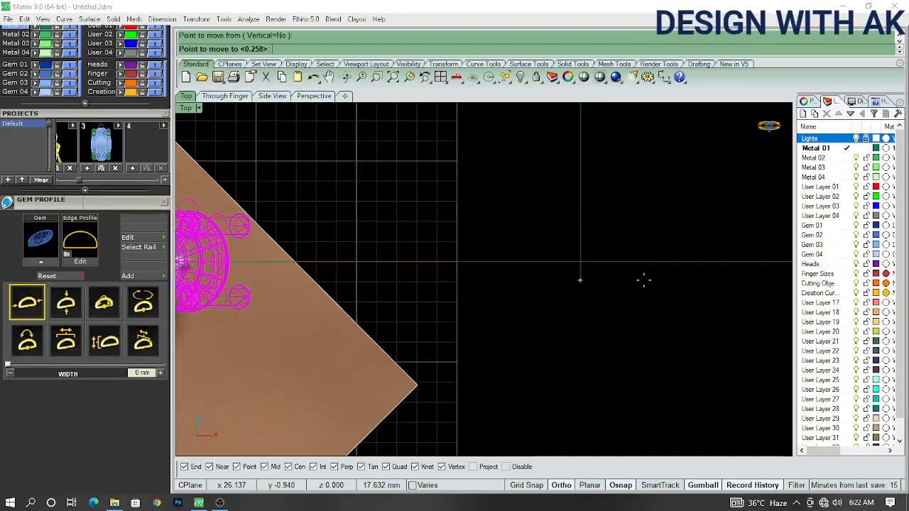
pyautogui.scroll(-7, 678, 331)
pyautogui.keyDown('ctrl'); pyautogui.keyDown('shift'); pyautogui.moveTo(639, 331); pyautogui.dragTo(524, 303, button='right'); pyautogui.keyUp('shift'); pyautogui.keyUp('ctrl')
pyautogui.scroll(6, 497, 285)
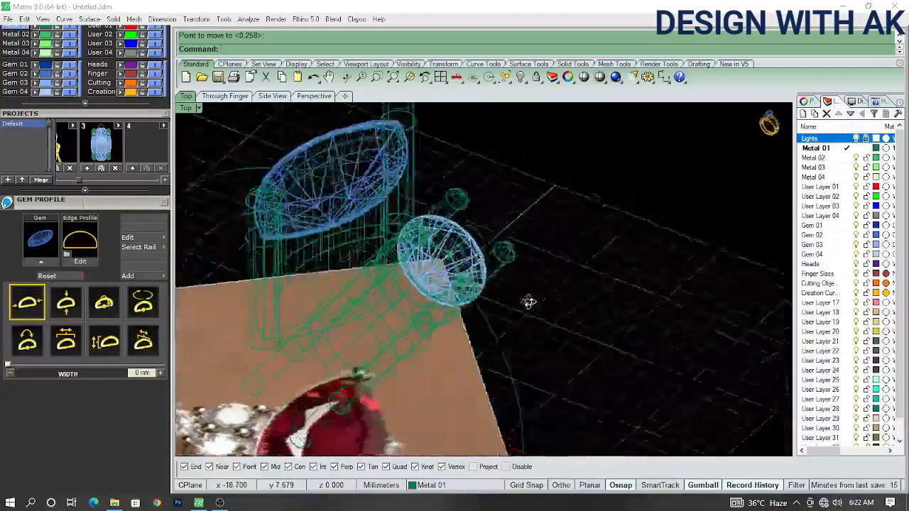
# - Move the round-gem setting straight up about 2.4 mm in the top view so it sits above the horizontal axis
pyautogui.hotkey('ctrl', 'F1')
pyautogui.scroll(5, 559, 275)
pyautogui.click(499, 293)
pyautogui.moveTo(552, 300); pyautogui.dragTo(555, 343, button='right')
pyautogui.scroll(3, 554, 356)
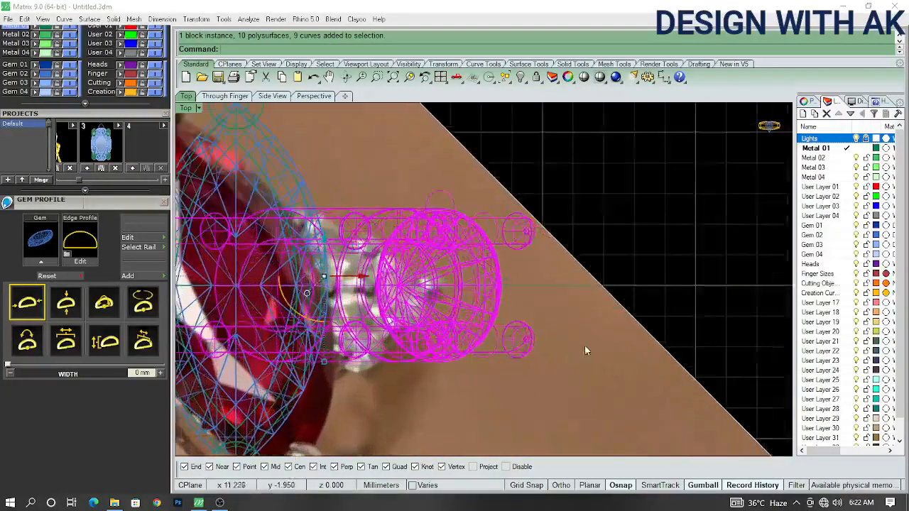
pyautogui.click(667, 387)
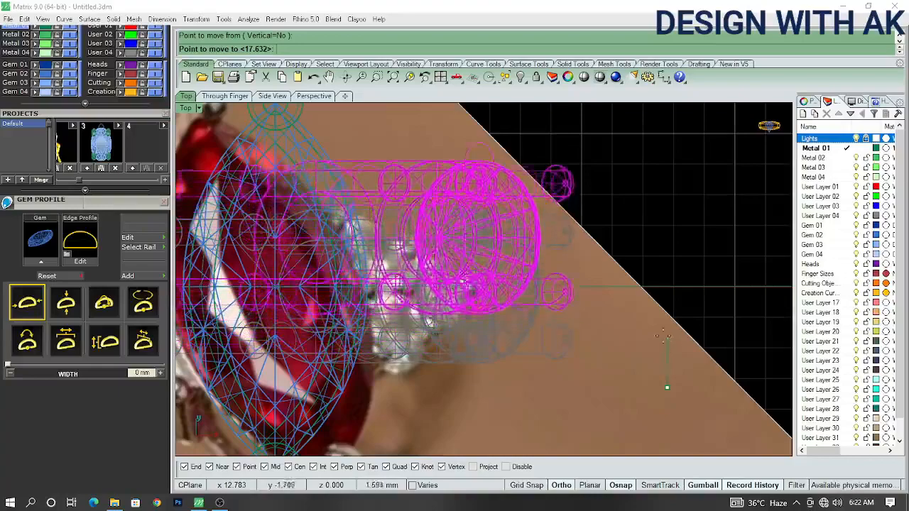
pyautogui.click(658, 314)
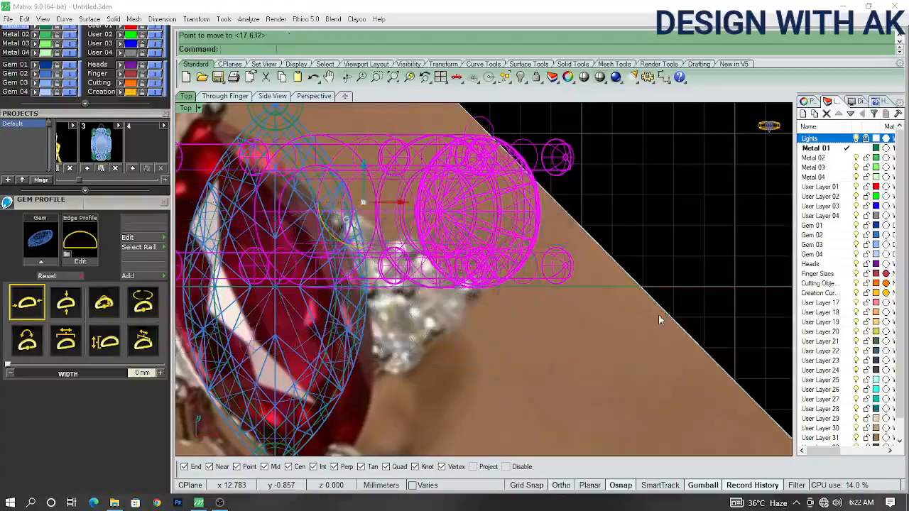
# - Mirror the round-gem setting across the horizontal axis, keeping the original, to form a side-by-side pair
pyautogui.scroll(-4, 588, 355)
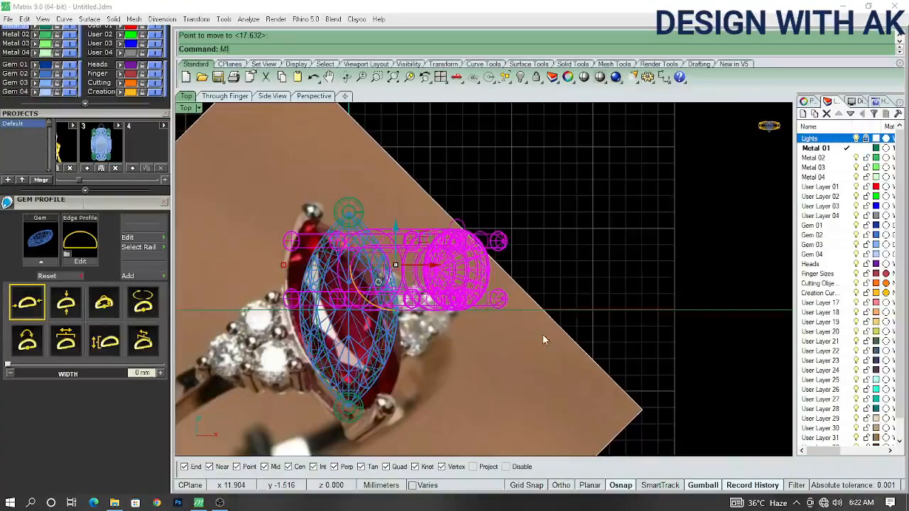
pyautogui.press('Return')
pyautogui.click(544, 313)
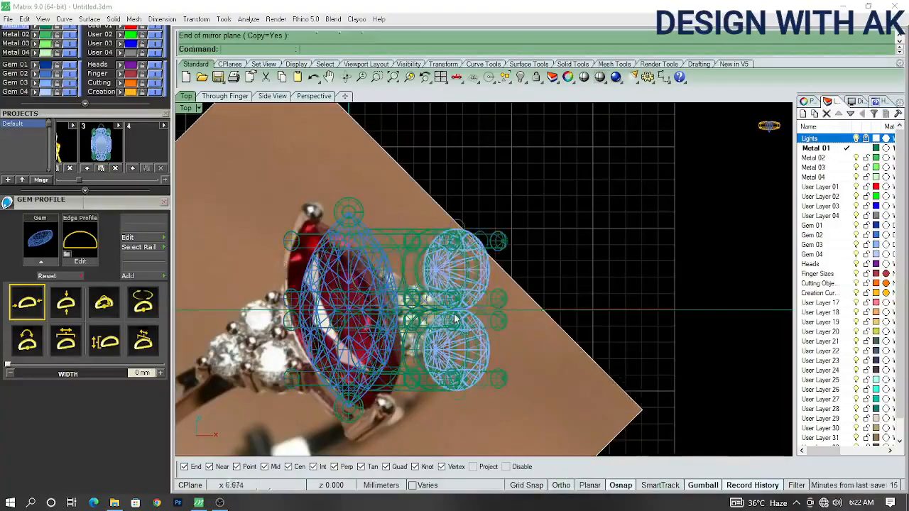
# - Deselect the settings and change the top viewport's display mode to Shaded
pyautogui.scroll(4, 476, 279)
pyautogui.click(531, 280)
pyautogui.moveTo(547, 293); pyautogui.dragTo(495, 323, button='right')
pyautogui.click(196, 135)
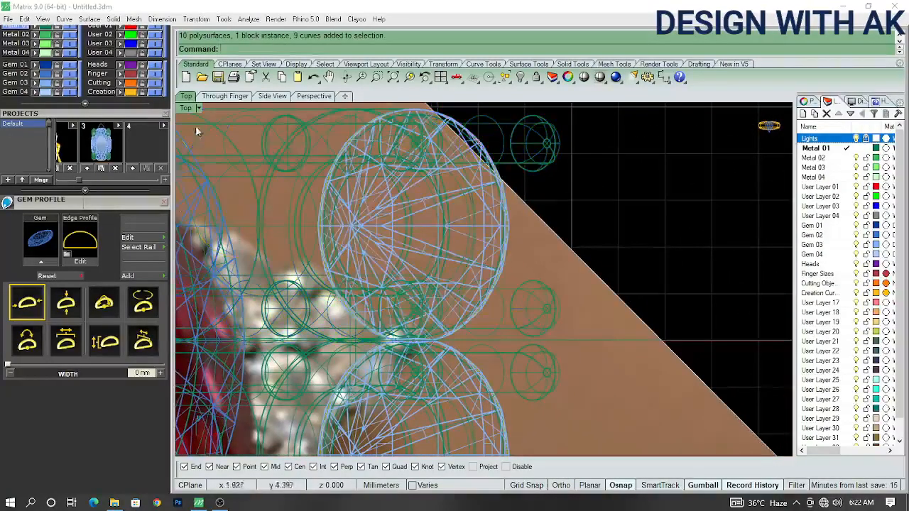
pyautogui.click(199, 107)
pyautogui.click(266, 44)
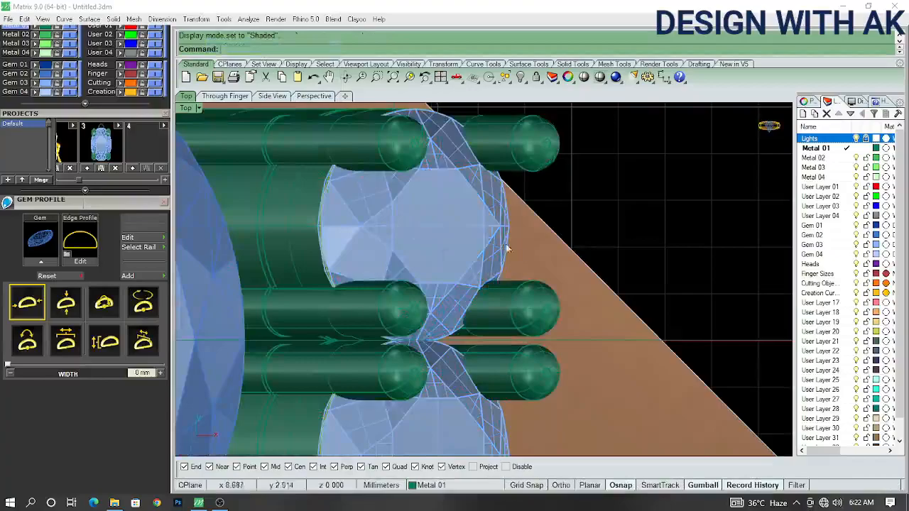
pyautogui.click(519, 247)
pyautogui.scroll(2, 525, 297)
# - Nudge the original round-gem setting vertically so it and its mirrored copy just meet along the horizontal axis
pyautogui.moveTo(566, 280); pyautogui.dragTo(396, 247, button='right')
pyautogui.click(537, 297)
pyautogui.scroll(-4, 505, 308)
pyautogui.hotkey('ctrl', 'F1')
pyautogui.click(457, 304)
pyautogui.moveTo(528, 264); pyautogui.dragTo(511, 298, button='right')
pyautogui.click(510, 299)
pyautogui.scroll(8, 388, 344)
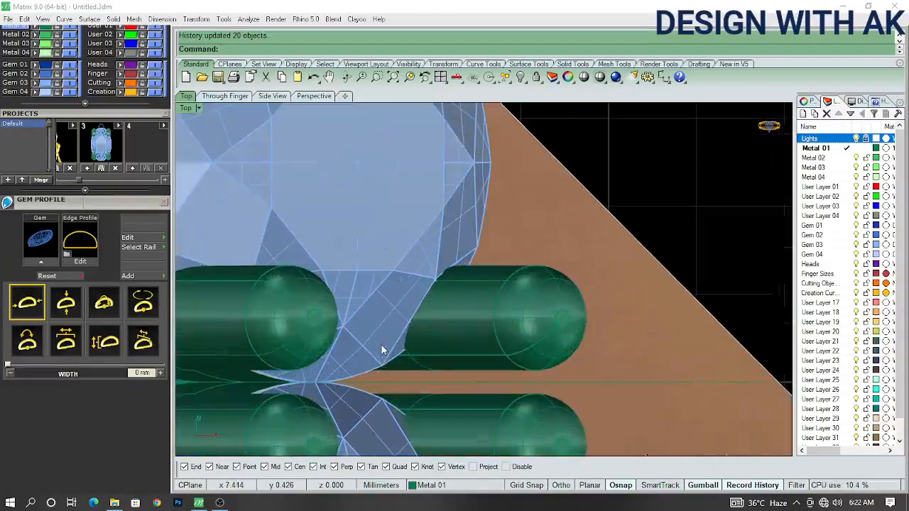
pyautogui.click(381, 344)
pyautogui.scroll(-5, 577, 338)
pyautogui.click(566, 342)
pyautogui.press('Escape')
# - Rotate a copy of one paired round-gem setting about the origin by about 336° in the front view, placing it farther down the ring
pyautogui.scroll(-2, 604, 327)
pyautogui.moveTo(637, 326); pyautogui.dragTo(482, 330, button='right')
pyautogui.rightClick(572, 336)
pyautogui.click(572, 335)
pyautogui.click(573, 336)
pyautogui.scroll(-5, 573, 336)
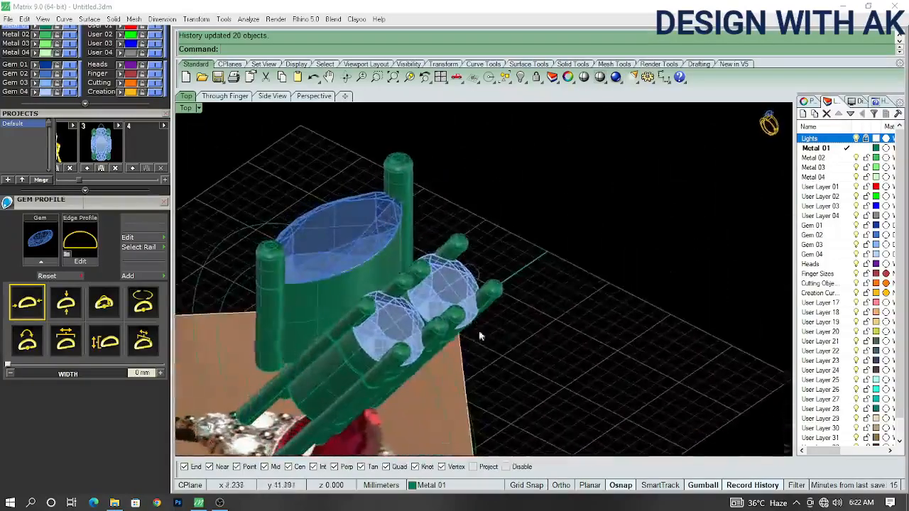
pyautogui.click(435, 351)
pyautogui.hotkey('ctrl', 'F2')
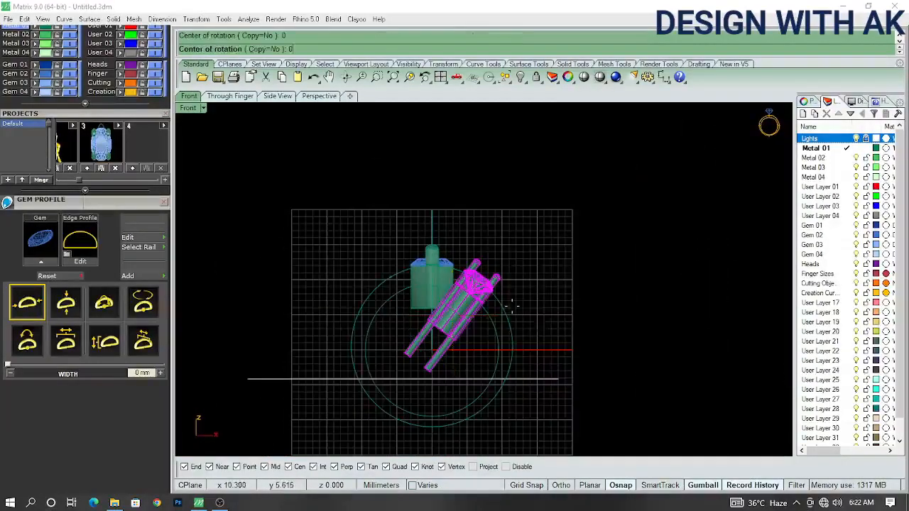
pyautogui.scroll(4, 511, 307)
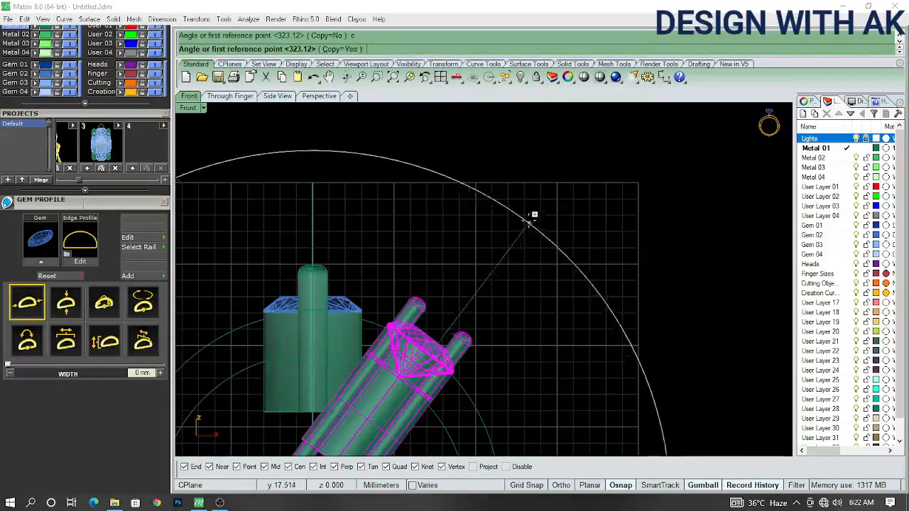
pyautogui.scroll(-4, 517, 207)
pyautogui.scroll(4, 540, 231)
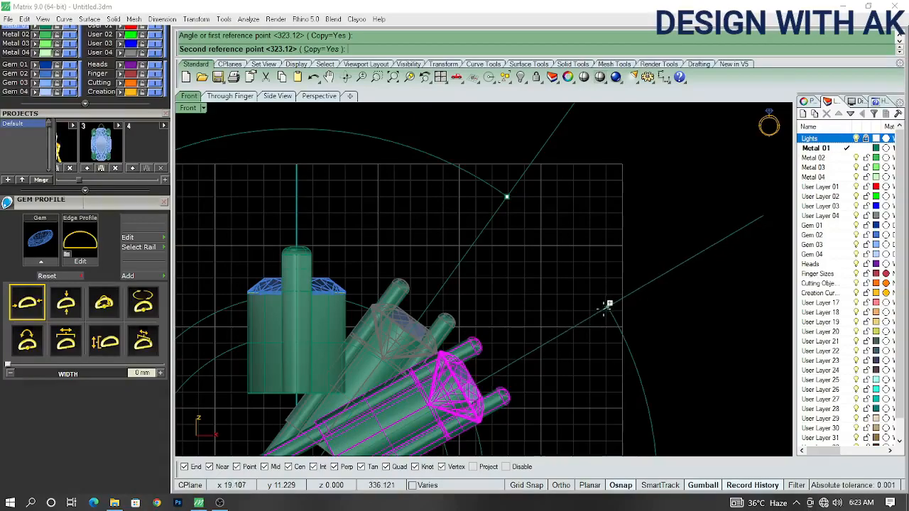
pyautogui.rightClick(573, 281)
# - Move the rotated copy straight up about 2.5 mm in the top view to centre it on the horizontal axis
pyautogui.scroll(-5, 561, 284)
pyautogui.keyDown('ctrl'); pyautogui.keyDown('shift'); pyautogui.moveTo(534, 298); pyautogui.dragTo(455, 350, button='right'); pyautogui.keyUp('shift'); pyautogui.keyUp('ctrl')
pyautogui.hotkey('ctrl', 'F1')
pyautogui.scroll(7, 497, 321)
pyautogui.moveTo(490, 317); pyautogui.dragTo(520, 295, button='right')
pyautogui.write('m')
pyautogui.press('Return')
pyautogui.click(521, 295)
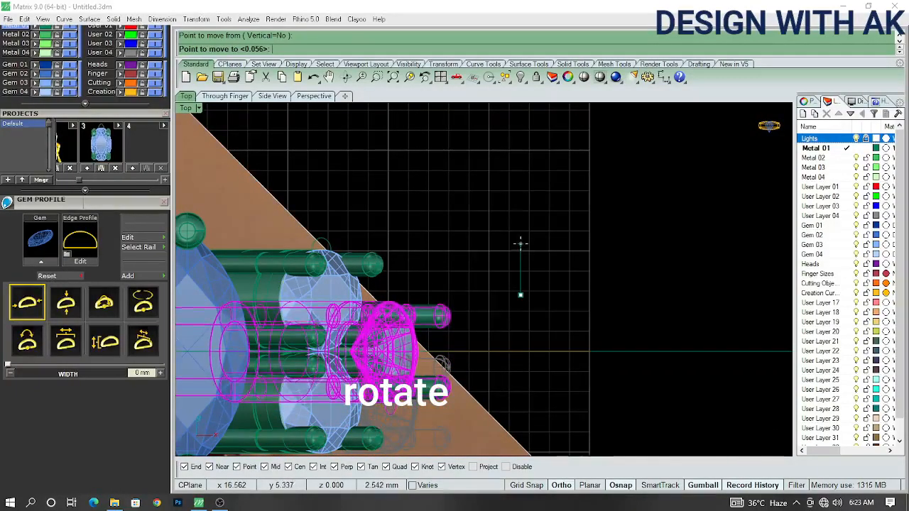
pyautogui.keyDown('ctrl'); pyautogui.keyDown('shift'); pyautogui.moveTo(488, 388); pyautogui.dragTo(329, 260, button='right'); pyautogui.keyUp('shift'); pyautogui.keyUp('ctrl')
pyautogui.moveTo(392, 306)
pyautogui.keyDown('ctrl'); pyautogui.keyDown('shift'); pyautogui.mouseDown(button='right')
pyautogui.moveTo(416, 315)
pyautogui.moveTo(441, 295)
pyautogui.moveTo(397, 338)
pyautogui.moveTo(441, 316)
pyautogui.moveTo(472, 357)
pyautogui.moveTo(490, 341)
pyautogui.moveTo(456, 302)
pyautogui.moveTo(403, 299)
pyautogui.mouseUp(button='right'); pyautogui.keyUp('shift'); pyautogui.keyUp('ctrl')
pyautogui.scroll(7, 398, 319)
pyautogui.scroll(-3, 397, 337)
# - Raise the marquise setting vertically by about 0.9 mm in the front view
pyautogui.hotkey('ctrl', 'F2')
pyautogui.scroll(10, 531, 349)
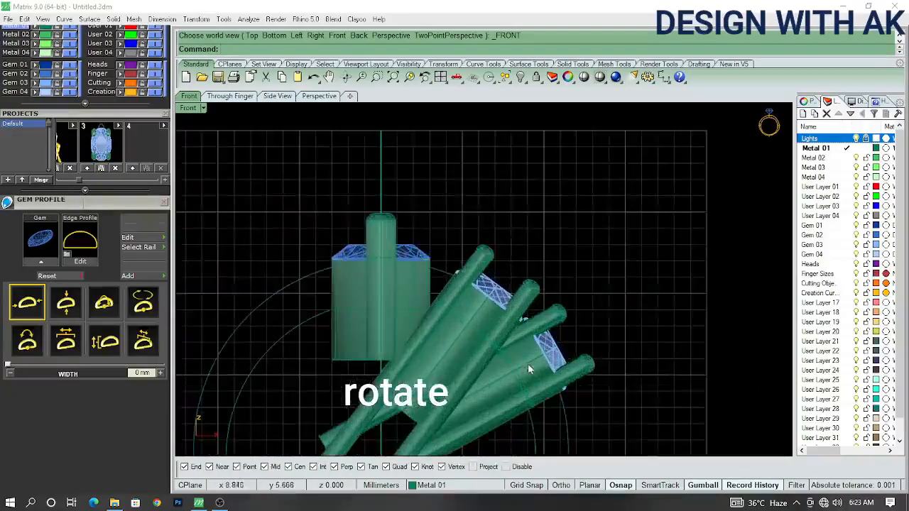
pyautogui.keyDown('ctrl'); pyautogui.keyDown('shift'); pyautogui.moveTo(470, 266); pyautogui.dragTo(518, 365, button='right'); pyautogui.keyUp('shift'); pyautogui.keyUp('ctrl')
pyautogui.scroll(-5, 516, 366)
pyautogui.keyDown('ctrl'); pyautogui.keyDown('shift'); pyautogui.moveTo(463, 376); pyautogui.dragTo(460, 289, button='right'); pyautogui.keyUp('shift'); pyautogui.keyUp('ctrl')
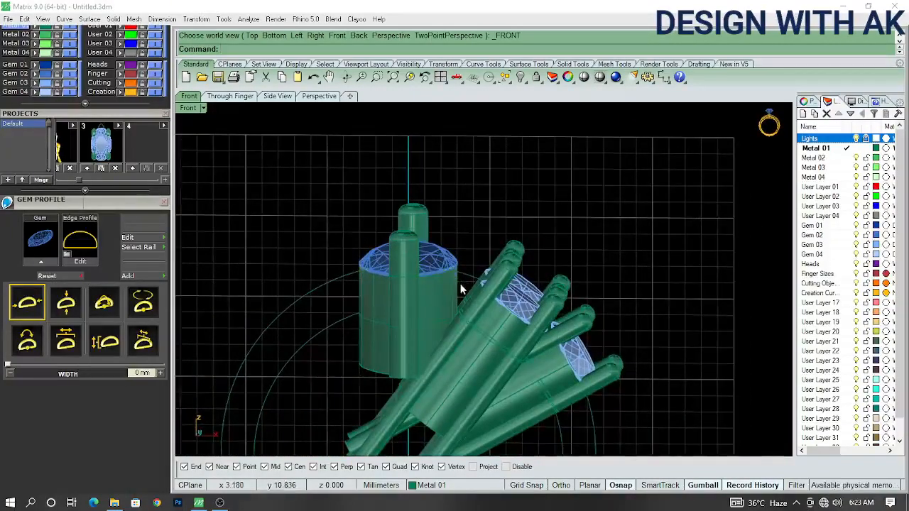
pyautogui.click(428, 302)
pyautogui.moveTo(417, 258)
pyautogui.keyDown('ctrl'); pyautogui.keyDown('shift'); pyautogui.mouseDown(button='right')
pyautogui.moveTo(433, 251)
pyautogui.moveTo(412, 244)
pyautogui.mouseUp(button='right'); pyautogui.keyUp('shift'); pyautogui.keyUp('ctrl')
pyautogui.moveTo(413, 244); pyautogui.dragTo(409, 234)
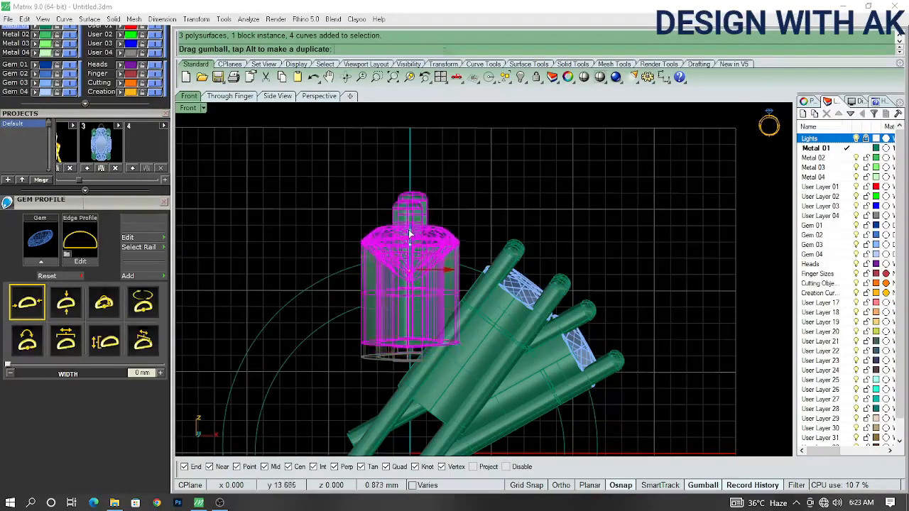
pyautogui.click(640, 229)
pyautogui.keyDown('ctrl'); pyautogui.keyDown('shift'); pyautogui.moveTo(640, 229); pyautogui.dragTo(613, 264, button='right'); pyautogui.keyUp('shift'); pyautogui.keyUp('ctrl')
# - Rotate the three round-gem settings together about the ring centre by about 7.7° toward the marquise setting, without copying
pyautogui.hotkey('ctrl', 'F2')
pyautogui.moveTo(533, 331); pyautogui.dragTo(566, 291, button='right')
pyautogui.scroll(-6, 568, 317)
pyautogui.scroll(4, 565, 327)
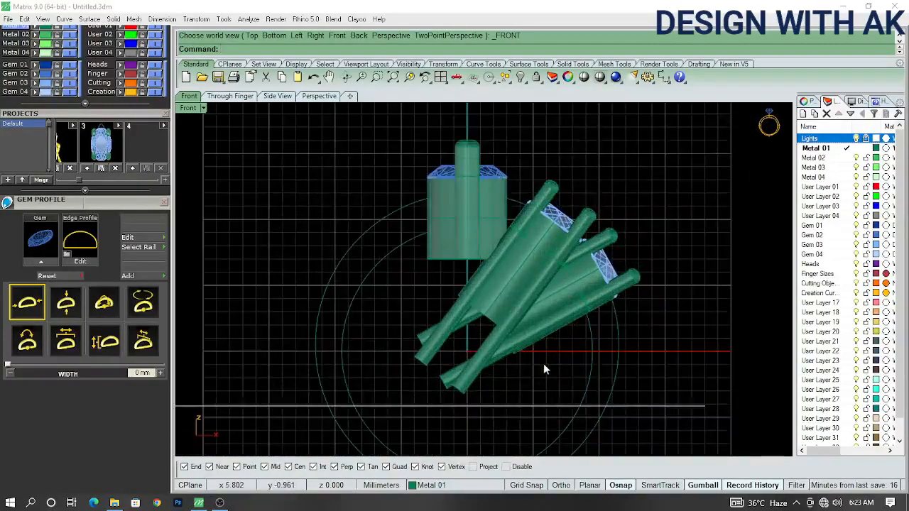
pyautogui.moveTo(481, 321); pyautogui.dragTo(467, 315)
pyautogui.scroll(-3, 516, 355)
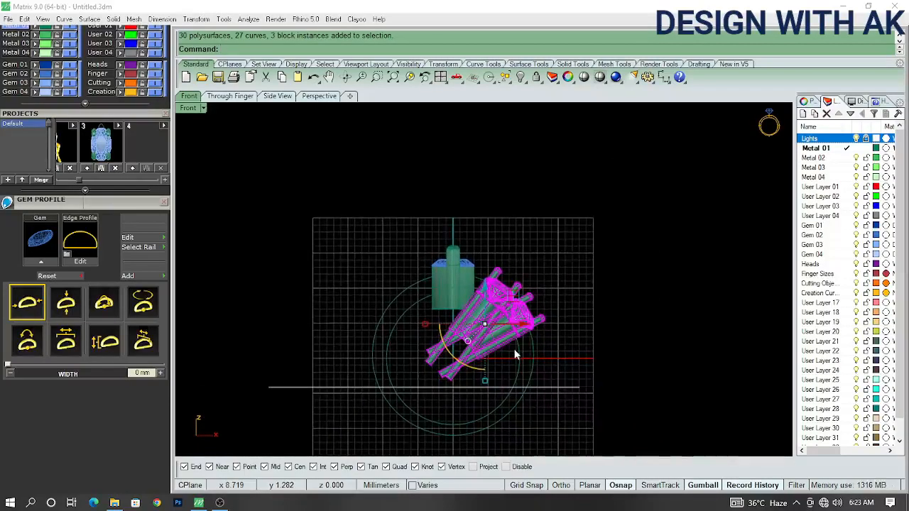
pyautogui.scroll(4, 611, 213)
pyautogui.scroll(-4, 568, 284)
pyautogui.write('c')
pyautogui.press('Return')
pyautogui.scroll(3, 576, 277)
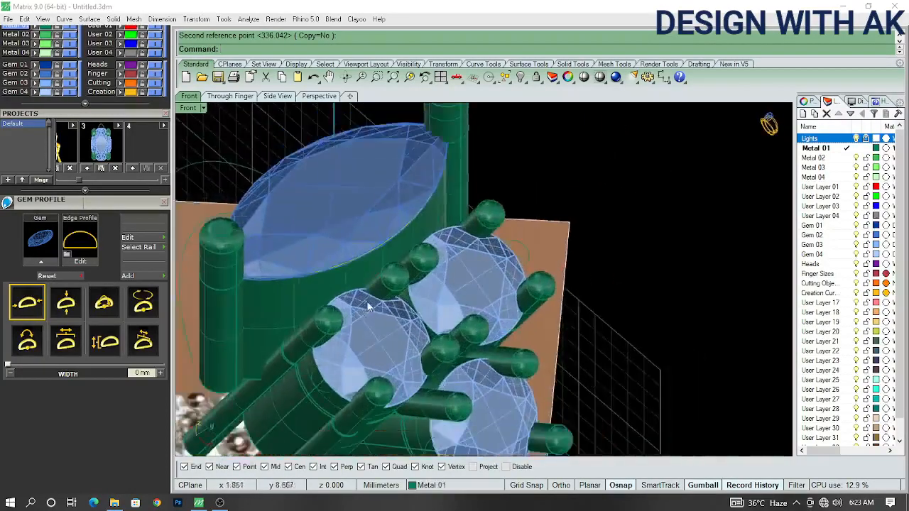
# - Rotate the inner pair of round-gem settings by about 7.5° around their upper prong tips in the front view
pyautogui.keyDown('ctrl'); pyautogui.keyDown('shift'); pyautogui.moveTo(399, 350); pyautogui.dragTo(441, 298, button='right'); pyautogui.keyUp('shift'); pyautogui.keyUp('ctrl')
pyautogui.scroll(-4, 439, 309)
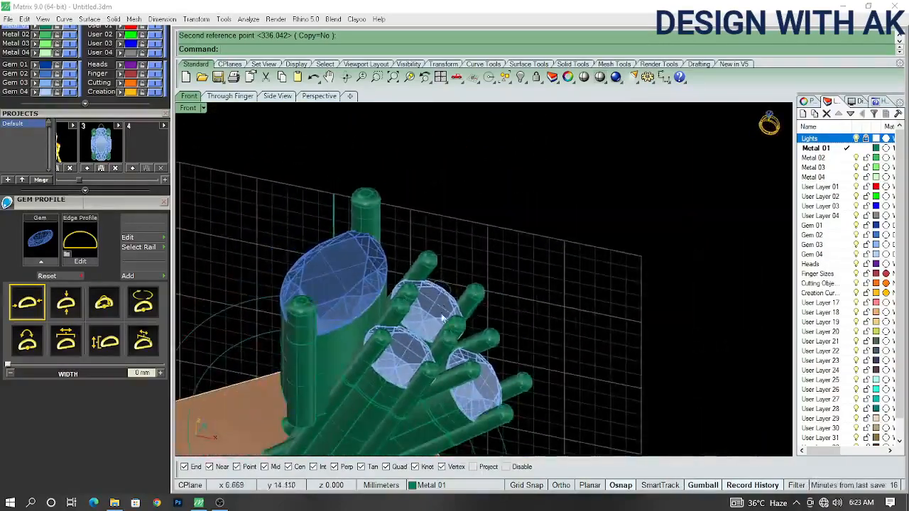
pyautogui.keyDown('ctrl'); pyautogui.keyDown('shift'); pyautogui.moveTo(440, 337); pyautogui.dragTo(450, 318, button='right'); pyautogui.keyUp('shift'); pyautogui.keyUp('ctrl')
pyautogui.scroll(-6, 455, 319)
pyautogui.scroll(5, 457, 321)
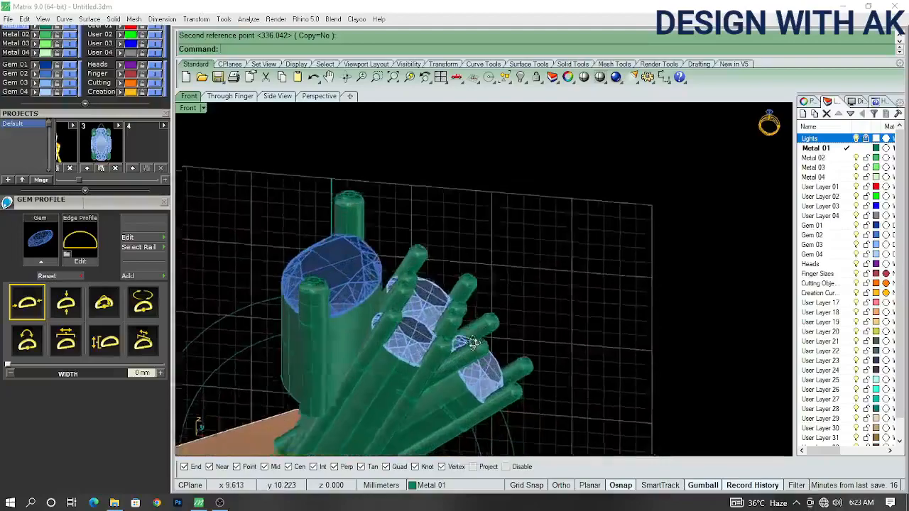
pyautogui.press('F2')
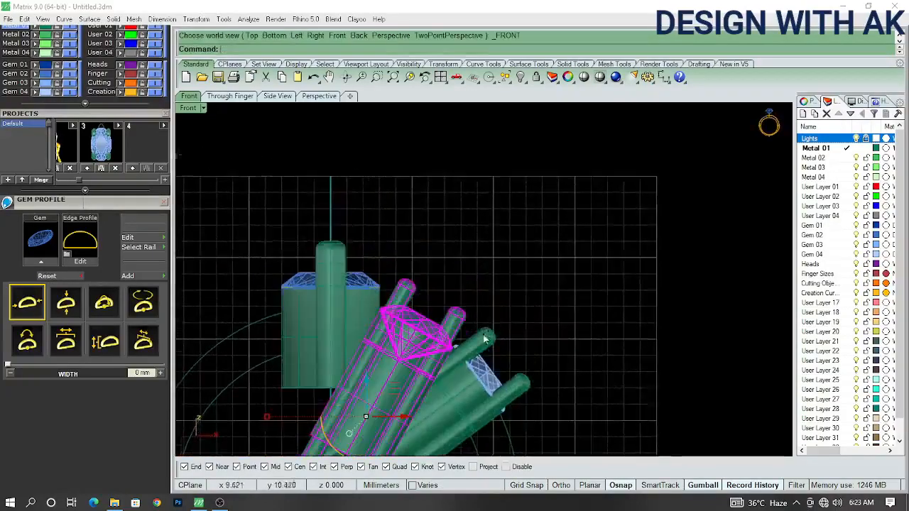
pyautogui.moveTo(485, 336); pyautogui.dragTo(496, 325, button='right')
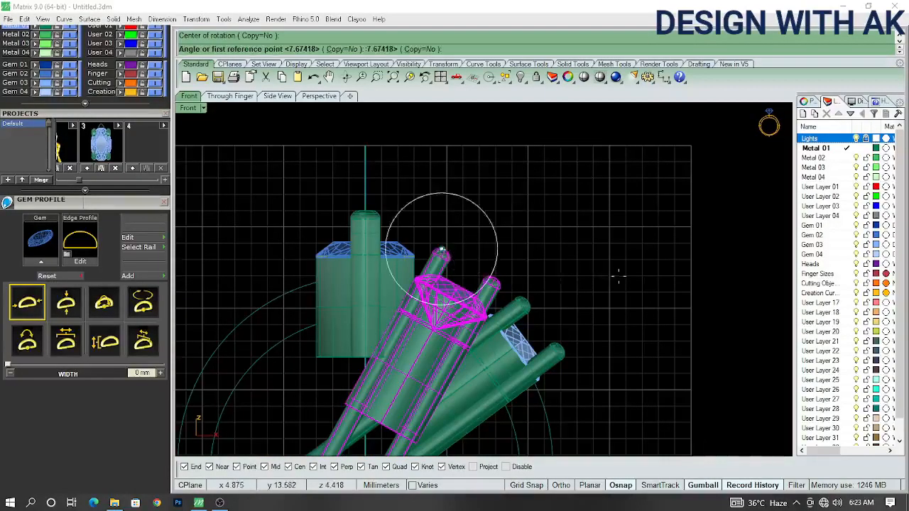
pyautogui.scroll(6, 619, 277)
pyautogui.scroll(-4, 624, 313)
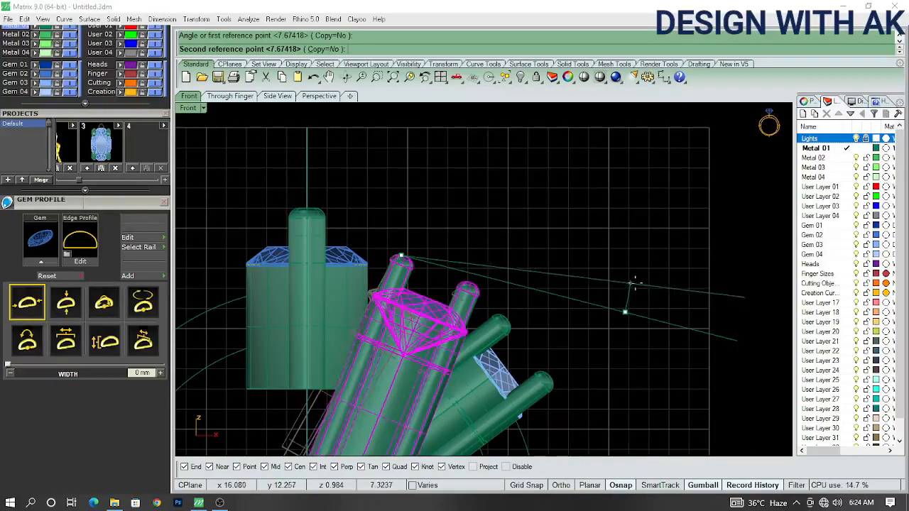
pyautogui.keyDown('ctrl'); pyautogui.keyDown('shift'); pyautogui.moveTo(640, 291); pyautogui.dragTo(577, 376, button='right'); pyautogui.keyUp('shift'); pyautogui.keyUp('ctrl')
pyautogui.press('Escape')
# - Rotate the single outer round-gem setting around its upper prong tip in the front view so it stands steeper beside the pair
pyautogui.keyDown('ctrl'); pyautogui.keyDown('shift'); pyautogui.moveTo(398, 293); pyautogui.dragTo(484, 277, button='right'); pyautogui.keyUp('shift'); pyautogui.keyUp('ctrl')
pyautogui.scroll(4, 389, 293)
pyautogui.scroll(-5, 357, 277)
pyautogui.press('F2')
pyautogui.scroll(-6, 458, 289)
pyautogui.click(495, 320)
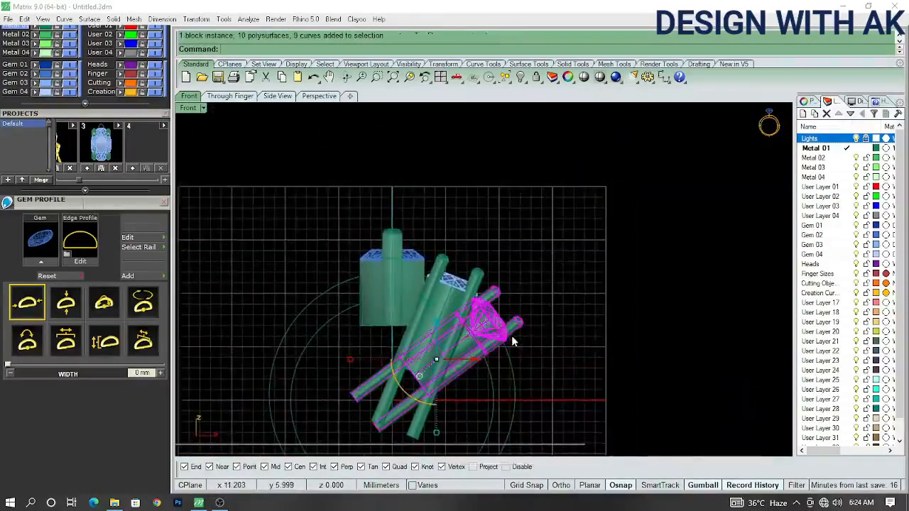
pyautogui.scroll(6, 518, 334)
pyautogui.moveTo(517, 334); pyautogui.dragTo(543, 295, button='right')
pyautogui.click(514, 212)
pyautogui.scroll(6, 665, 366)
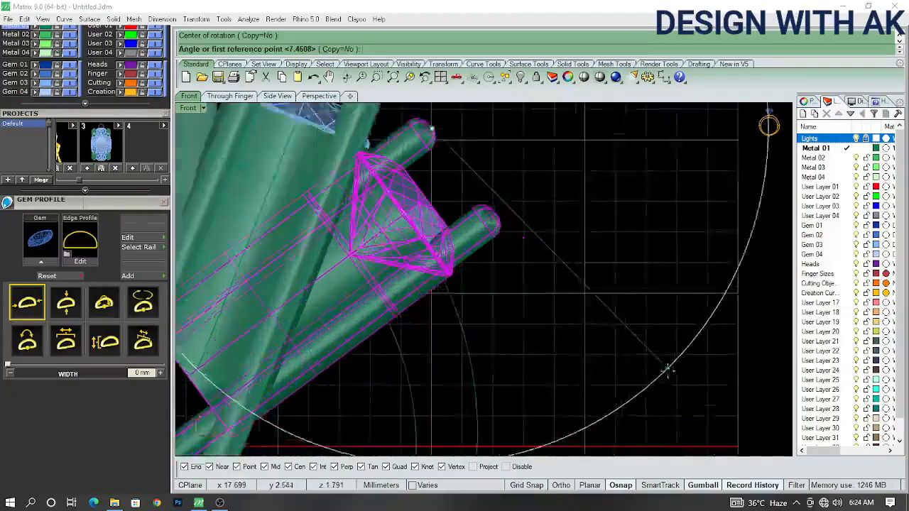
pyautogui.scroll(-4, 650, 404)
pyautogui.click(646, 405)
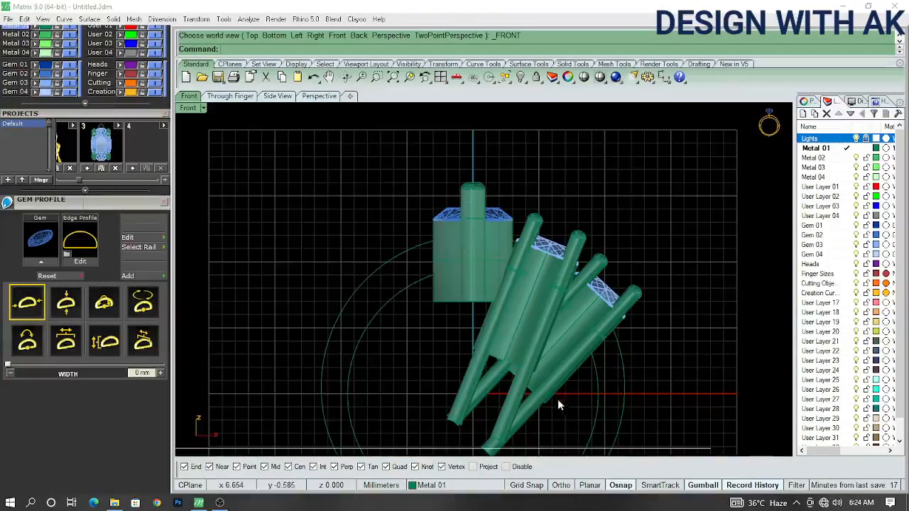
# - Mirror the three round-gem settings across the vertical axis in the front view, keeping the originals
pyautogui.hotkey('ctrl', 'a')
pyautogui.scroll(-3, 575, 332)
pyautogui.scroll(2, 575, 331)
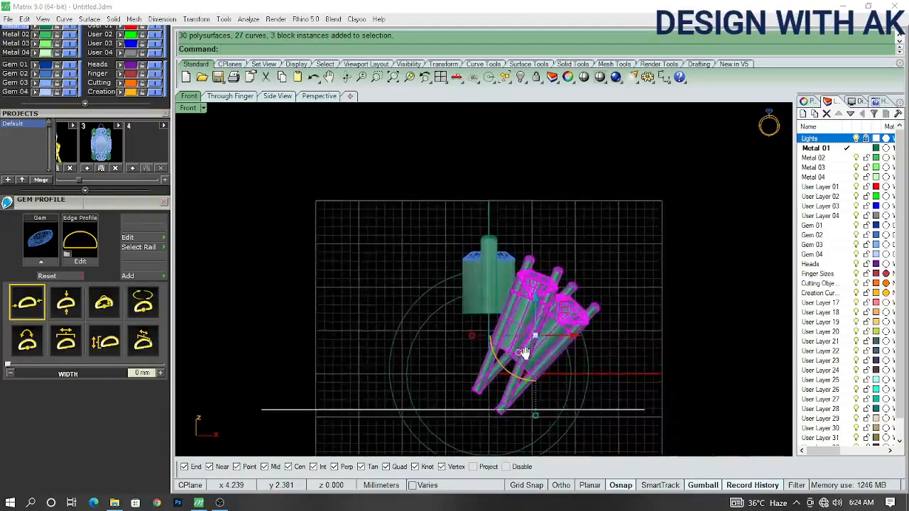
pyautogui.scroll(3, 559, 348)
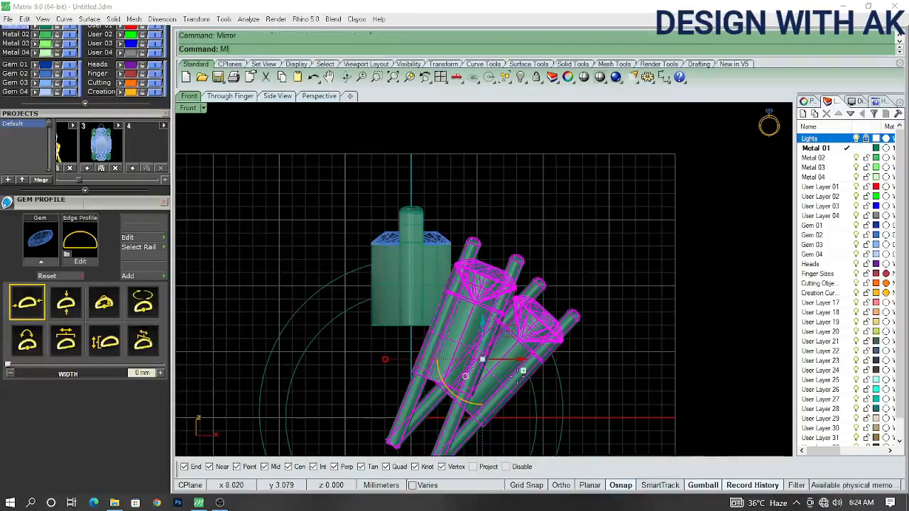
pyautogui.press('Return')
pyautogui.click(432, 145)
pyautogui.moveTo(604, 337); pyautogui.dragTo(614, 271, button='right')
# - Extrude the inner ring circle to both sides in the right view so the surface passes beyond all the settings
pyautogui.click(550, 345)
pyautogui.press('F3')
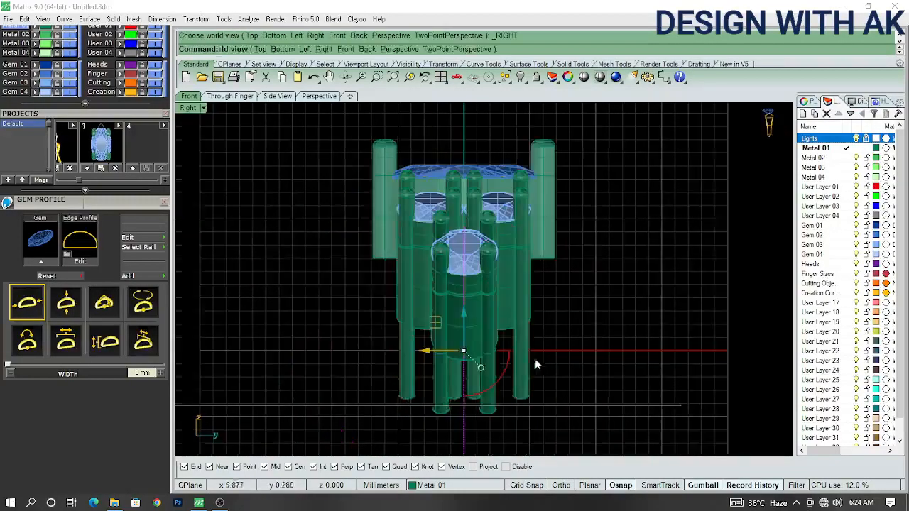
pyautogui.moveTo(572, 369); pyautogui.dragTo(505, 345, button='right')
pyautogui.hotkey('ctrl', 'e')
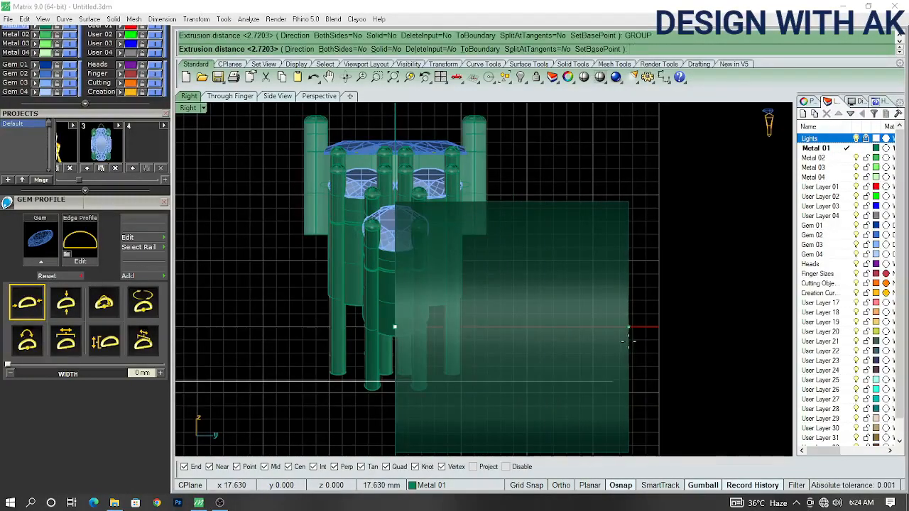
pyautogui.write('b')
pyautogui.press('Return')
pyautogui.click(656, 331)
# - Cap both open ends of the extruded inner-circle cylinder
pyautogui.write('CAf')
pyautogui.press('Return')
pyautogui.scroll(-6, 581, 323)
pyautogui.moveTo(600, 339); pyautogui.dragTo(633, 348, button='right')
pyautogui.write('cap')
pyautogui.press('Return')
# - Subtract the capped inner-circle cylinder from all the gem settings and prongs with Boolean Difference
pyautogui.press('F2')
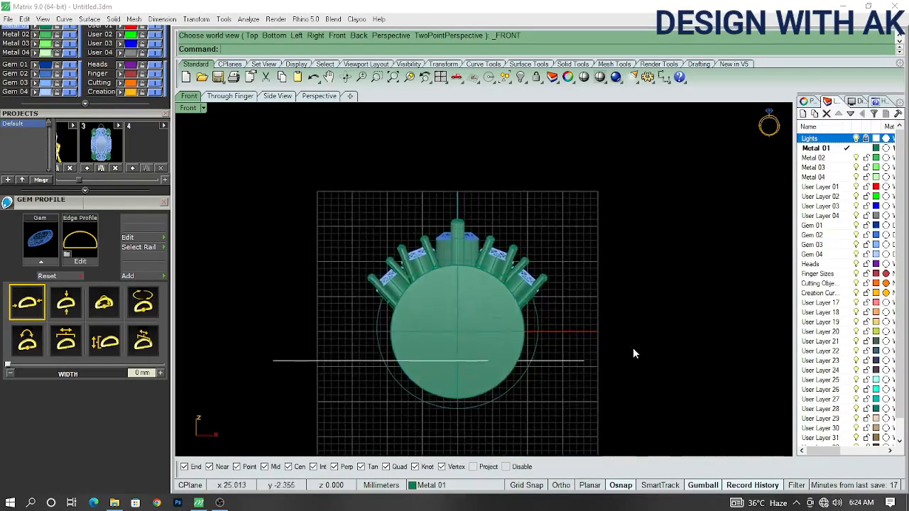
pyautogui.scroll(8, 518, 287)
pyautogui.click(518, 289)
pyautogui.scroll(-8, 570, 305)
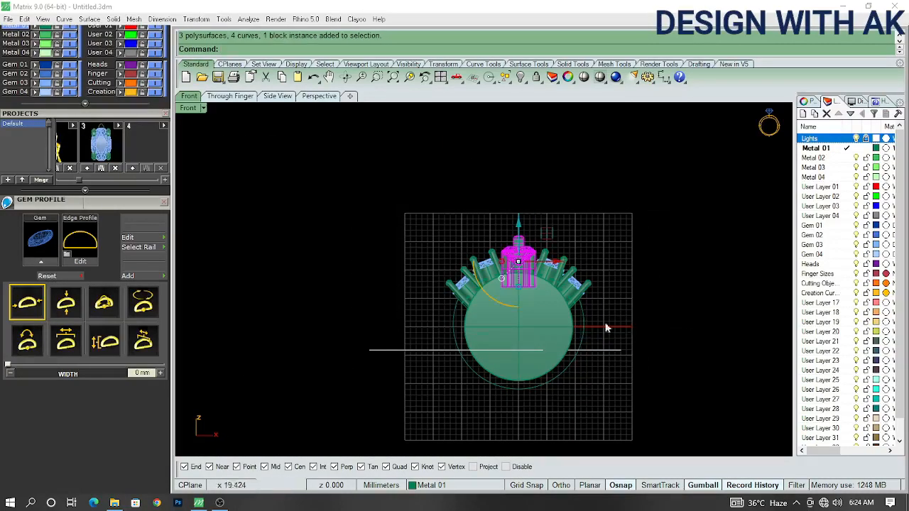
pyautogui.scroll(2, 617, 324)
pyautogui.moveTo(310, 222); pyautogui.dragTo(313, 224)
pyautogui.scroll(4, 540, 333)
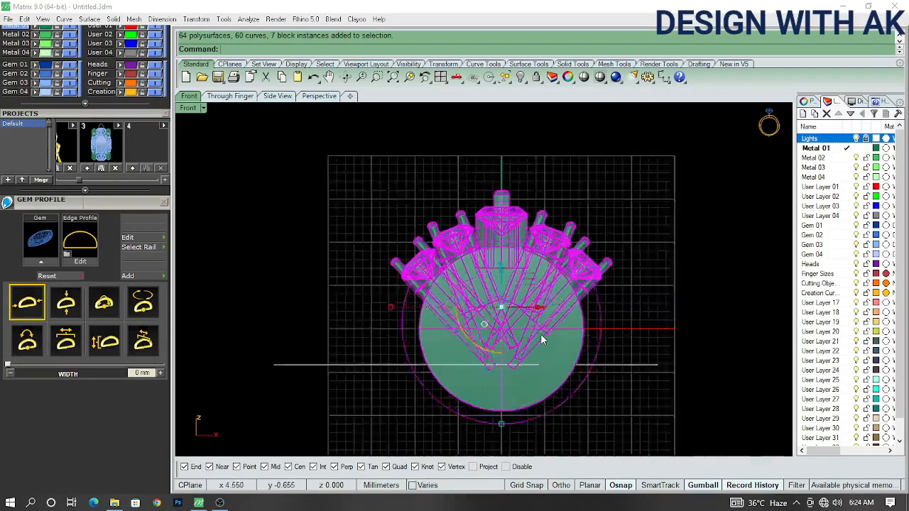
pyautogui.keyDown('ctrl'); pyautogui.moveTo(594, 366); pyautogui.dragTo(594, 367); pyautogui.keyUp('ctrl')
pyautogui.scroll(-3, 594, 366)
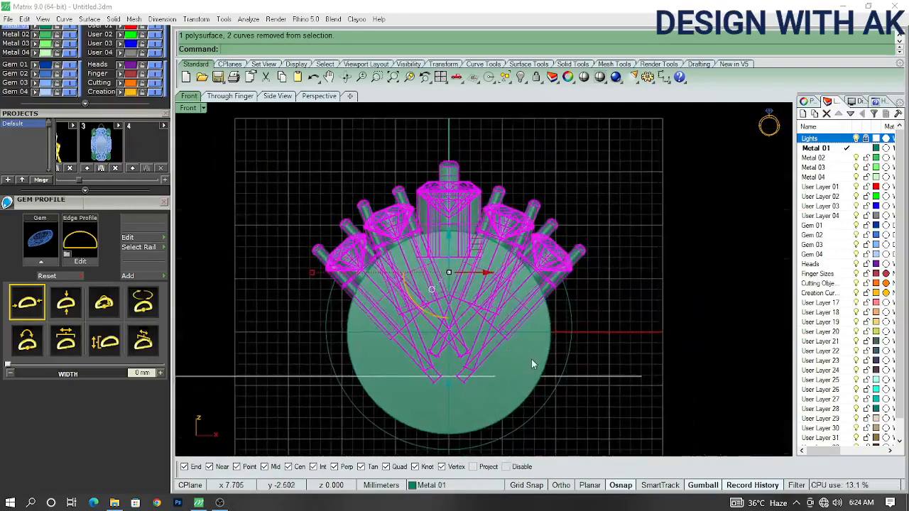
pyautogui.hotkey('ctrl', 'd')
pyautogui.click(531, 354)
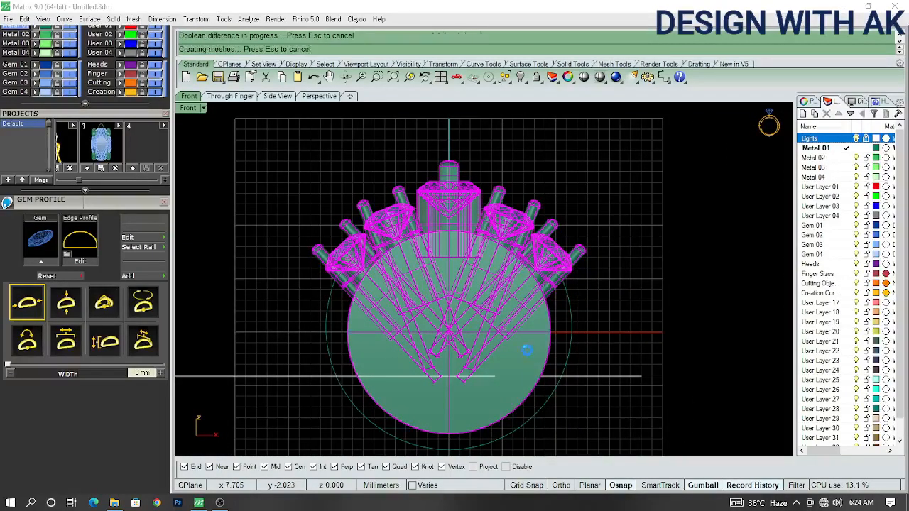
pyautogui.scroll(10, 457, 254)
pyautogui.keyDown('ctrl'); pyautogui.keyDown('shift'); pyautogui.moveTo(471, 289); pyautogui.dragTo(409, 352, button='right'); pyautogui.keyUp('shift'); pyautogui.keyUp('ctrl')
pyautogui.moveTo(370, 281)
pyautogui.keyDown('ctrl'); pyautogui.keyDown('shift'); pyautogui.mouseDown(button='right')
pyautogui.moveTo(523, 290)
pyautogui.moveTo(459, 312)
pyautogui.moveTo(422, 310)
pyautogui.moveTo(409, 334)
pyautogui.moveTo(493, 395)
pyautogui.moveTo(556, 418)
pyautogui.moveTo(544, 325)
pyautogui.moveTo(468, 260)
pyautogui.moveTo(451, 211)
pyautogui.moveTo(519, 225)
pyautogui.moveTo(519, 329)
pyautogui.mouseUp(button='right'); pyautogui.keyUp('shift'); pyautogui.keyUp('ctrl')
# - Extrude both concentric ring circles to both sides in the right view to match the width of the outer round-gem setting
pyautogui.press('F2')
pyautogui.moveTo(565, 398); pyautogui.dragTo(478, 250, button='right')
pyautogui.scroll(-5, 585, 315)
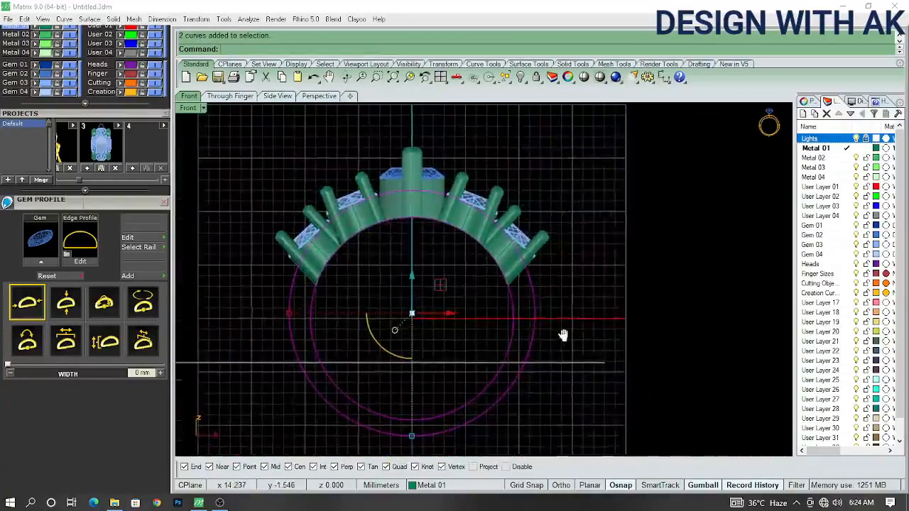
pyautogui.press('F3')
pyautogui.hotkey('ctrl', 'e')
pyautogui.scroll(5, 607, 327)
pyautogui.scroll(5, 551, 278)
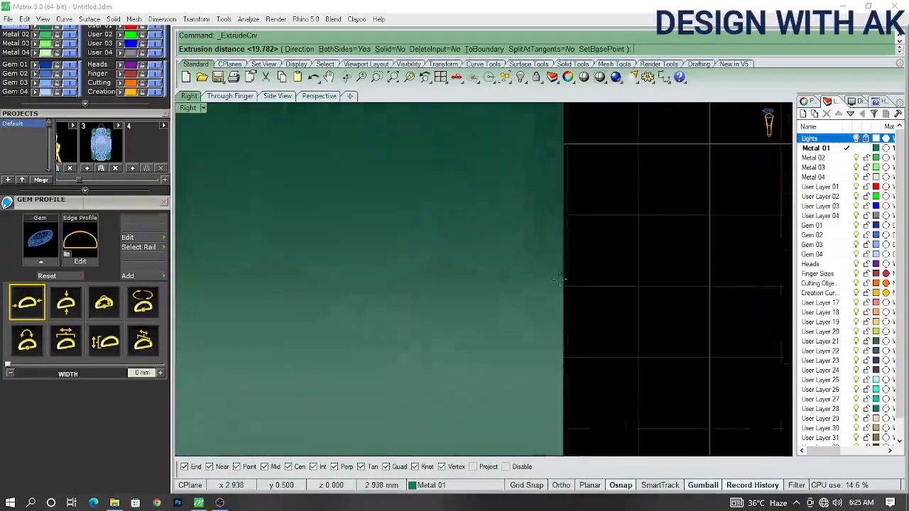
pyautogui.scroll(3, 562, 279)
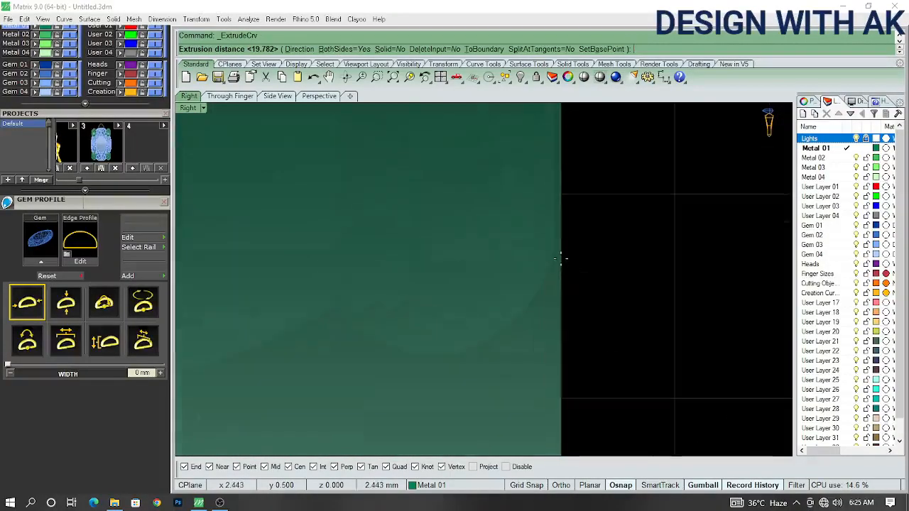
pyautogui.scroll(-1, 575, 328)
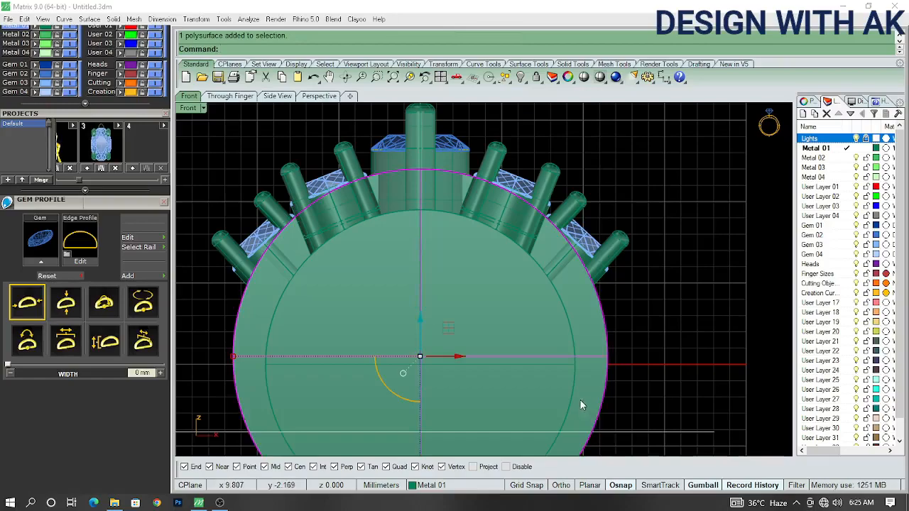
# - Subtract the inner ring cylinder from the outer one with Boolean Difference to form the ring band
pyautogui.write('bd')
pyautogui.press('Return')
pyautogui.click(543, 388)
pyautogui.rightClick(543, 388)
pyautogui.scroll(-6, 542, 388)
pyautogui.moveTo(524, 399); pyautogui.dragTo(552, 351, button='right')
pyautogui.scroll(2, 511, 304)
pyautogui.keyDown('ctrl'); pyautogui.keyDown('shift'); pyautogui.moveTo(511, 305); pyautogui.dragTo(430, 354, button='right'); pyautogui.keyUp('shift'); pyautogui.keyUp('ctrl')
# - Draw a guide line in the front view from the origin out through the band below the outer left gem setting
pyautogui.press('F2')
pyautogui.scroll(8, 376, 310)
pyautogui.moveTo(376, 310); pyautogui.dragTo(424, 303, button='right')
pyautogui.write('line')
pyautogui.press('Return')
pyautogui.write('0')
pyautogui.press('Return')
pyautogui.scroll(-3, 314, 239)
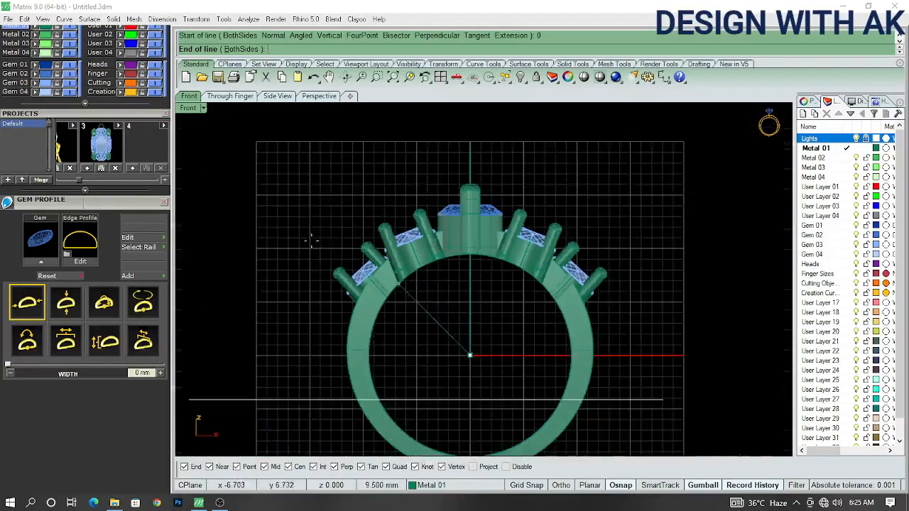
pyautogui.scroll(3, 248, 215)
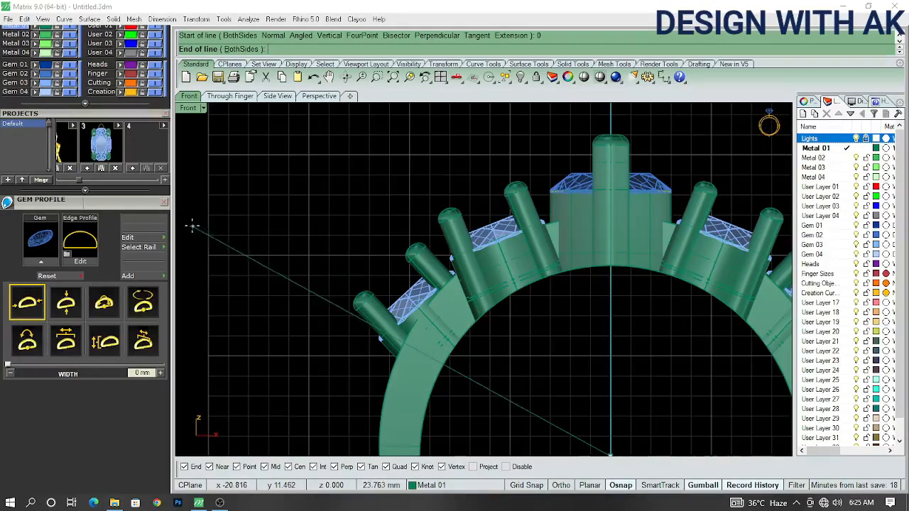
pyautogui.click(311, 290)
pyautogui.scroll(-6, 424, 310)
pyautogui.moveTo(567, 341); pyautogui.dragTo(476, 345, button='right')
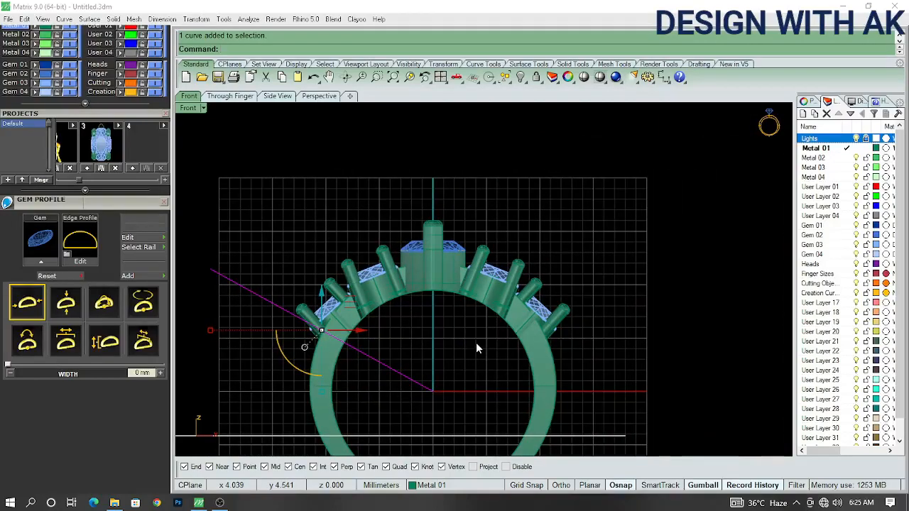
# - Mirror the guide line across the vertical axis in the front view, keeping the original
pyautogui.write('mirror')
pyautogui.press('Return')
pyautogui.write('0')
pyautogui.press('Return')
pyautogui.write('0')
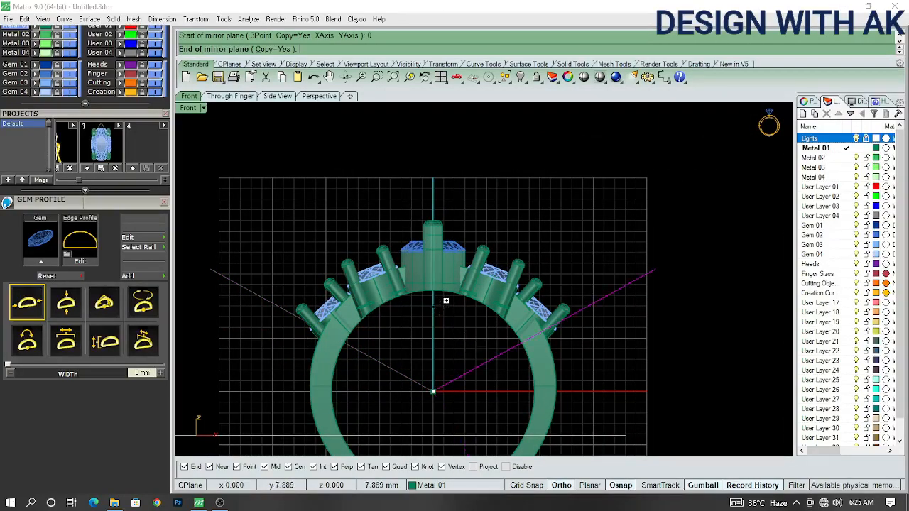
pyautogui.moveTo(481, 337); pyautogui.dragTo(456, 370, button='right')
# - Rotate the left guide line about 3 degrees clockwise around the origin so it runs slightly steeper
pyautogui.hotkey('ctrl', 'F2')
pyautogui.scroll(3, 455, 337)
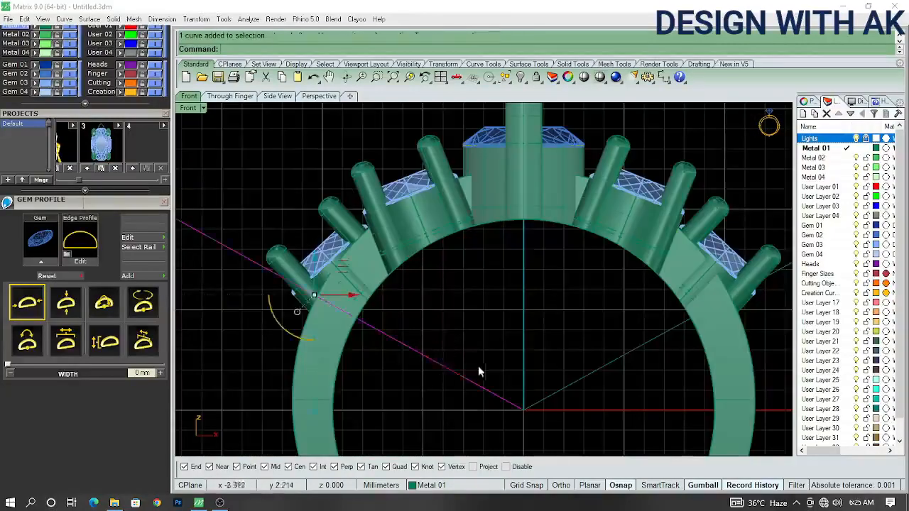
pyautogui.scroll(-4, 477, 371)
pyautogui.write('rotate')
pyautogui.press('Return')
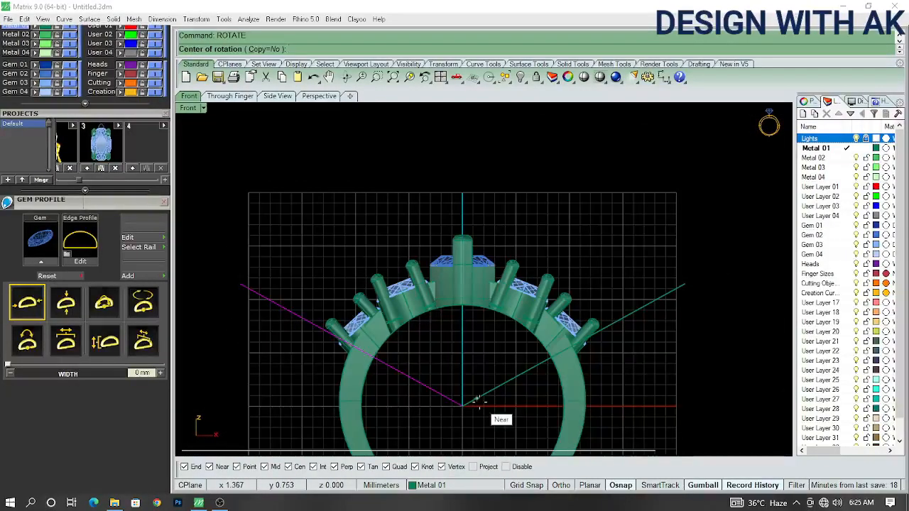
pyautogui.scroll(4, 299, 244)
pyautogui.scroll(-1, 297, 239)
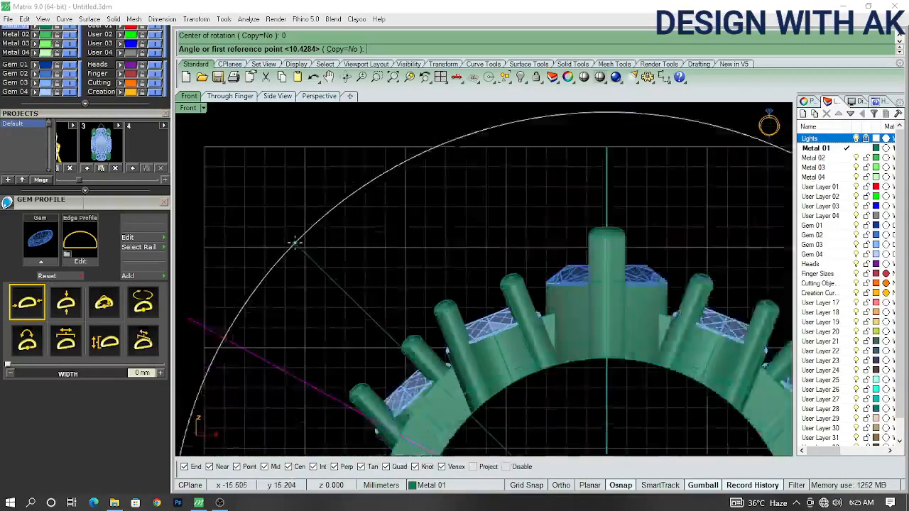
pyautogui.click(291, 245)
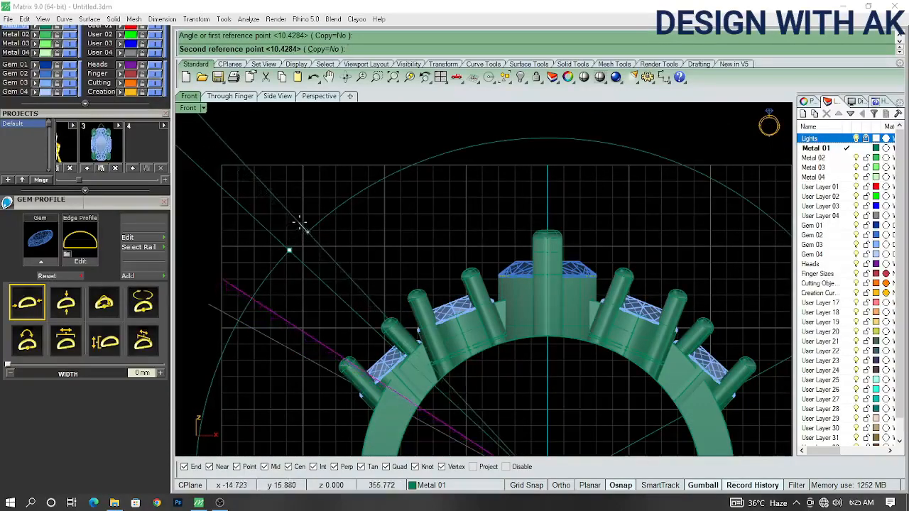
pyautogui.click(300, 222)
pyautogui.moveTo(511, 406); pyautogui.dragTo(473, 321, button='right')
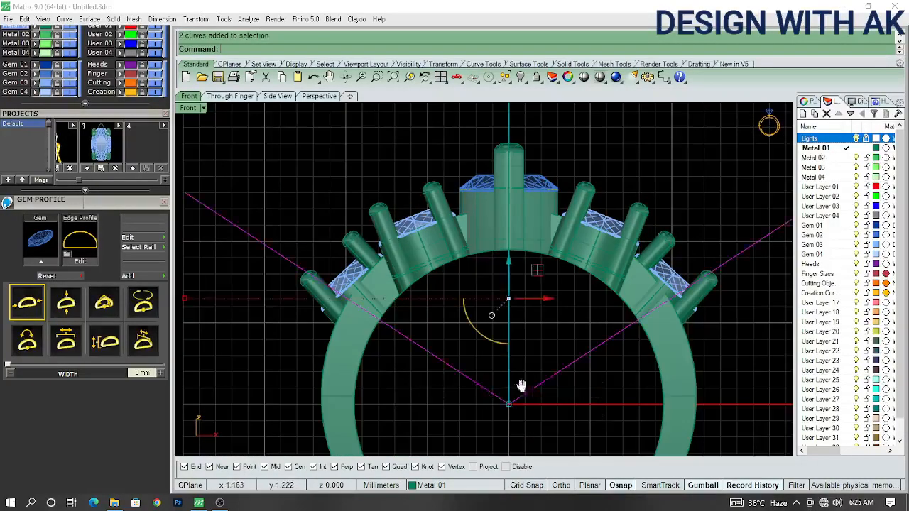
# - Loft the two guide lines into a triangular surface
pyautogui.moveTo(528, 386); pyautogui.dragTo(470, 393, button='right')
pyautogui.write('oft')
pyautogui.press('Return')
# - Extrude the triangular surface in the right view into a solid wedge reaching past the ring band's width
pyautogui.hotkey('ctrl', 'F3')
pyautogui.hotkey('ctrl', 'shift', 'e')
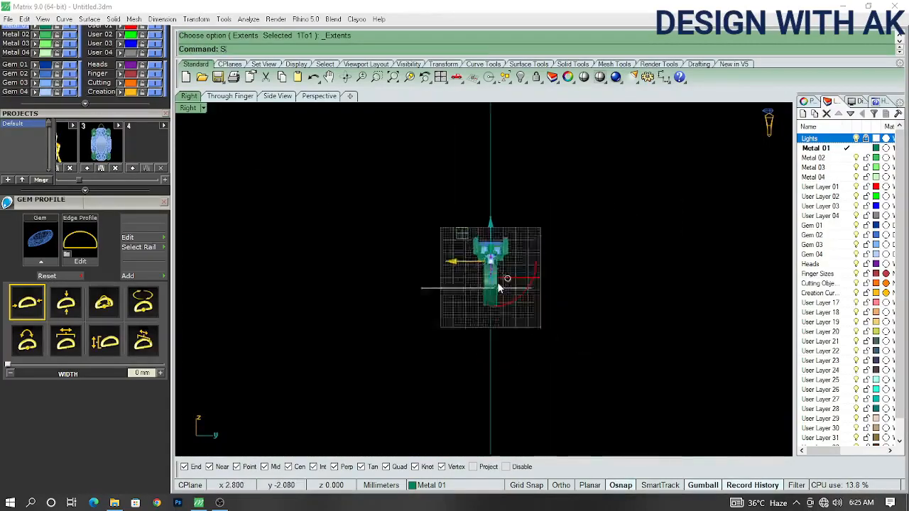
pyautogui.scroll(5, 522, 271)
pyautogui.write('SEs')
pyautogui.press('Return')
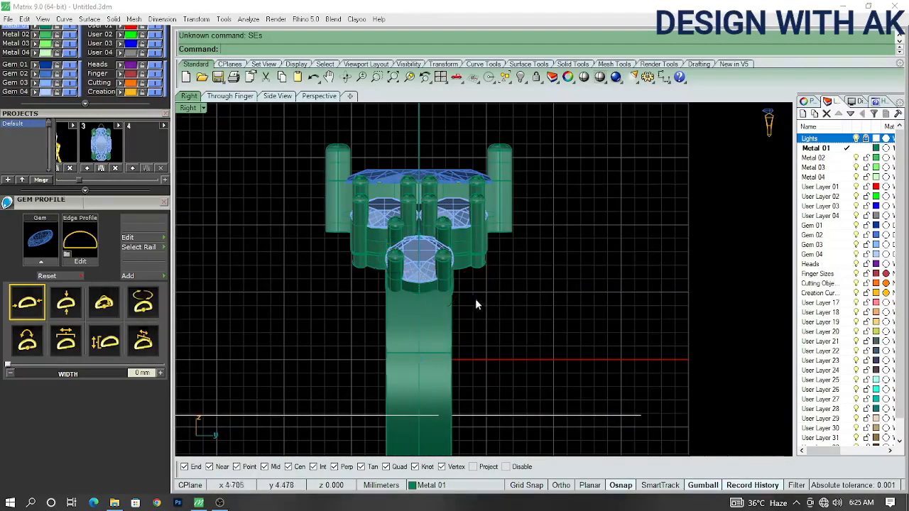
pyautogui.scroll(10, 479, 298)
pyautogui.click(465, 314)
pyautogui.hotkey('ctrl', 'F3')
pyautogui.scroll(-4, 468, 313)
pyautogui.moveTo(474, 312)
pyautogui.mouseDown(button='right')
pyautogui.moveTo(485, 311)
pyautogui.moveTo(465, 306)
pyautogui.mouseUp(button='right')
pyautogui.write('Es')
pyautogui.press('Return')
pyautogui.click(551, 299)
# - Cut the upper part of the ring band away with the triangular wedge using Boolean Difference and delete the leftover solid
pyautogui.hotkey('ctrl', 'F2')
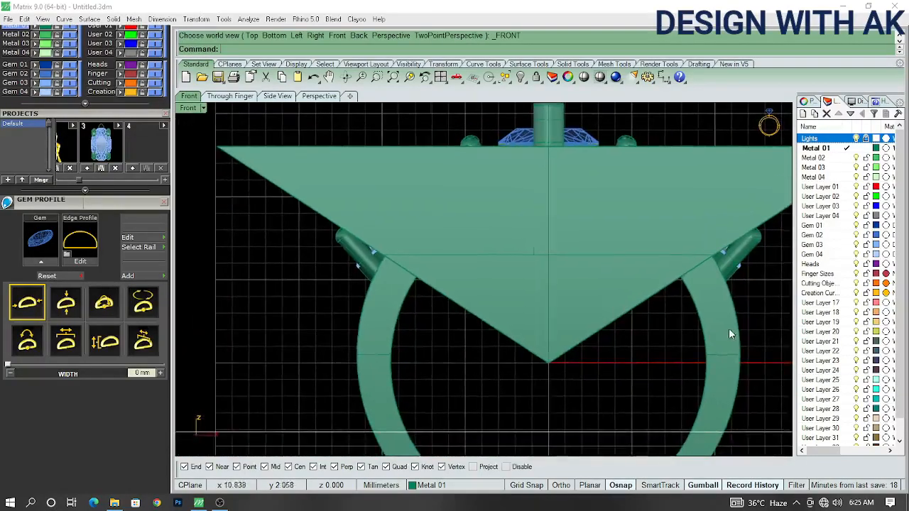
pyautogui.click(657, 325)
pyautogui.write('Ed')
pyautogui.press('Return')
pyautogui.press('Escape')
pyautogui.click(466, 288)
pyautogui.press('Return')
pyautogui.press('Escape')
pyautogui.click(615, 333)
pyautogui.press('Return')
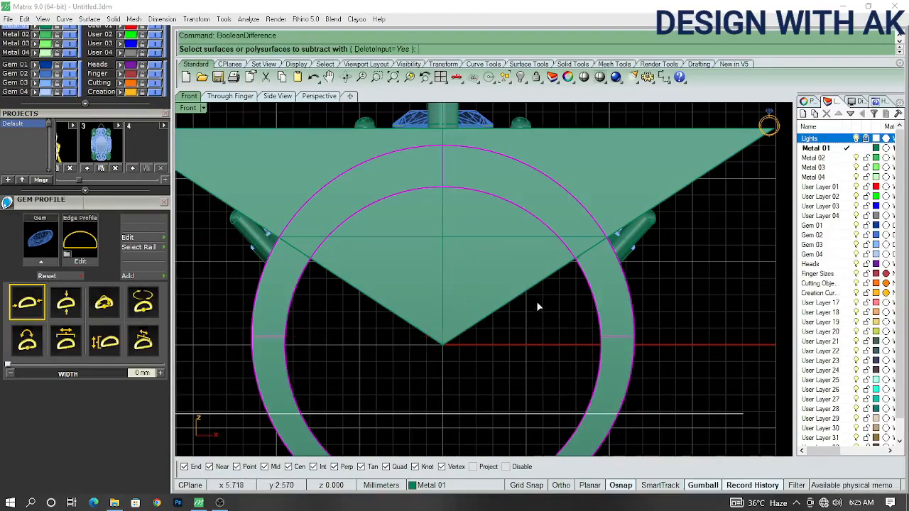
pyautogui.click(616, 312)
pyautogui.press('Return')
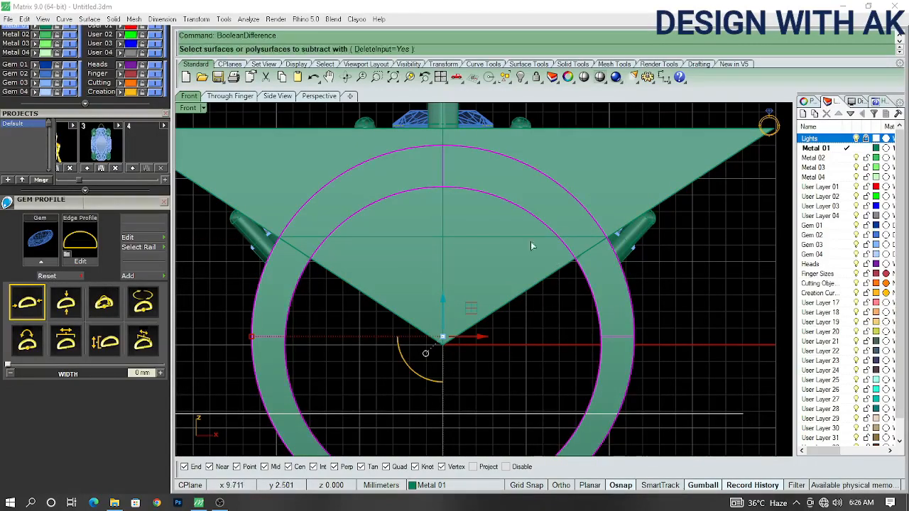
pyautogui.keyDown('ctrl'); pyautogui.keyDown('shift'); pyautogui.moveTo(605, 289); pyautogui.dragTo(590, 301, button='right'); pyautogui.keyUp('shift'); pyautogui.keyUp('ctrl')
pyautogui.click(509, 321)
pyautogui.press('Delete')
# - Select the outline curve around the outer left round gem and scale it slightly smaller in the top view
pyautogui.scroll(5, 471, 309)
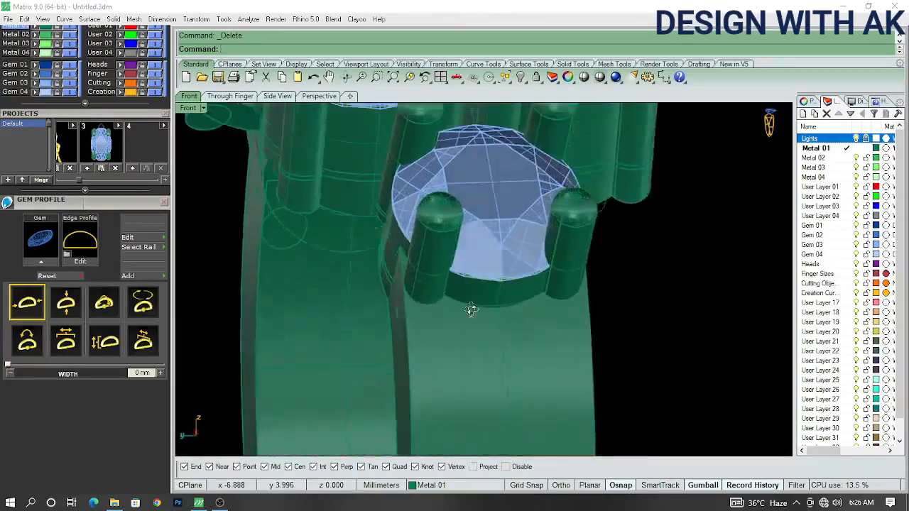
pyautogui.click(446, 341)
pyautogui.press('Return')
pyautogui.press('F6')
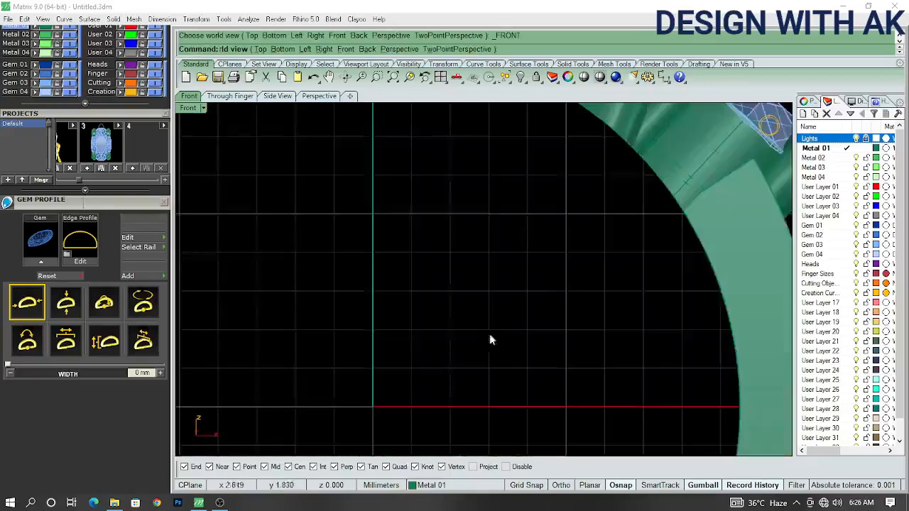
pyautogui.hotkey('ctrl', 'e')
pyautogui.press('Escape')
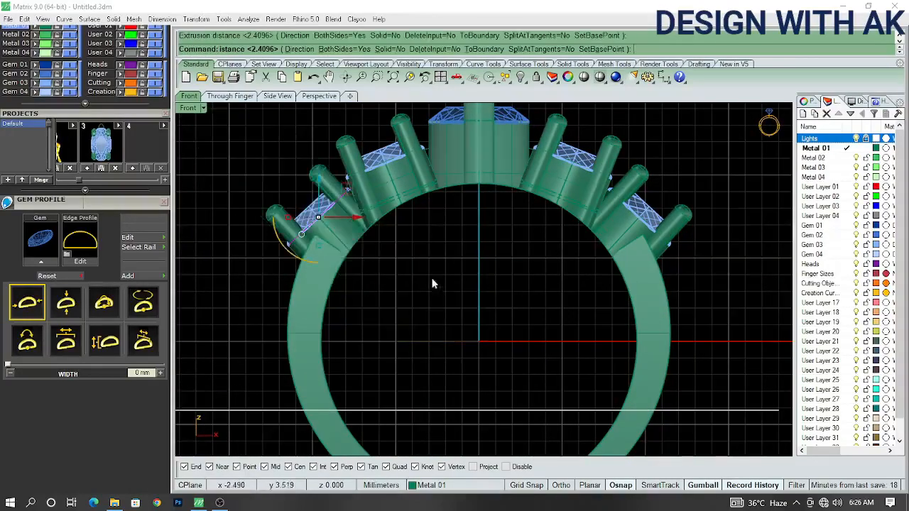
pyautogui.press('F5')
pyautogui.scroll(5, 378, 270)
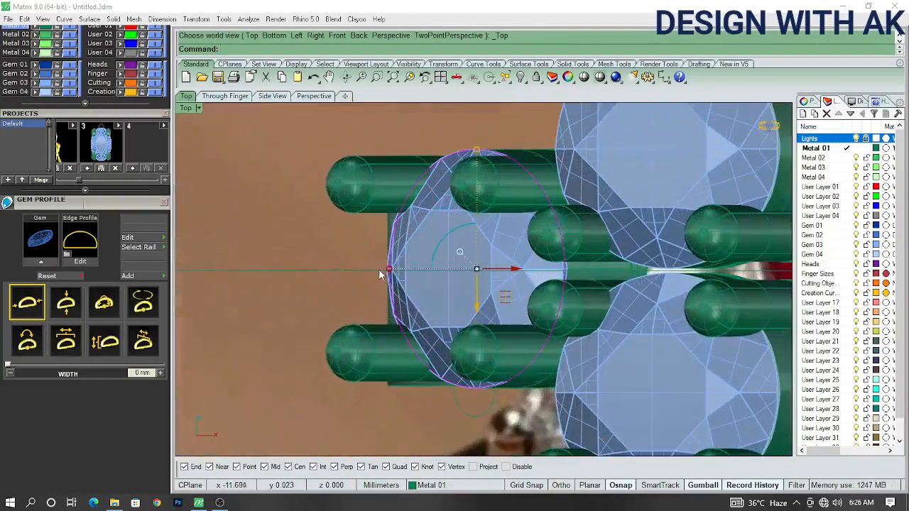
pyautogui.click(387, 273)
pyautogui.scroll(-4, 457, 285)
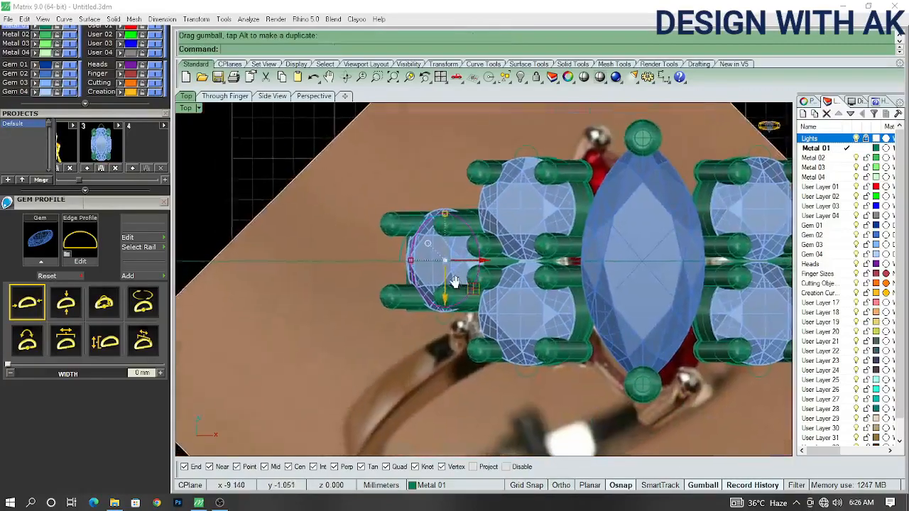
# - Extrude the reduced gem outline to both sides in the front view so it runs well through the setting and band
pyautogui.press('F6')
pyautogui.scroll(-5, 462, 287)
pyautogui.rightClick(434, 273)
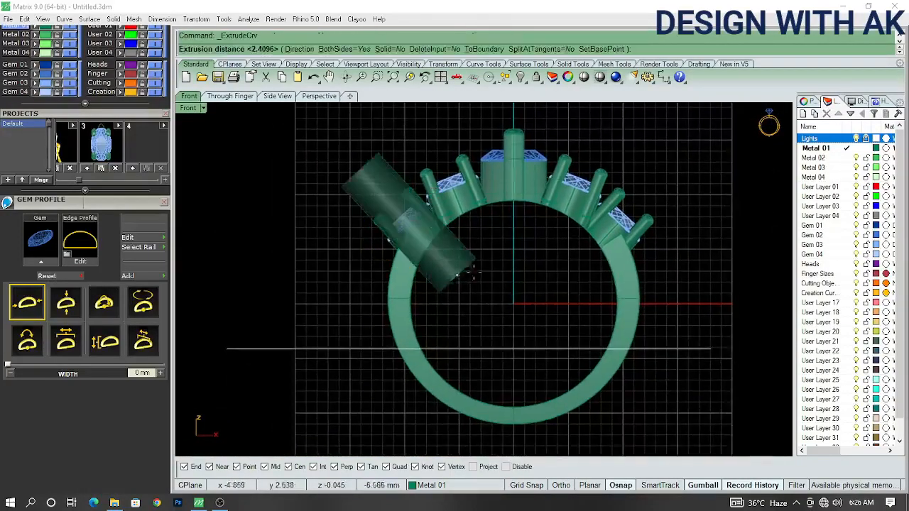
pyautogui.click(502, 299)
pyautogui.moveTo(524, 300)
pyautogui.mouseDown(button='right')
pyautogui.moveTo(457, 299)
pyautogui.moveTo(475, 290)
pyautogui.moveTo(527, 313)
pyautogui.moveTo(521, 299)
pyautogui.mouseUp(button='right')
pyautogui.click(475, 290)
pyautogui.press('F6')
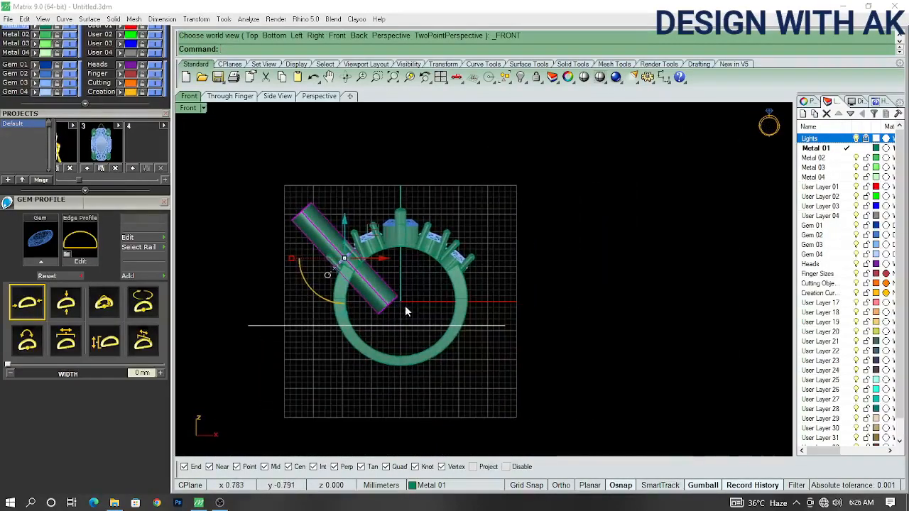
# - Mirror the extruded gem-outline cylinder across the vertical axis in the front view, keeping the original
pyautogui.write('mirror')
pyautogui.press('Return')
pyautogui.write('0')
pyautogui.press('Return')
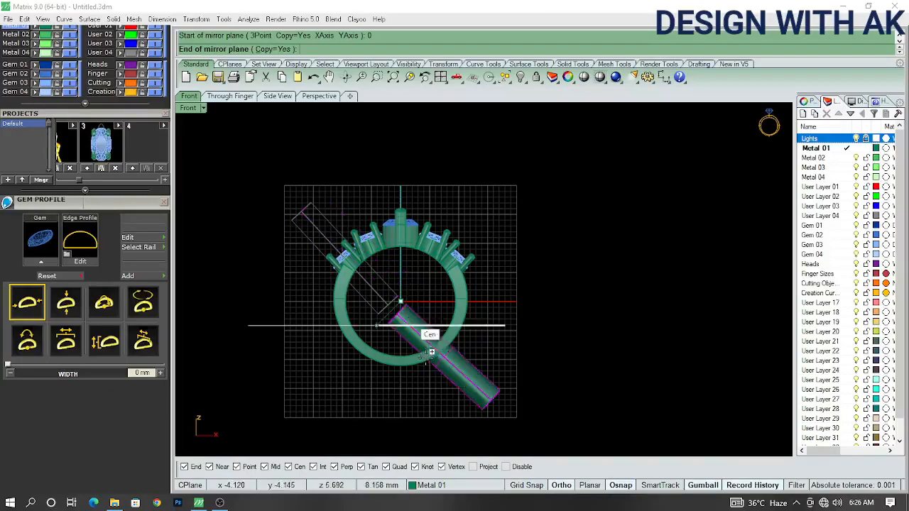
pyautogui.click(416, 375)
pyautogui.scroll(4, 431, 323)
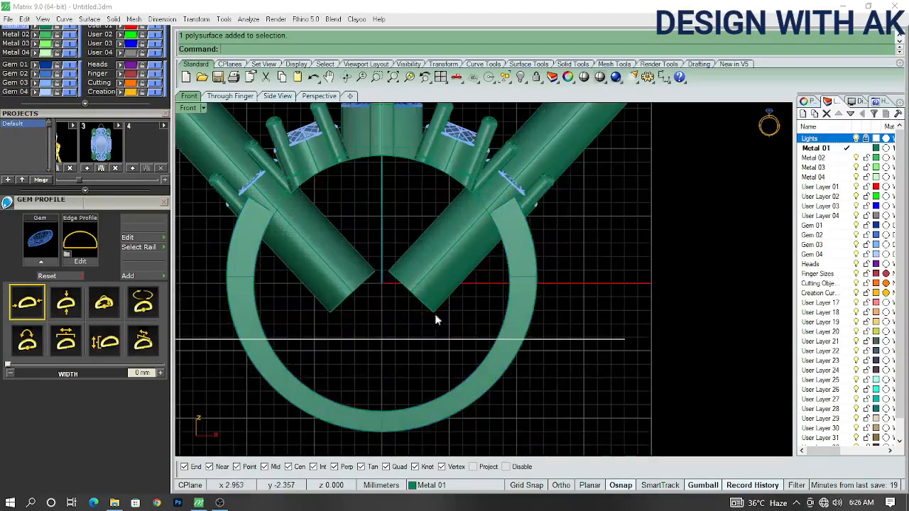
# - Subtract both gem-outline cylinders from the ring band with Boolean Difference and inspect the cut ends under the outer settings
pyautogui.click(508, 318)
pyautogui.write('d')
pyautogui.press('Return')
pyautogui.moveTo(487, 286); pyautogui.dragTo(330, 274)
pyautogui.press('Return')
pyautogui.keyDown('ctrl'); pyautogui.keyDown('shift'); pyautogui.moveTo(335, 280); pyautogui.dragTo(450, 308, button='right'); pyautogui.keyUp('shift'); pyautogui.keyUp('ctrl')
pyautogui.scroll(5, 398, 320)
pyautogui.keyDown('ctrl'); pyautogui.keyDown('shift'); pyautogui.moveTo(415, 341); pyautogui.dragTo(603, 240, button='right'); pyautogui.keyUp('shift'); pyautogui.keyUp('ctrl')
pyautogui.scroll(-6, 449, 325)
pyautogui.scroll(6, 573, 203)
pyautogui.keyDown('ctrl'); pyautogui.keyDown('shift'); pyautogui.moveTo(572, 204); pyautogui.dragTo(489, 249, button='right'); pyautogui.keyUp('shift'); pyautogui.keyUp('ctrl')
pyautogui.scroll(6, 476, 235)
# - Set up cage editing on the ring band in the right view, with Global as the region to edit
pyautogui.click(475, 235)
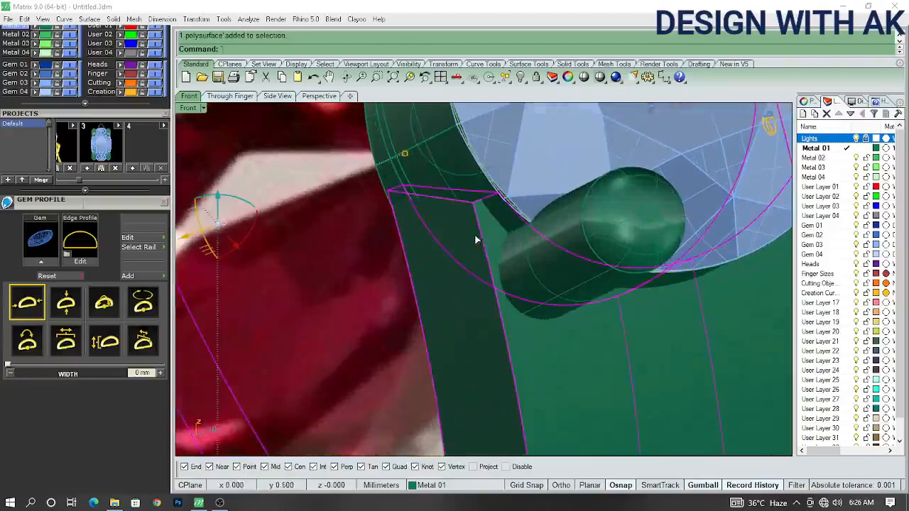
pyautogui.scroll(-6, 526, 273)
pyautogui.keyDown('ctrl'); pyautogui.keyDown('shift'); pyautogui.moveTo(586, 309); pyautogui.dragTo(650, 329, button='right'); pyautogui.keyUp('shift'); pyautogui.keyUp('ctrl')
pyautogui.write('r')
pyautogui.press('Return')
pyautogui.write('t')
pyautogui.press('Return')
pyautogui.moveTo(589, 314); pyautogui.dragTo(547, 343, button='right')
pyautogui.write('r')
pyautogui.press('Return')
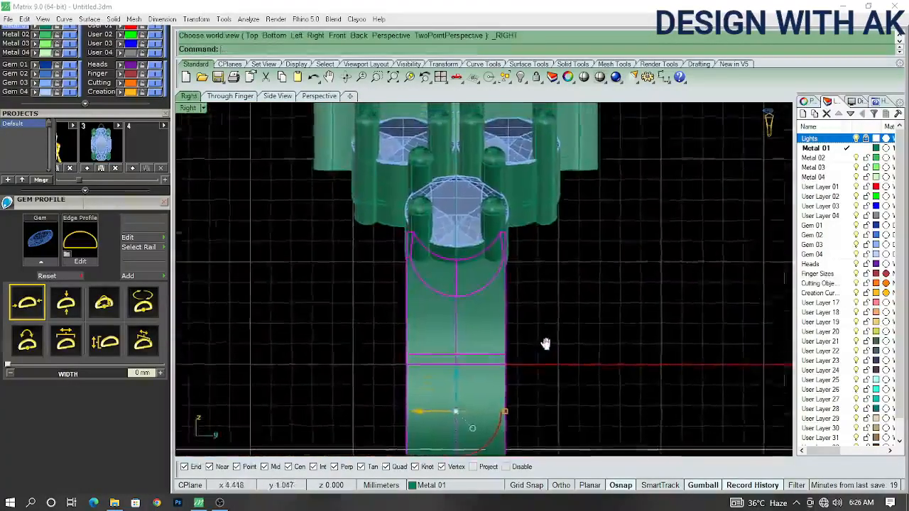
pyautogui.scroll(4, 458, 251)
pyautogui.moveTo(457, 253); pyautogui.dragTo(435, 293, button='right')
pyautogui.press('Return')
pyautogui.press('Return')
pyautogui.press('Return')
pyautogui.scroll(8, 367, 253)
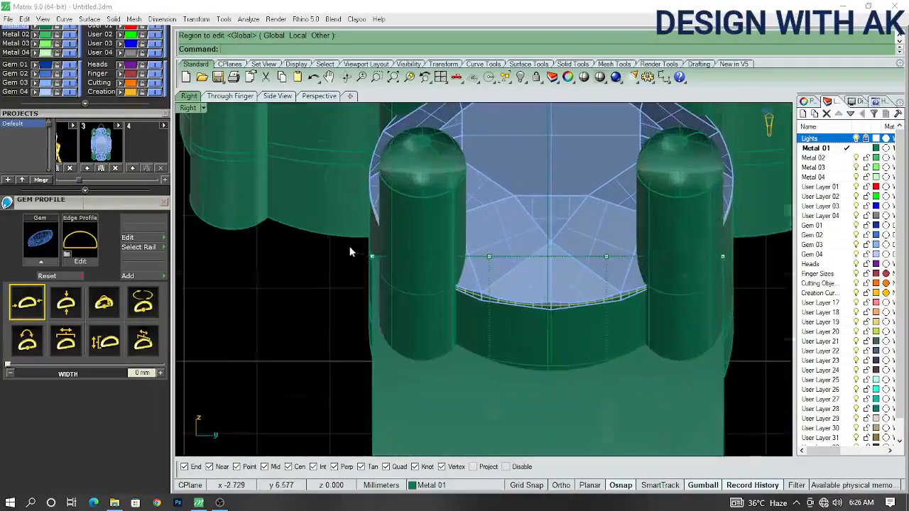
# - Select the upper side cage points to check the ring band's width against the outer setting, and delete the edit cage
pyautogui.moveTo(377, 262); pyautogui.dragTo(380, 264)
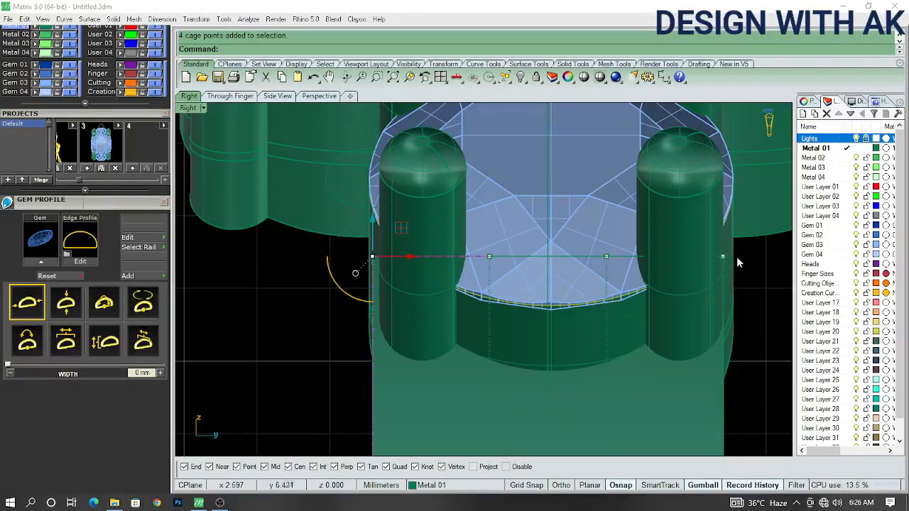
pyautogui.scroll(6, 736, 257)
pyautogui.scroll(-6, 725, 259)
pyautogui.moveTo(762, 316); pyautogui.dragTo(684, 321, button='right')
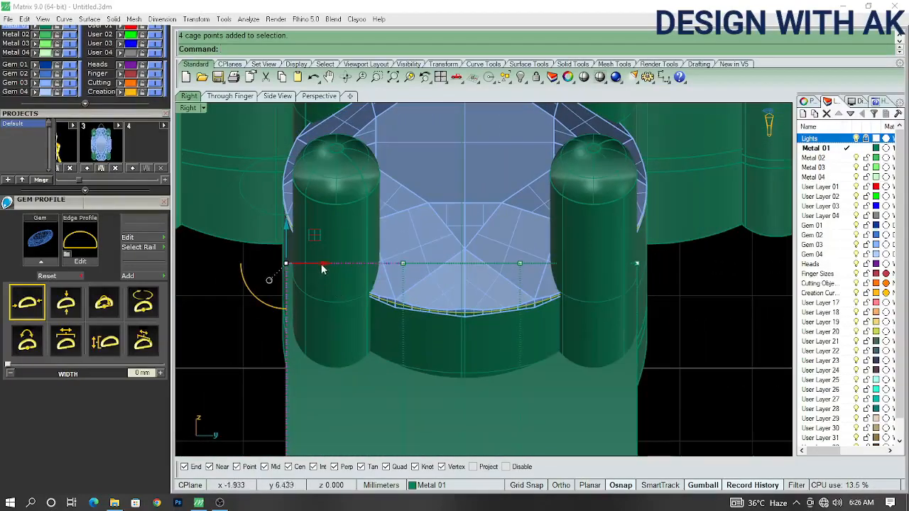
pyautogui.keyDown('ctrl'); pyautogui.keyDown('shift'); pyautogui.moveTo(321, 298); pyautogui.dragTo(558, 331, button='right'); pyautogui.keyUp('shift'); pyautogui.keyUp('ctrl')
pyautogui.scroll(-6, 483, 301)
pyautogui.scroll(-7, 558, 331)
pyautogui.press('Escape')
pyautogui.scroll(6, 574, 410)
pyautogui.moveTo(575, 416); pyautogui.dragTo(552, 446)
pyautogui.press('Delete')
# - Duplicate the ring band's inner side edge segments and join them into one open curve
pyautogui.keyDown('ctrl'); pyautogui.keyDown('shift'); pyautogui.moveTo(540, 355); pyautogui.dragTo(554, 278, button='right'); pyautogui.keyUp('shift'); pyautogui.keyUp('ctrl')
pyautogui.scroll(5, 554, 278)
pyautogui.write('FE')
pyautogui.press('Escape')
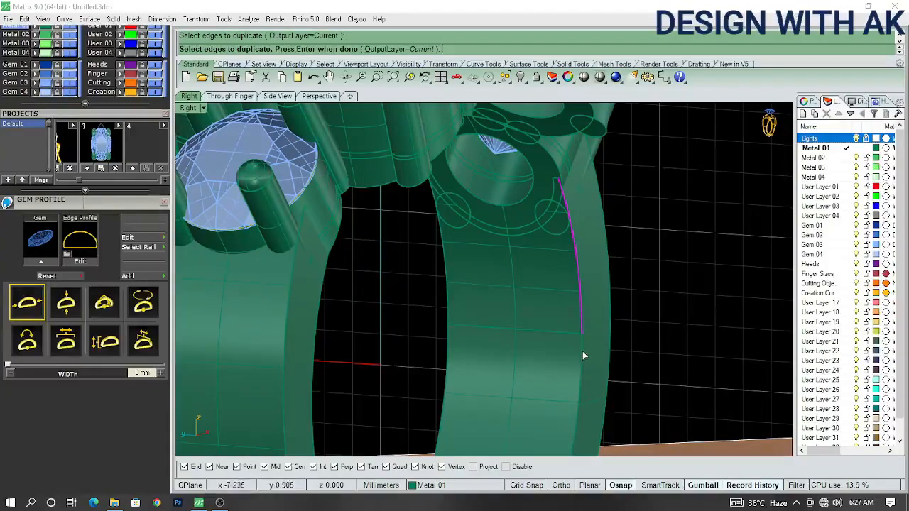
pyautogui.click(582, 353)
pyautogui.scroll(-5, 583, 351)
pyautogui.keyDown('ctrl'); pyautogui.keyDown('shift'); pyautogui.moveTo(565, 280); pyautogui.dragTo(376, 331, button='right'); pyautogui.keyUp('shift'); pyautogui.keyUp('ctrl')
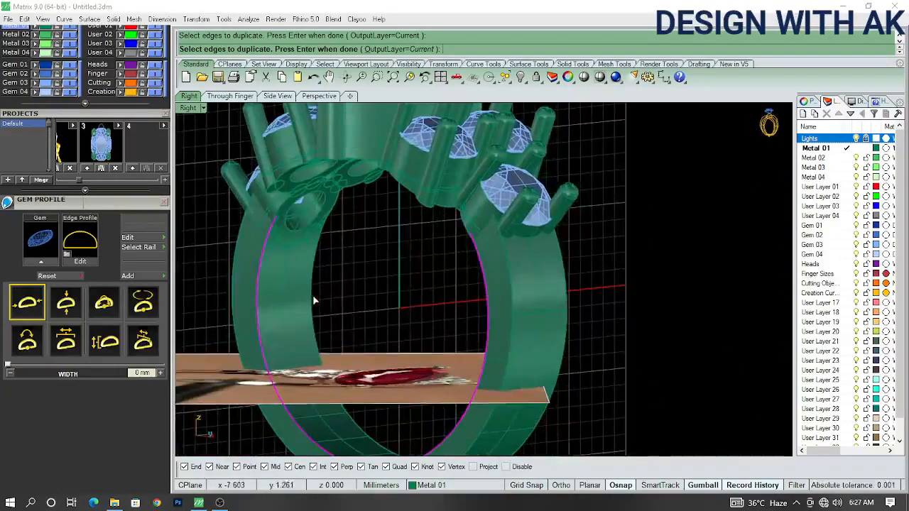
pyautogui.moveTo(312, 294)
pyautogui.keyDown('ctrl'); pyautogui.keyDown('shift'); pyautogui.mouseDown(button='right')
pyautogui.moveTo(419, 330)
pyautogui.moveTo(346, 344)
pyautogui.moveTo(303, 296)
pyautogui.mouseUp(button='right'); pyautogui.keyUp('shift'); pyautogui.keyUp('ctrl')
pyautogui.press('Return')
pyautogui.scroll(4, 326, 287)
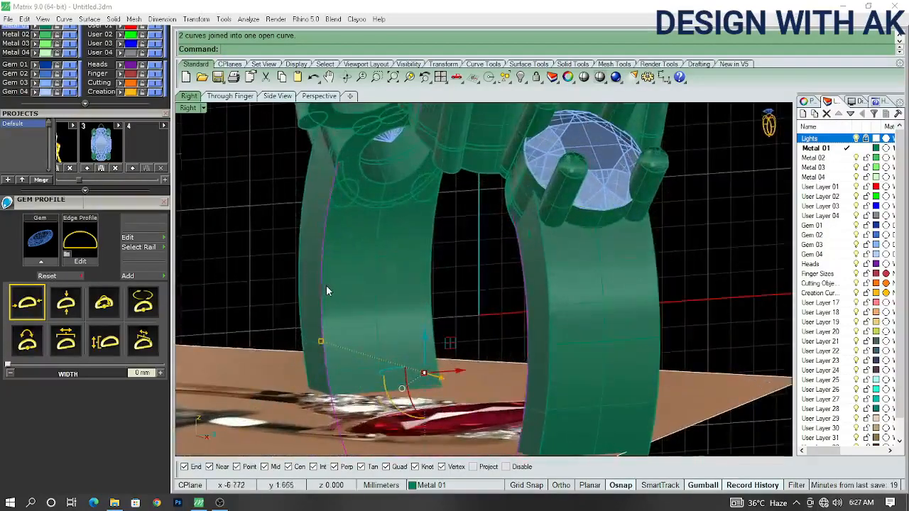
# - Offset the joined edge curve 0.8 mm inward on the longer inner face of the ring band
pyautogui.write('os')
pyautogui.press('Return')
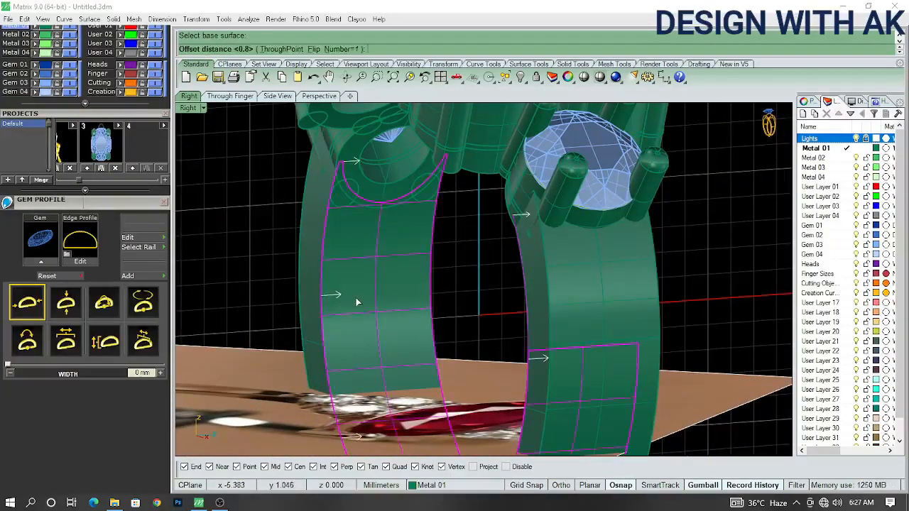
pyautogui.click(358, 302)
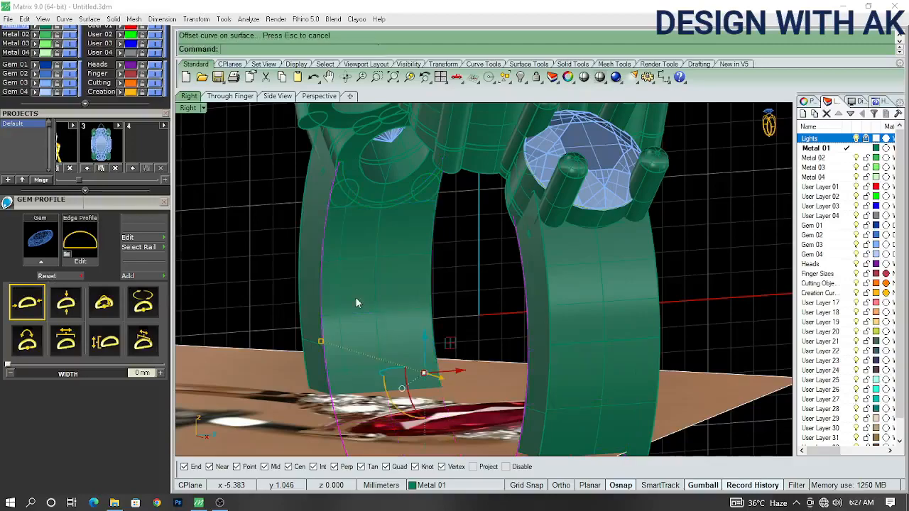
pyautogui.click(340, 278)
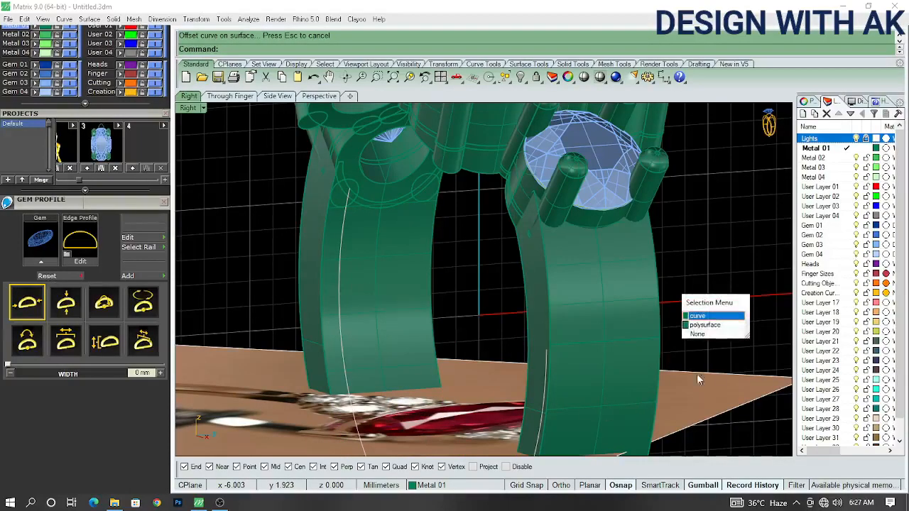
pyautogui.click(717, 319)
pyautogui.scroll(-5, 490, 369)
pyautogui.moveTo(483, 380); pyautogui.dragTo(625, 408, button='right')
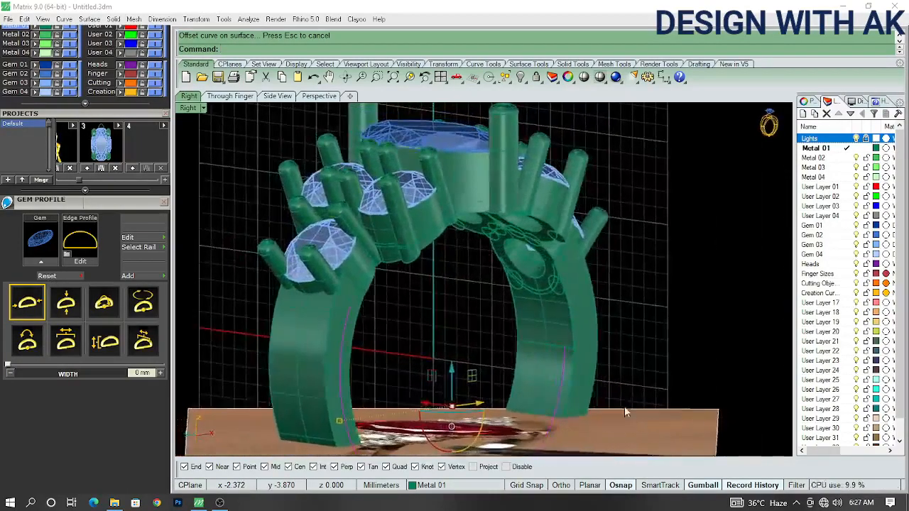
# - Offset the same edge curve 0.8 mm on the remaining inner face and join both offset curves into one
pyautogui.scroll(6, 574, 376)
pyautogui.scroll(1, 575, 355)
pyautogui.click(545, 259)
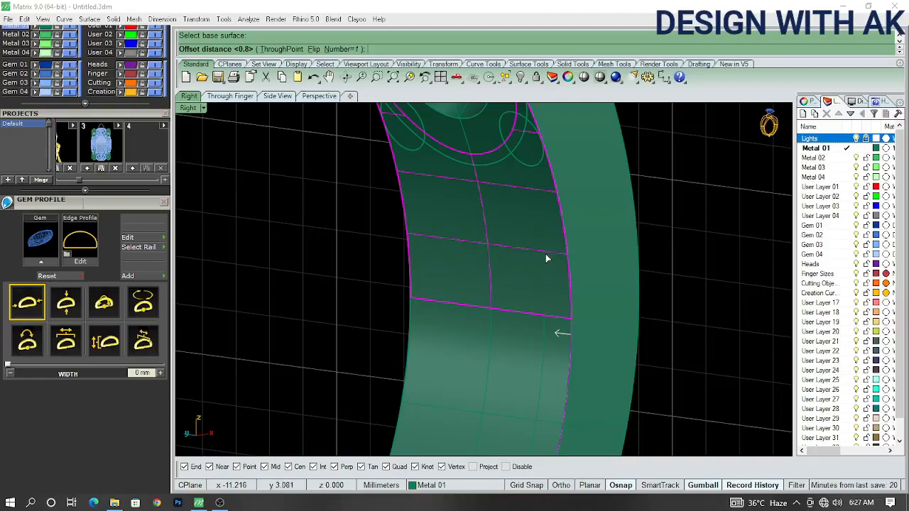
pyautogui.press('Return')
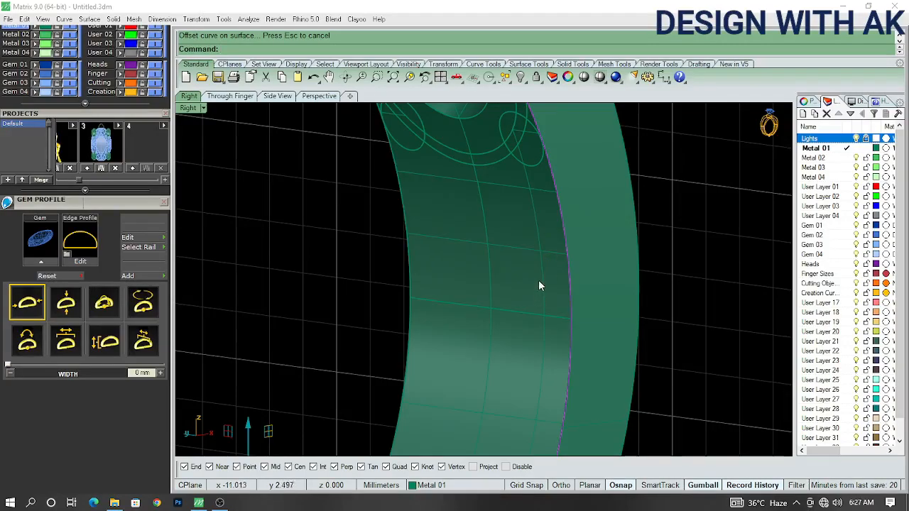
pyautogui.click(540, 281)
pyautogui.click(545, 285)
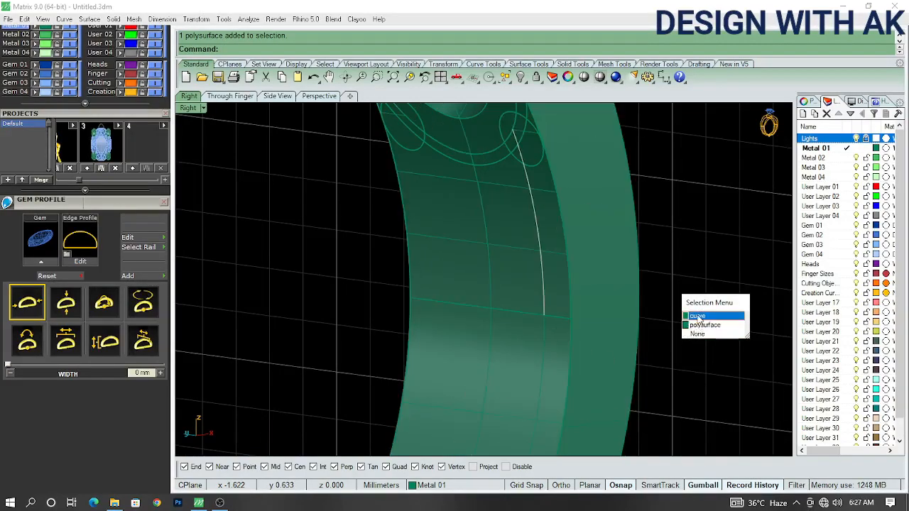
pyautogui.click(759, 314)
pyautogui.keyDown('shift'); pyautogui.click(546, 335); pyautogui.keyUp('shift')
pyautogui.click(701, 316)
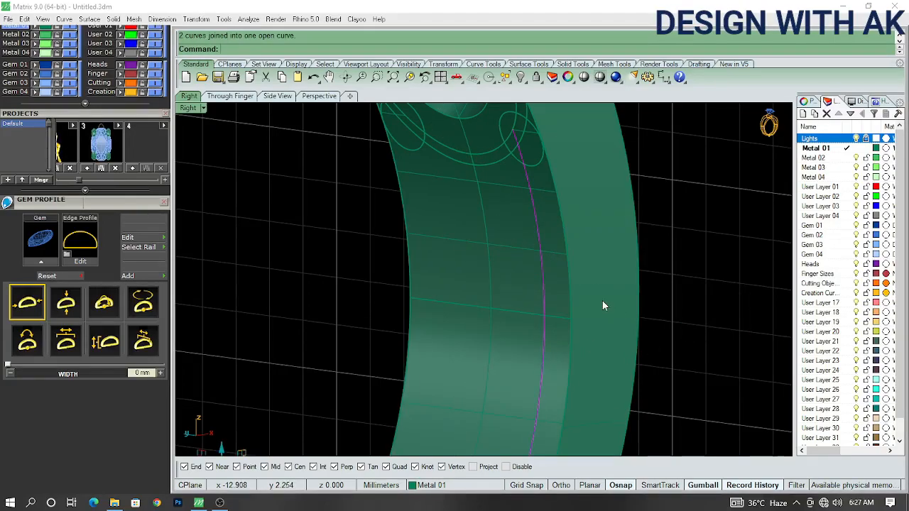
# - Mirror the joined offset curve across the vertical axis through the origin in the right view, keeping the original
pyautogui.scroll(4, 543, 351)
pyautogui.scroll(-5, 542, 348)
pyautogui.moveTo(596, 354); pyautogui.dragTo(539, 370, button='right')
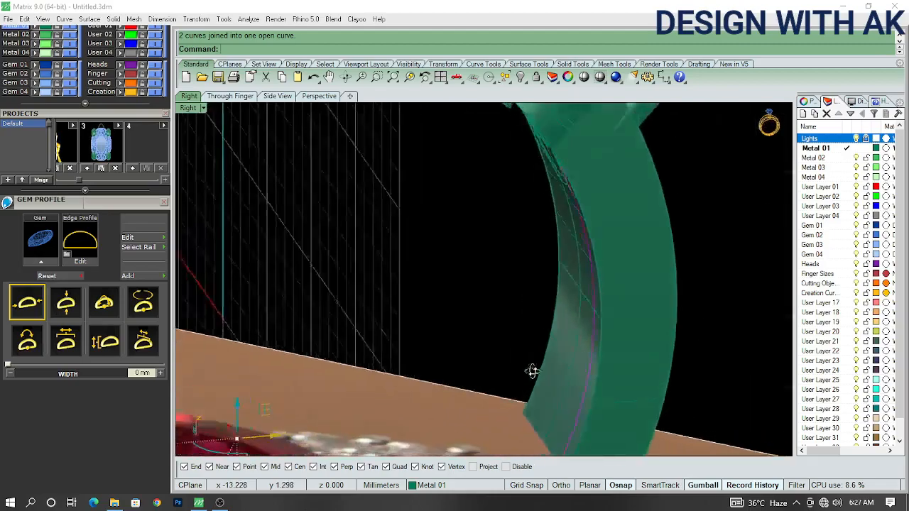
pyautogui.hotkey('ctrl', 'F3')
pyautogui.scroll(-5, 497, 349)
pyautogui.write('rror')
pyautogui.press('Return')
pyautogui.click(495, 339)
pyautogui.scroll(-5, 518, 355)
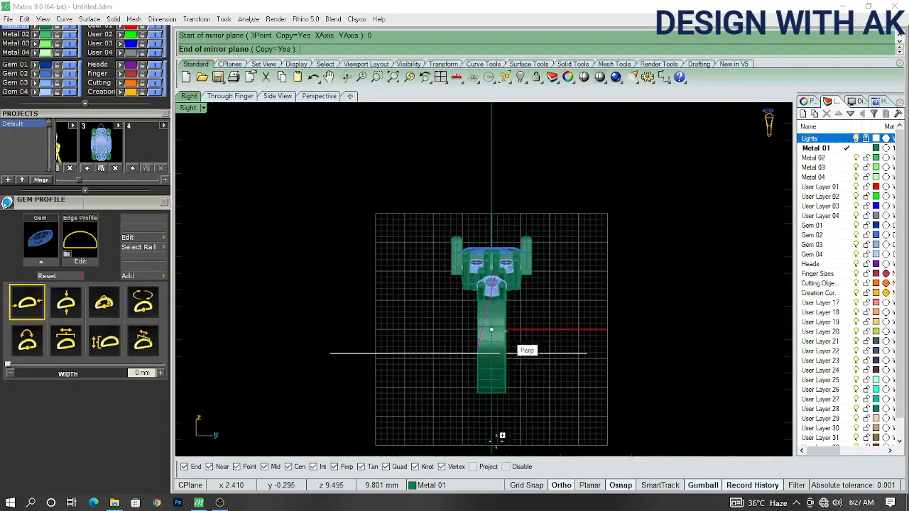
pyautogui.click(543, 428)
pyautogui.moveTo(544, 428); pyautogui.dragTo(550, 323, button='right')
# - Duplicate the curved edge of the band's inner face where it was cut beneath the outer setting
pyautogui.scroll(5, 501, 335)
pyautogui.scroll(5, 526, 305)
pyautogui.moveTo(497, 284); pyautogui.dragTo(381, 234, button='right')
pyautogui.click(381, 235)
pyautogui.scroll(4, 397, 248)
pyautogui.scroll(-4, 426, 282)
pyautogui.press('Escape')
pyautogui.moveTo(420, 280); pyautogui.dragTo(416, 242, button='right')
pyautogui.scroll(2, 397, 257)
pyautogui.write('de')
pyautogui.press('Return')
pyautogui.click(385, 275)
pyautogui.scroll(-5, 391, 285)
pyautogui.press('Return')
pyautogui.scroll(4, 397, 290)
# - Offset the duplicated arc on the band's inner face with the direction flipped away from the gem hole
pyautogui.write('oc')
pyautogui.press('Return')
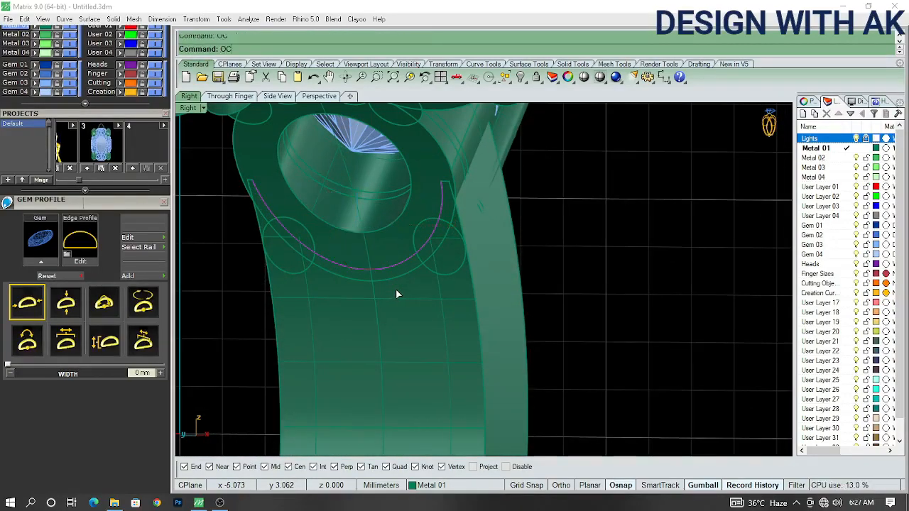
pyautogui.click(396, 290)
pyautogui.write('f')
pyautogui.press('Return')
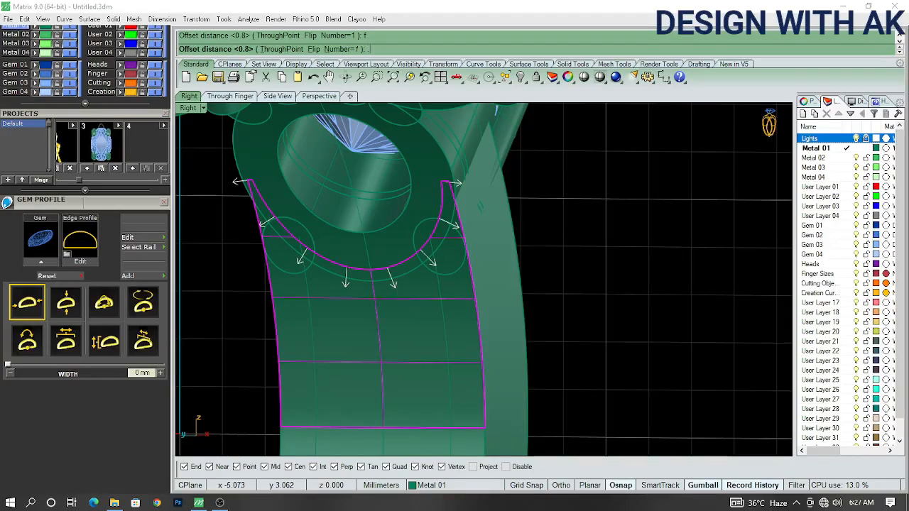
pyautogui.press('Return')
pyautogui.scroll(-4, 412, 259)
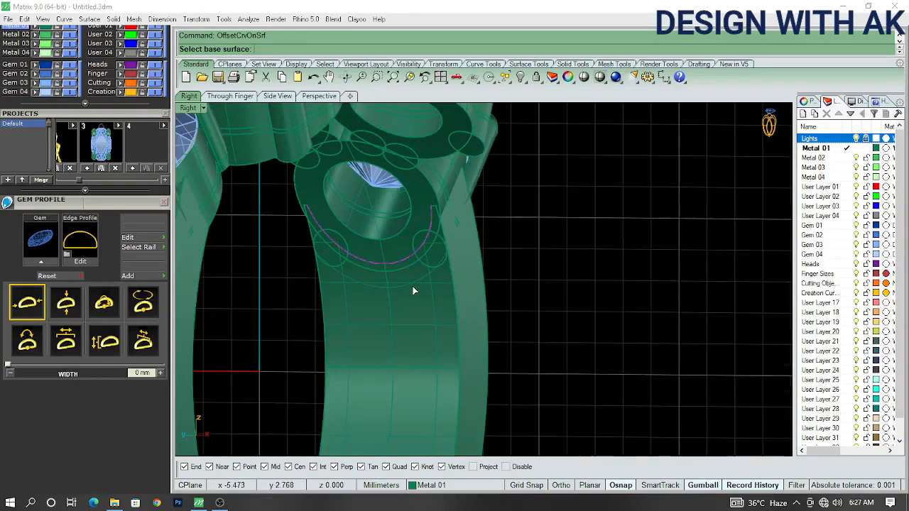
pyautogui.click(414, 288)
pyautogui.press('Escape')
# - Mirror the offset arc across the vertical axis through the origin in the front view, keeping the original
pyautogui.click(422, 279)
pyautogui.click(422, 279)
pyautogui.press('F3')
pyautogui.moveTo(438, 279); pyautogui.dragTo(434, 294, button='right')
pyautogui.write('F')
pyautogui.press('Return')
pyautogui.scroll(-6, 434, 299)
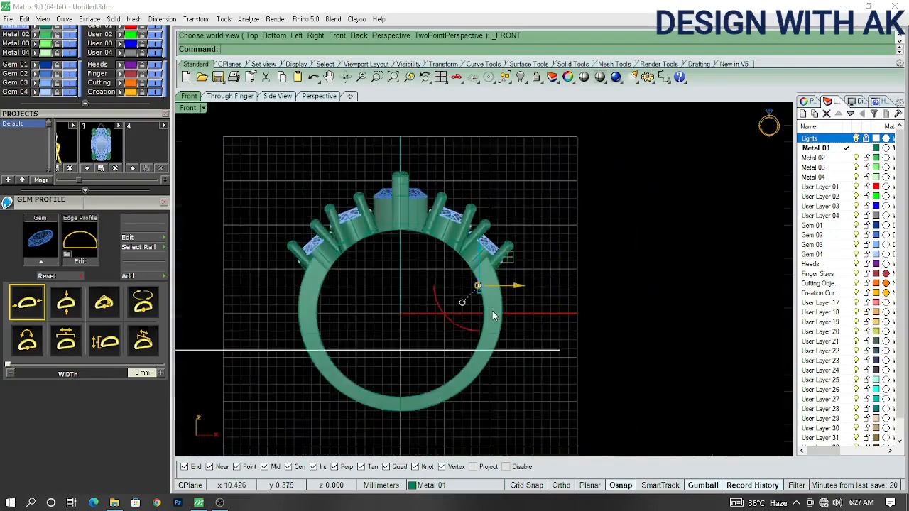
pyautogui.moveTo(493, 311); pyautogui.dragTo(445, 323, button='right')
pyautogui.write('MI')
pyautogui.press('Return')
pyautogui.write('0')
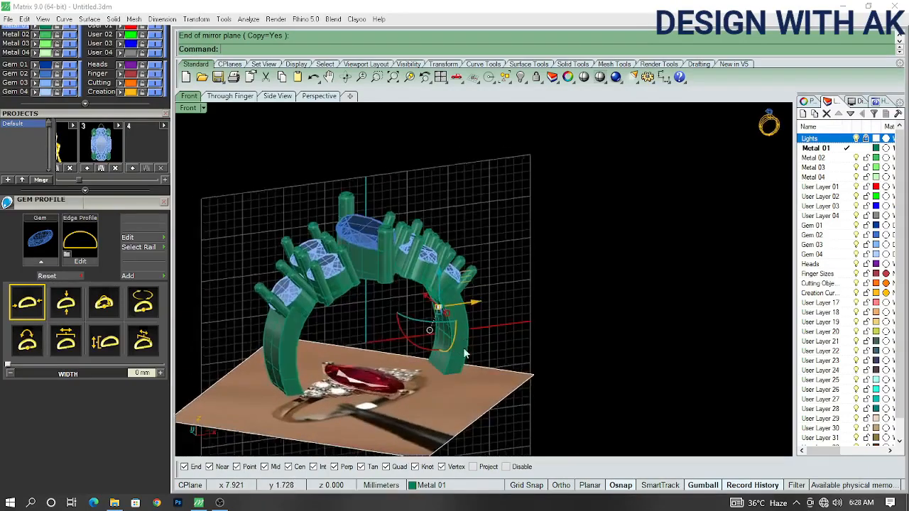
# - Try hiding the ring band to expose the construction curves, and undo the hiding
pyautogui.click(462, 348)
pyautogui.write('H')
pyautogui.press('Return')
pyautogui.keyDown('ctrl'); pyautogui.keyDown('shift'); pyautogui.moveTo(461, 340); pyautogui.dragTo(476, 267, button='right'); pyautogui.keyUp('shift'); pyautogui.keyUp('ctrl')
pyautogui.scroll(5, 449, 269)
pyautogui.hotkey('ctrl', 'z')
# - Isolate the two offset side curves and the two mirrored arcs by hiding all other objects
pyautogui.click(476, 267)
pyautogui.click(699, 316)
pyautogui.keyDown('shift'); pyautogui.click(367, 266); pyautogui.keyUp('shift')
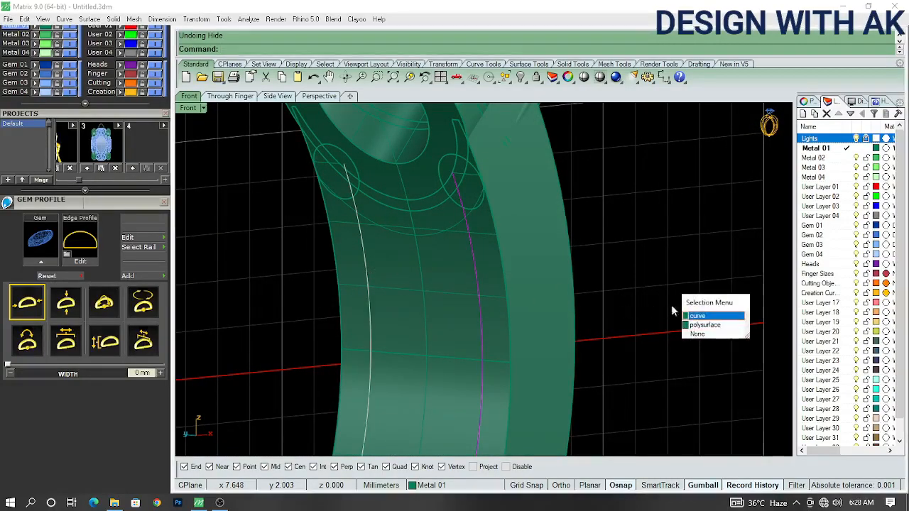
pyautogui.click(699, 316)
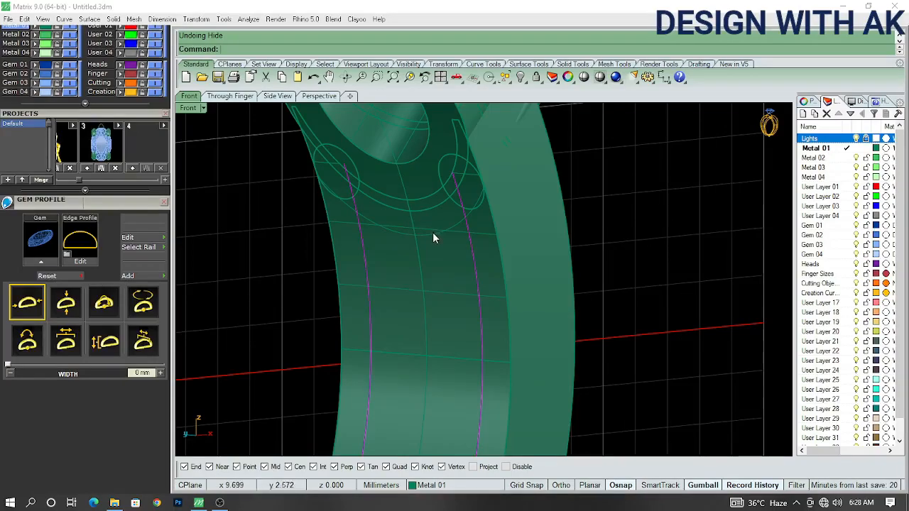
pyautogui.keyDown('shift'); pyautogui.click(432, 232); pyautogui.keyUp('shift')
pyautogui.click(687, 317)
pyautogui.scroll(-5, 568, 265)
pyautogui.moveTo(568, 265); pyautogui.dragTo(328, 284, button='right')
pyautogui.scroll(-5, 298, 243)
pyautogui.scroll(9, 299, 202)
pyautogui.scroll(6, 299, 202)
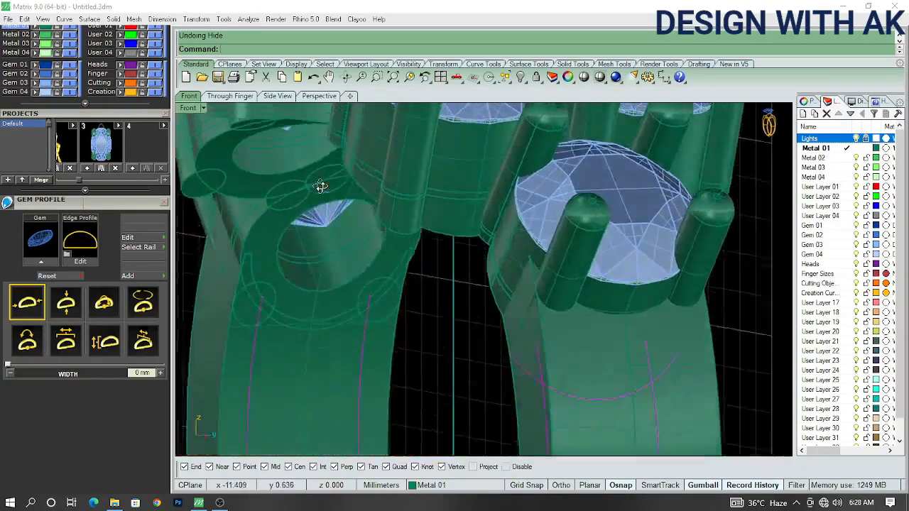
pyautogui.scroll(-3, 318, 377)
pyautogui.click(315, 429)
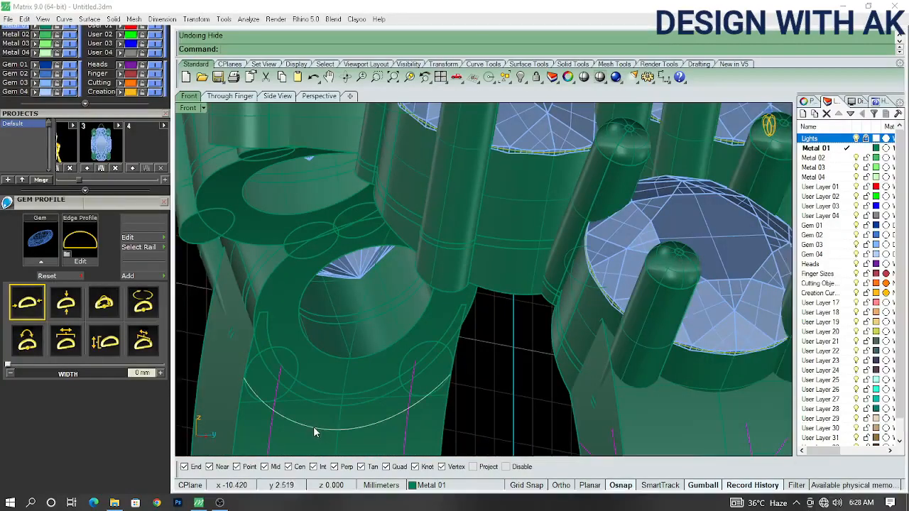
pyautogui.click(687, 315)
pyautogui.scroll(-8, 438, 372)
pyautogui.moveTo(438, 371)
pyautogui.mouseDown(button='right')
pyautogui.moveTo(497, 410)
pyautogui.moveTo(521, 405)
pyautogui.moveTo(554, 339)
pyautogui.moveTo(560, 359)
pyautogui.moveTo(438, 355)
pyautogui.mouseUp(button='right')
pyautogui.hotkey('ctrl', 'F2')
pyautogui.write('i')
pyautogui.press('Return')
pyautogui.scroll(8, 509, 361)
# - Trim the overhanging ends where the side curves and arcs cross in the right view
pyautogui.hotkey('ctrl', 'F3')
pyautogui.scroll(-7, 483, 353)
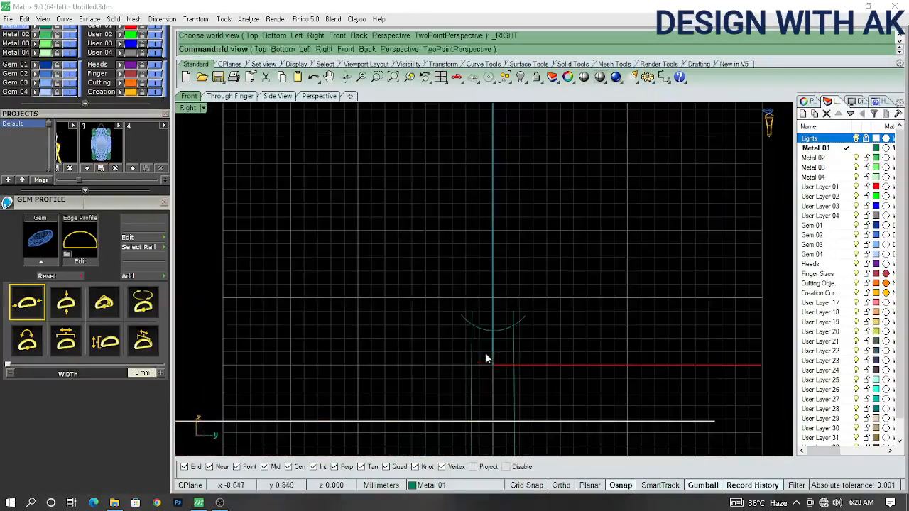
pyautogui.moveTo(616, 356); pyautogui.dragTo(365, 274)
pyautogui.scroll(6, 507, 333)
pyautogui.write('Trim')
pyautogui.press('Return')
pyautogui.scroll(3, 568, 313)
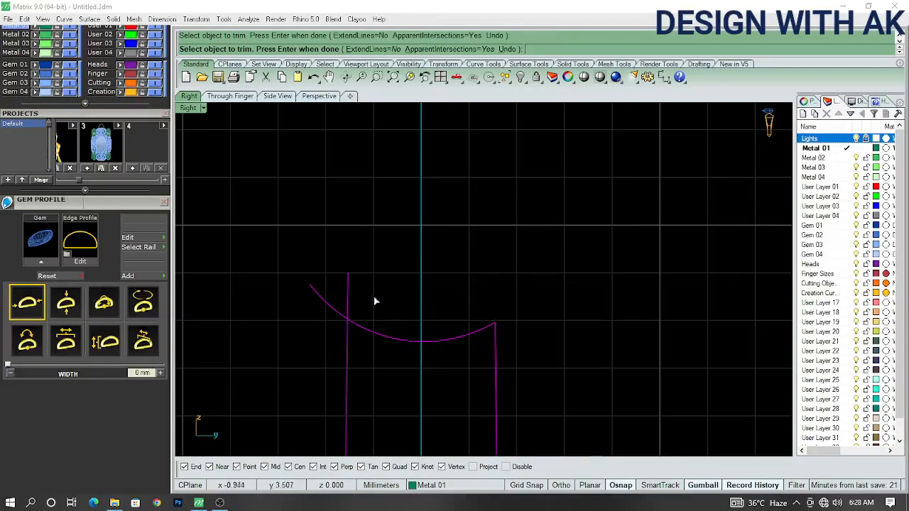
pyautogui.moveTo(329, 277); pyautogui.dragTo(309, 309)
pyautogui.scroll(-8, 374, 293)
pyautogui.moveTo(407, 327); pyautogui.dragTo(483, 260, button='right')
pyautogui.press('Return')
# - Try to build a network surface from all the trimmed boundary curves
pyautogui.keyDown('ctrl'); pyautogui.keyDown('shift'); pyautogui.moveTo(432, 287); pyautogui.dragTo(545, 292, button='right'); pyautogui.keyUp('shift'); pyautogui.keyUp('ctrl')
pyautogui.click(604, 345)
pyautogui.scroll(-4, 604, 345)
pyautogui.write('S')
pyautogui.scroll(2, 545, 297)
pyautogui.click(567, 312)
pyautogui.press('Escape')
pyautogui.scroll(-3, 579, 293)
pyautogui.moveTo(327, 197); pyautogui.dragTo(704, 379)
pyautogui.press('Return')
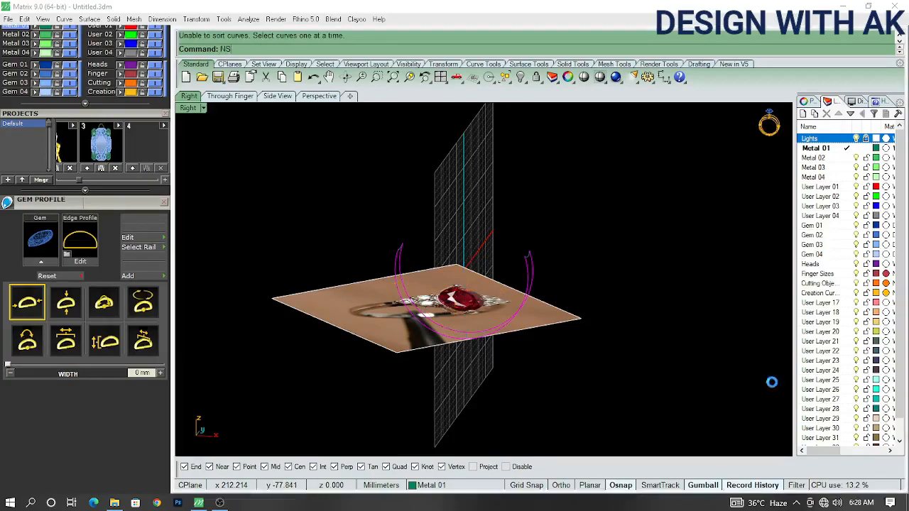
pyautogui.scroll(4, 516, 279)
pyautogui.moveTo(516, 279); pyautogui.dragTo(434, 313, button='right')
pyautogui.press('Escape')
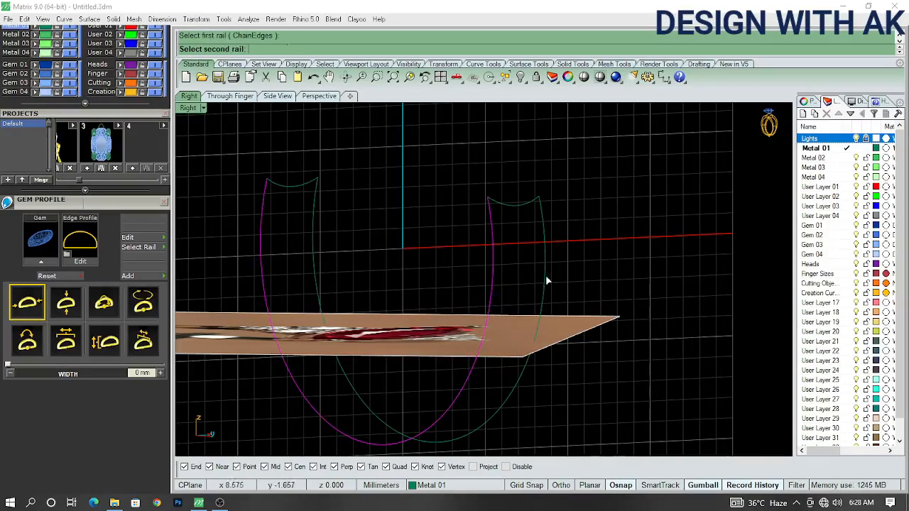
# - Sweep a surface along the two side curves as rails, using the two end arcs as cross sections
pyautogui.click(517, 203)
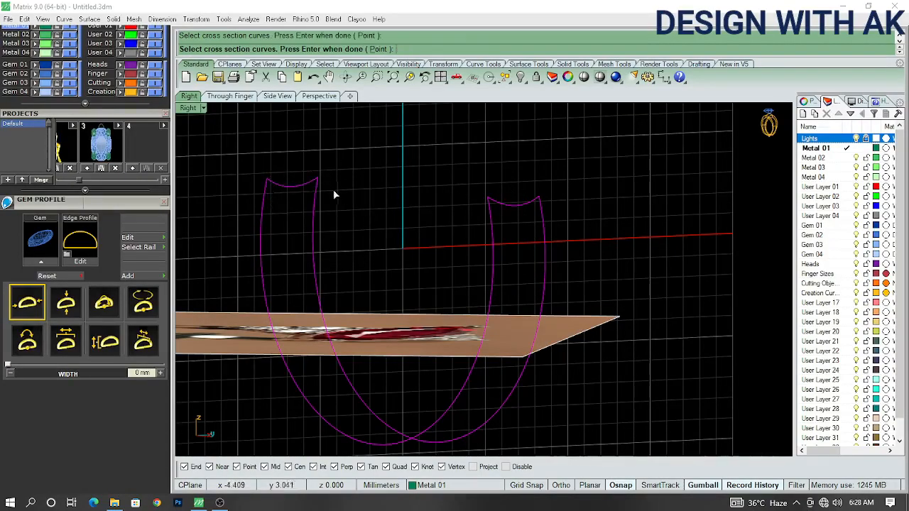
pyautogui.press('Return')
pyautogui.click(590, 358)
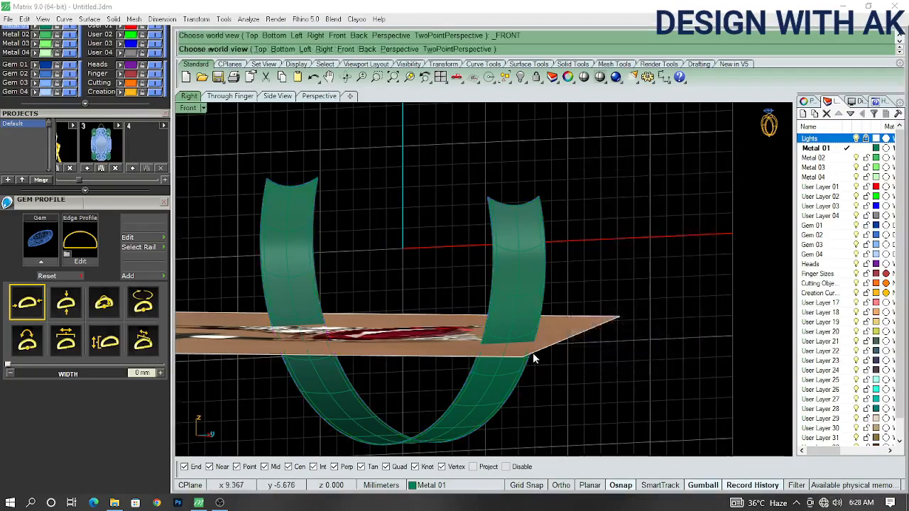
# - Try offsetting the swept surface 0.5 mm to both sides as a solid with the input deleted, and undo it
pyautogui.hotkey('ctrl', 'F2')
pyautogui.keyDown('ctrl'); pyautogui.keyDown('shift'); pyautogui.moveTo(549, 372); pyautogui.dragTo(481, 396, button='right'); pyautogui.keyUp('shift'); pyautogui.keyUp('ctrl')
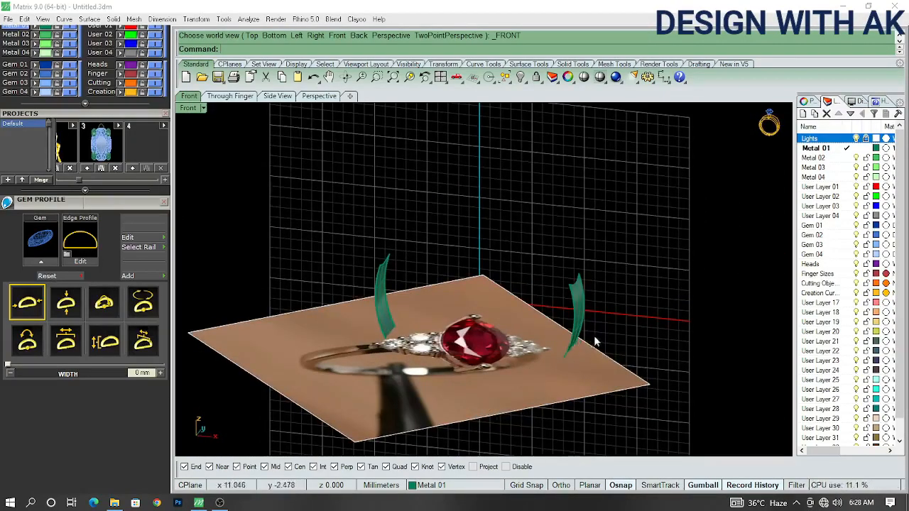
pyautogui.keyDown('ctrl'); pyautogui.keyDown('shift'); pyautogui.moveTo(597, 344); pyautogui.dragTo(548, 319, button='right'); pyautogui.keyUp('shift'); pyautogui.keyUp('ctrl')
pyautogui.hotkey('ctrl', 'F2')
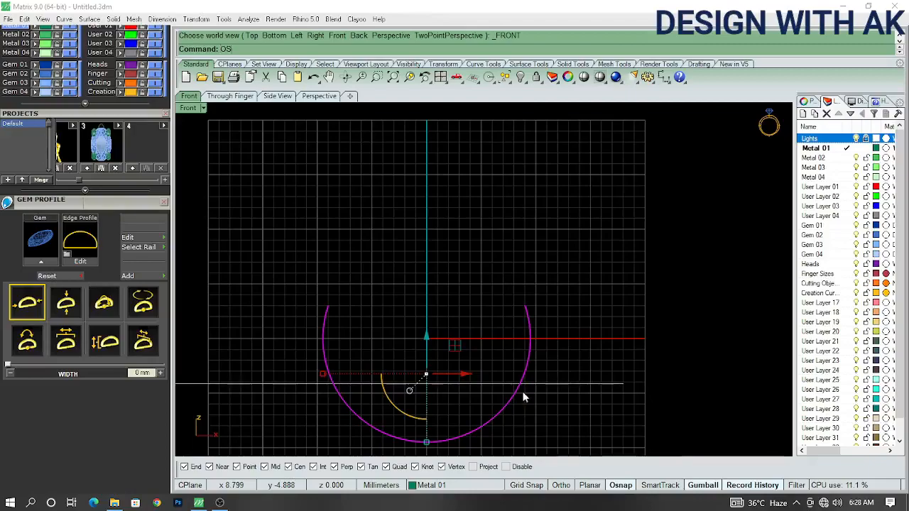
pyautogui.press('Return')
pyautogui.click(634, 49)
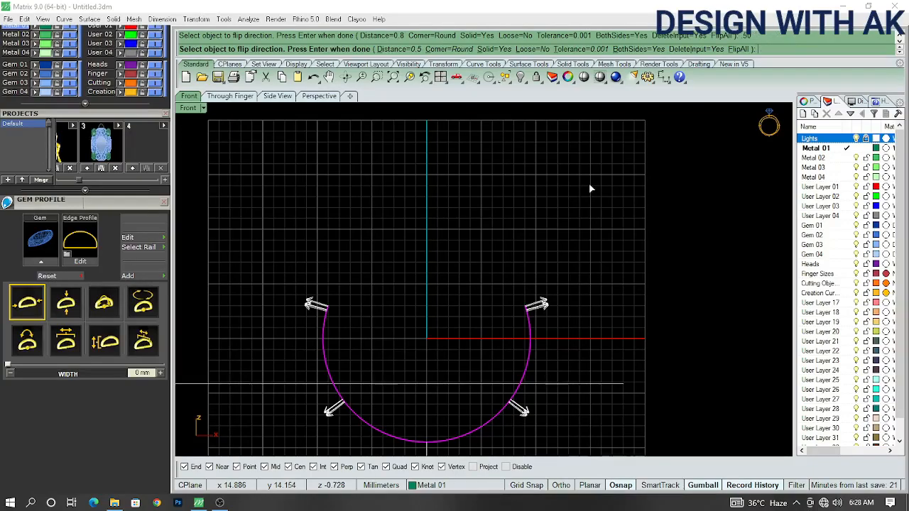
pyautogui.press('Return')
pyautogui.moveTo(559, 373)
pyautogui.mouseDown(button='right')
pyautogui.moveTo(544, 305)
pyautogui.moveTo(595, 301)
pyautogui.mouseUp(button='right')
pyautogui.hotkey('ctrl', 'z')
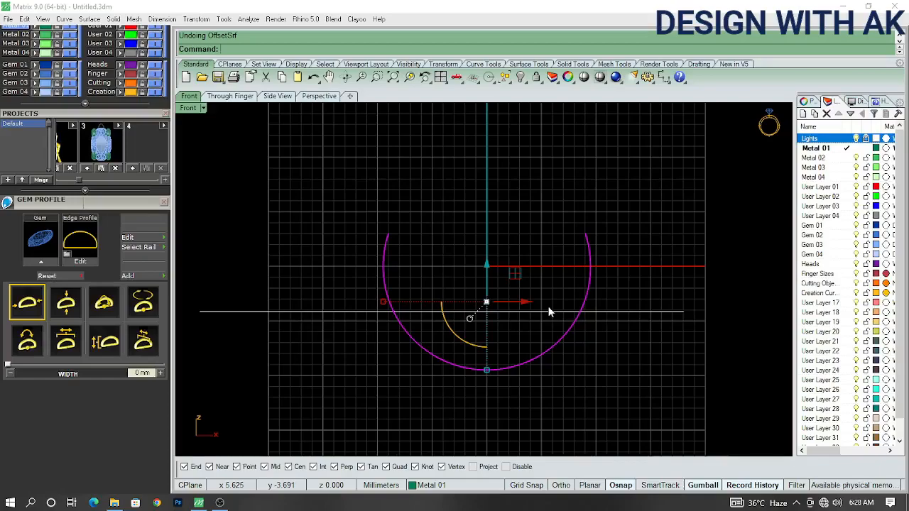
# - Show all hidden objects to compare the swept surface with the lower part of the ring band
pyautogui.hotkey('ctrl', 'alt', 'h')
pyautogui.scroll(5, 493, 314)
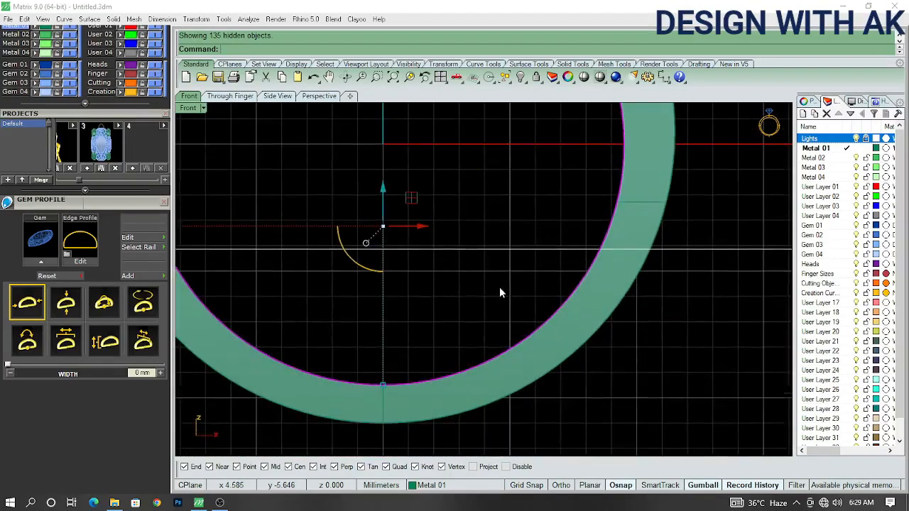
# - Offset the swept surface 0.5 mm to both sides as a rounded solid, deleting the input surface
pyautogui.press('Return')
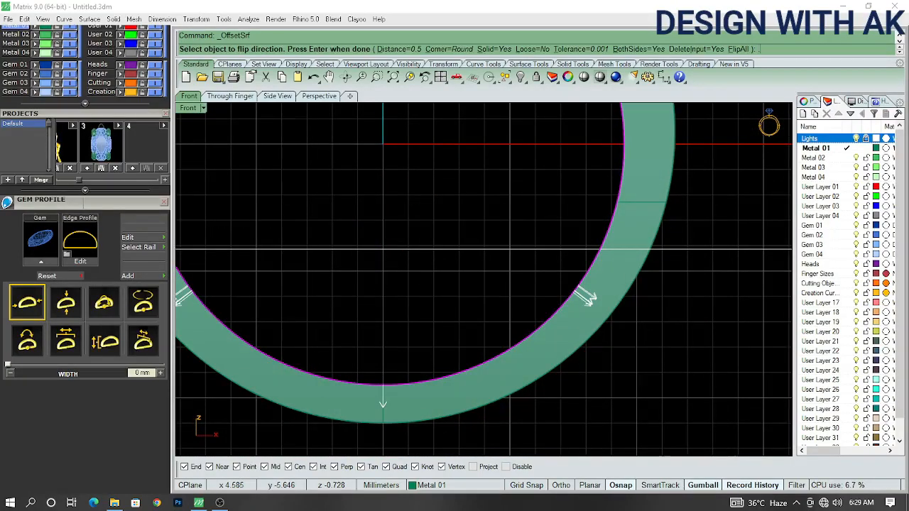
pyautogui.press('Return')
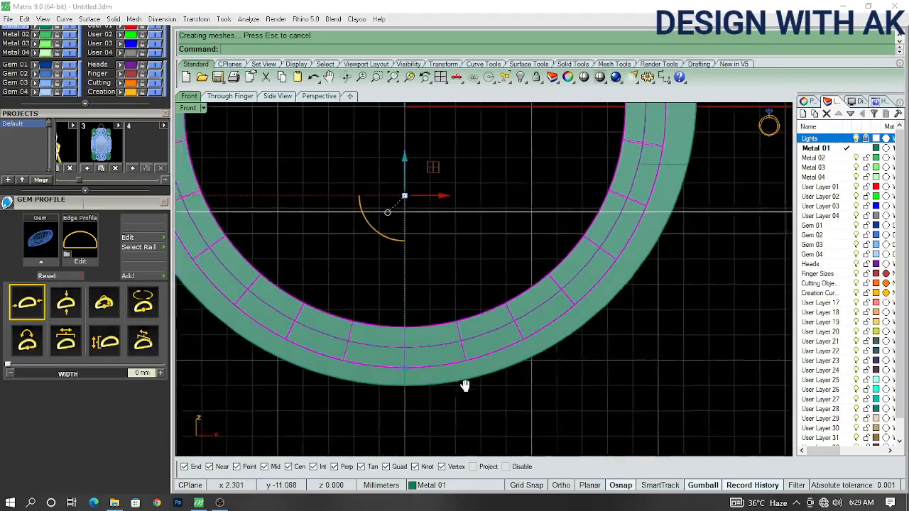
# - Measure the wall between the offset solid and the band's outer edge at the lowest point of the ring
pyautogui.scroll(3, 425, 386)
pyautogui.write('dim')
pyautogui.press('Return')
pyautogui.click(408, 371)
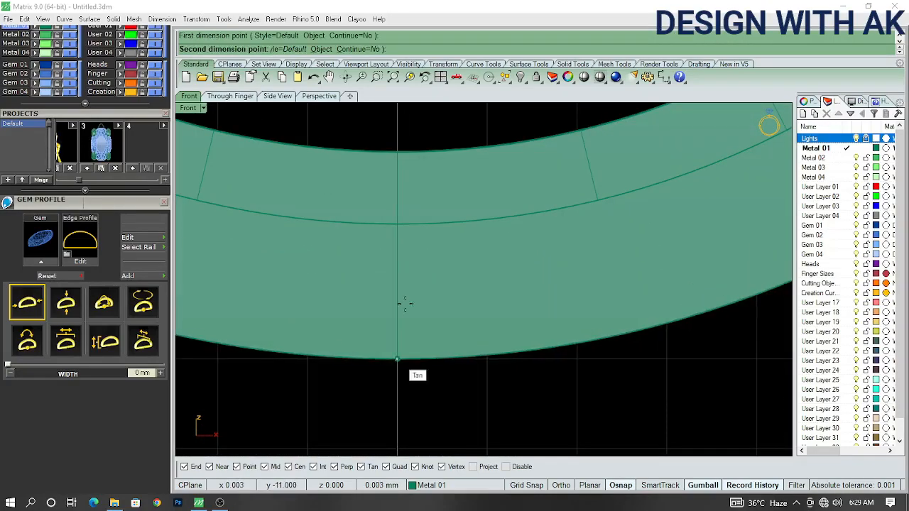
pyautogui.press('Escape')
pyautogui.press('Return')
pyautogui.click(400, 325)
pyautogui.click(400, 294)
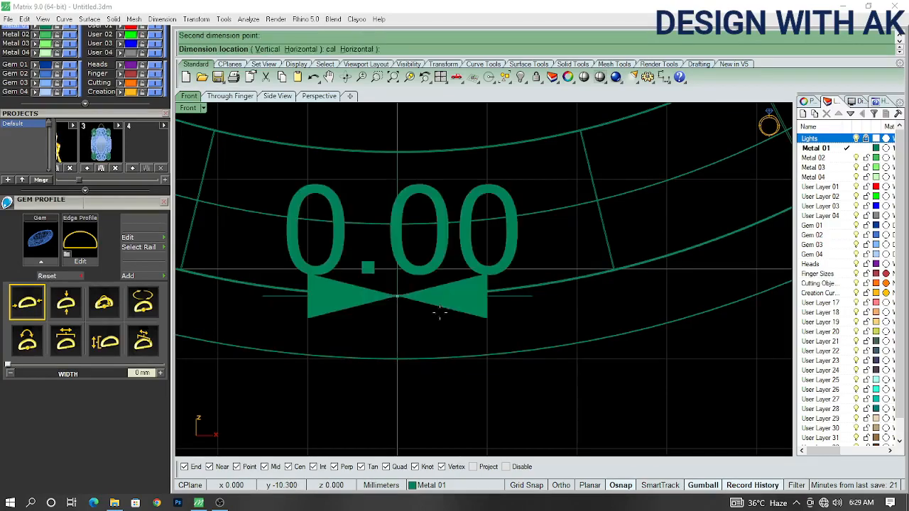
pyautogui.scroll(-2, 507, 319)
pyautogui.press('Escape')
pyautogui.scroll(-4, 505, 319)
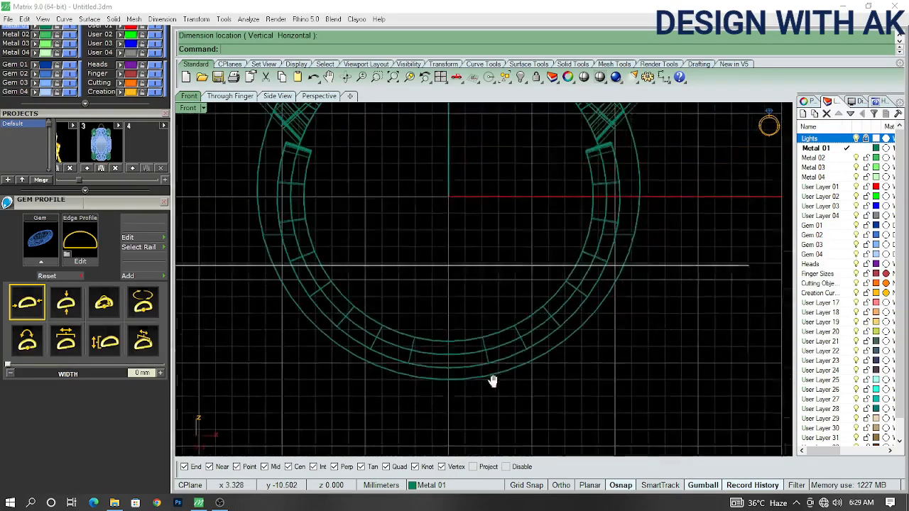
# - Measure the gap between the offset solid and the band's outer edge on the ring's side in the front view
pyautogui.scroll(2, 437, 366)
pyautogui.scroll(-3, 436, 372)
pyautogui.scroll(4, 545, 312)
pyautogui.write('DD')
pyautogui.press('Return')
pyautogui.click(503, 331)
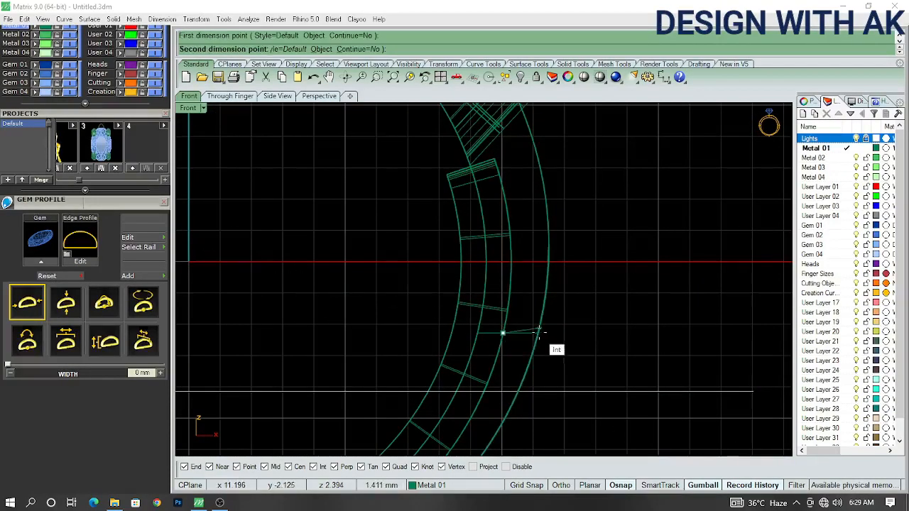
pyautogui.click(537, 331)
pyautogui.press('Escape')
# - Measure the side wall between the offset solid and the band's edge in the right view
pyautogui.scroll(-5, 545, 278)
pyautogui.moveTo(547, 283); pyautogui.dragTo(512, 318, button='right')
pyautogui.press('F7')
pyautogui.scroll(4, 483, 360)
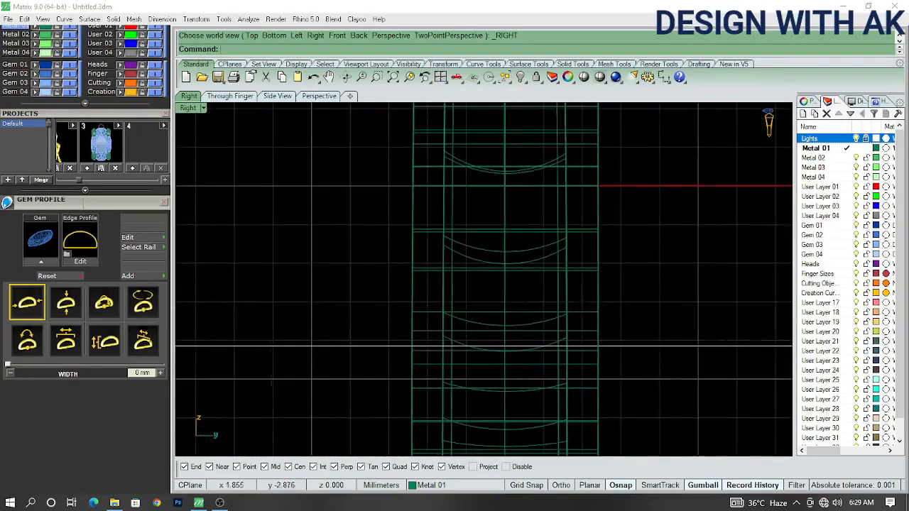
pyautogui.write('DD')
pyautogui.press('Return')
pyautogui.click(567, 270)
pyautogui.click(595, 267)
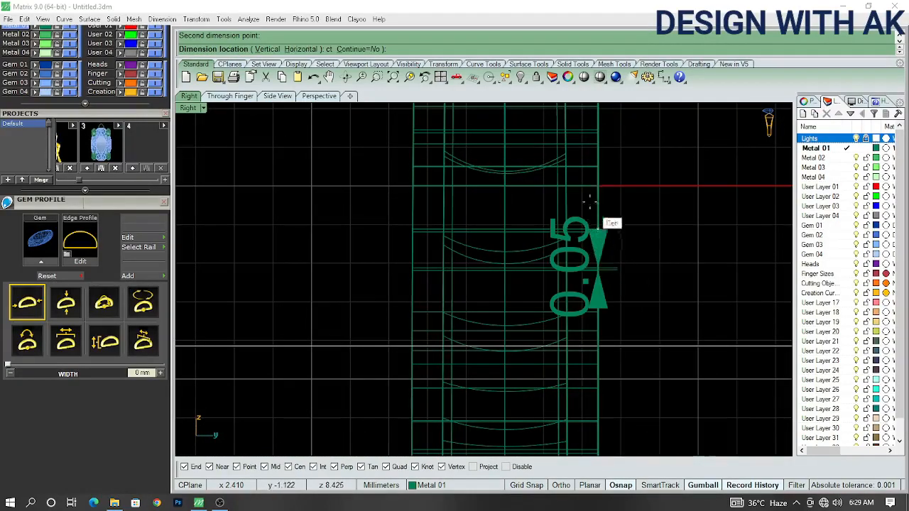
pyautogui.click(585, 196)
pyautogui.press('F6')
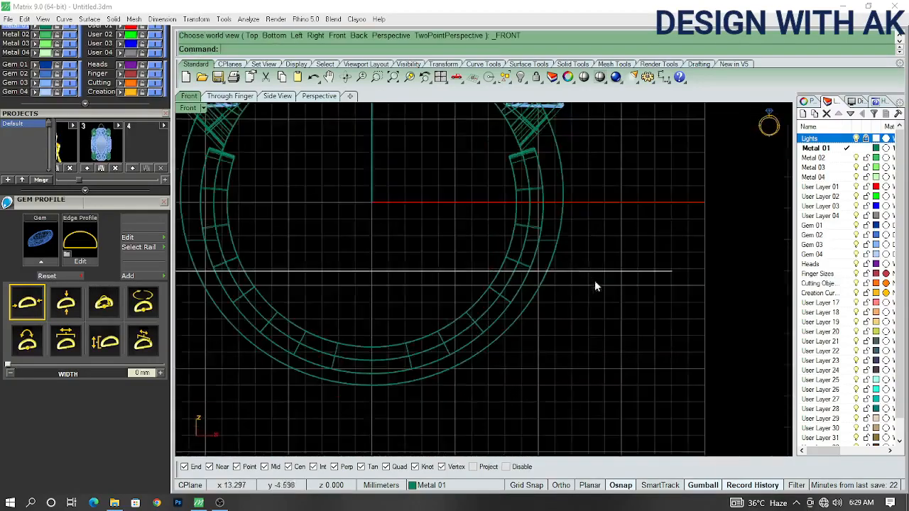
# - Scale the offset solid slightly narrower across the band's width in the right view
pyautogui.moveTo(615, 313); pyautogui.dragTo(594, 344, button='right')
pyautogui.press('F7')
pyautogui.scroll(6, 497, 259)
pyautogui.click(460, 273)
pyautogui.click(475, 269)
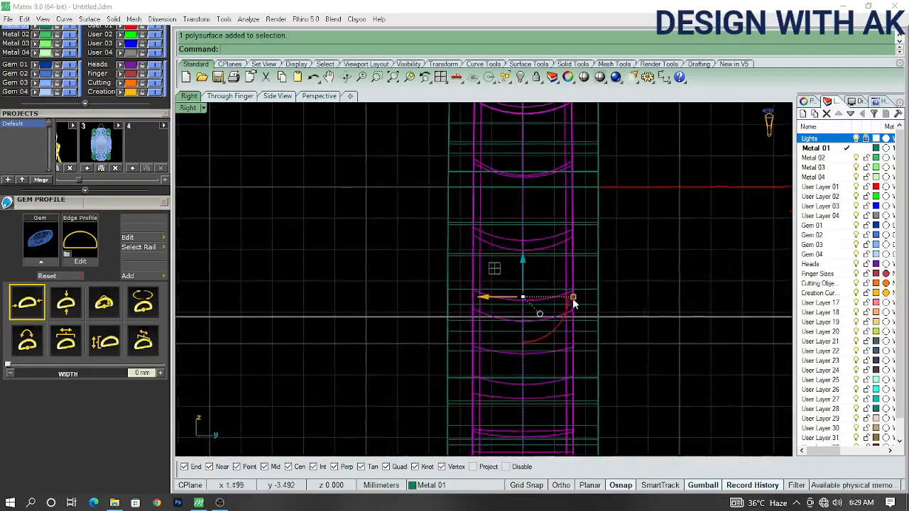
pyautogui.scroll(8, 576, 300)
pyautogui.moveTo(566, 294); pyautogui.dragTo(558, 297)
pyautogui.write('F')
pyautogui.press('space')
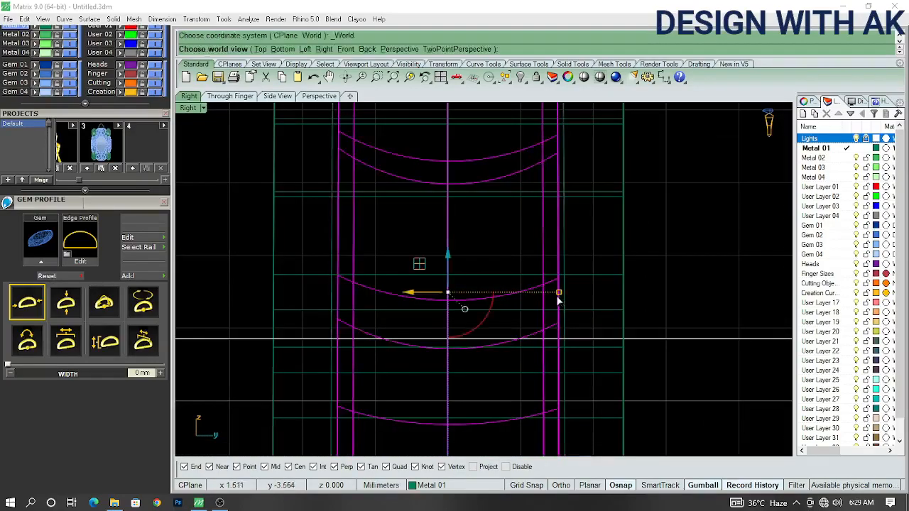
# - Try lifting the bottom of the offset solid by moving the lower middle control points of a cage upward
pyautogui.scroll(-3, 604, 284)
pyautogui.click(647, 265)
pyautogui.scroll(-4, 632, 273)
pyautogui.moveTo(554, 322); pyautogui.dragTo(515, 333, button='right')
pyautogui.click(459, 353)
pyautogui.moveTo(455, 355); pyautogui.dragTo(503, 319, button='right')
pyautogui.press('F10')
pyautogui.moveTo(398, 278); pyautogui.dragTo(538, 408)
pyautogui.moveTo(484, 312); pyautogui.dragTo(483, 291)
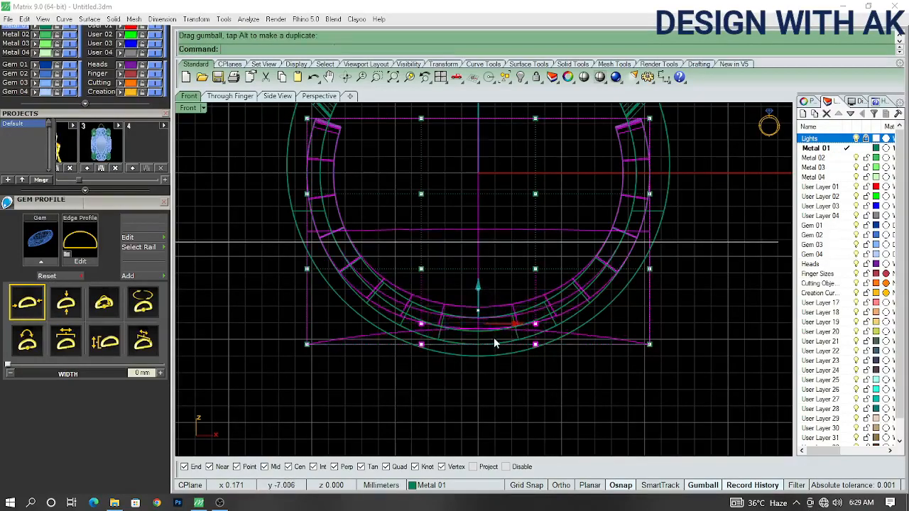
pyautogui.scroll(3, 484, 291)
pyautogui.moveTo(448, 260); pyautogui.dragTo(449, 253)
pyautogui.scroll(-6, 521, 307)
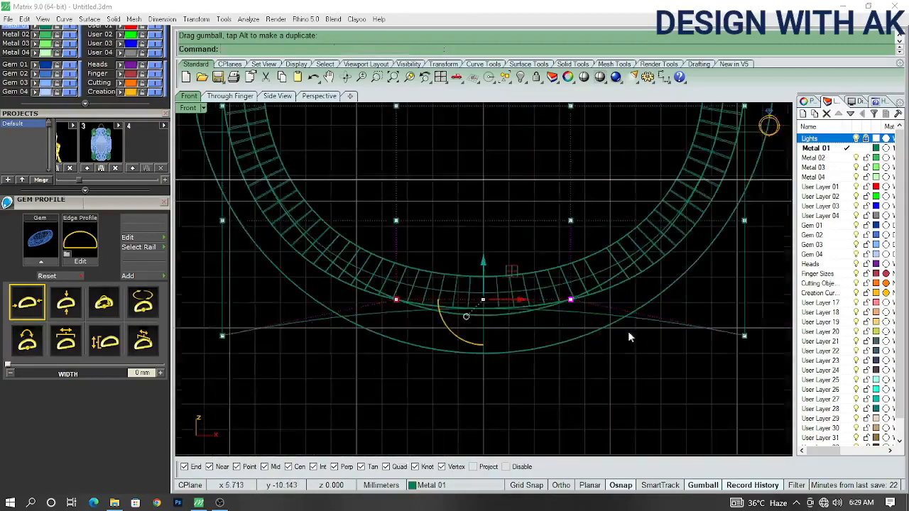
# - Delete the control cage around the offset solid
pyautogui.moveTo(628, 331); pyautogui.dragTo(508, 331, button='right')
pyautogui.press('Escape')
pyautogui.press('Escape')
pyautogui.moveTo(621, 359); pyautogui.dragTo(586, 306)
pyautogui.press('Delete')
pyautogui.scroll(-4, 581, 323)
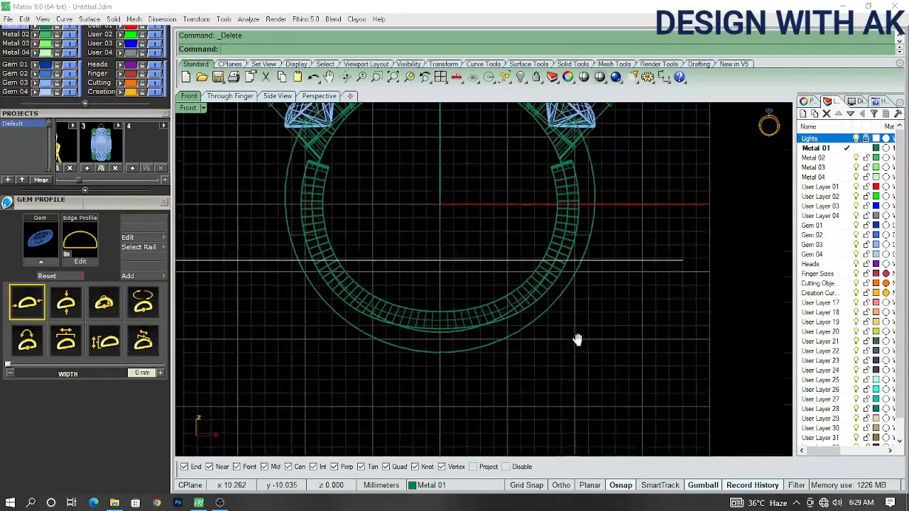
# - Undo the cage deletion and the control-point edits, and remove the leftover cage
pyautogui.hotkey('ctrl', 'z')
pyautogui.hotkey('ctrl', 'z')
pyautogui.hotkey('ctrl', 'z')
pyautogui.moveTo(603, 372); pyautogui.dragTo(565, 331)
pyautogui.press('Escape')
pyautogui.press('Escape')
pyautogui.press('Delete')
# - Scale the offset solid slightly shorter vertically with Scale1D, using an origin on the centre line above the ring
pyautogui.click(460, 323)
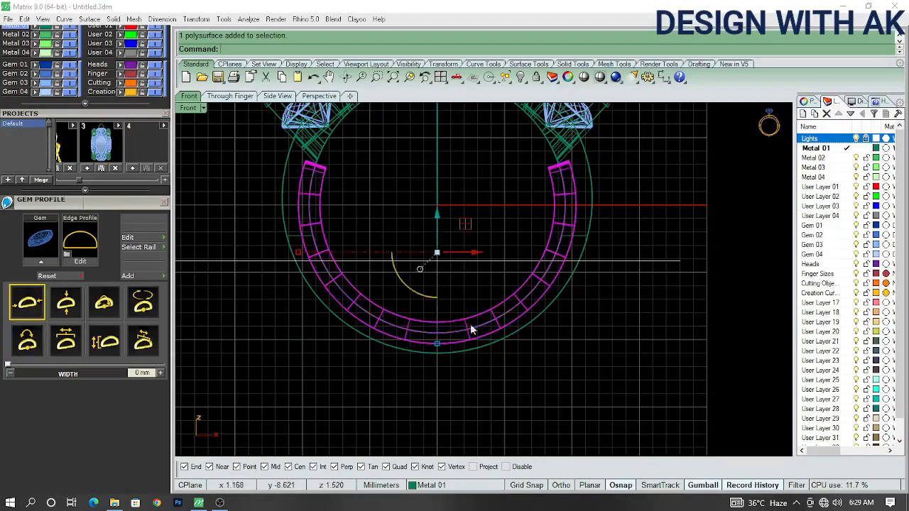
pyautogui.scroll(-6, 441, 367)
pyautogui.write('S')
pyautogui.press('Return')
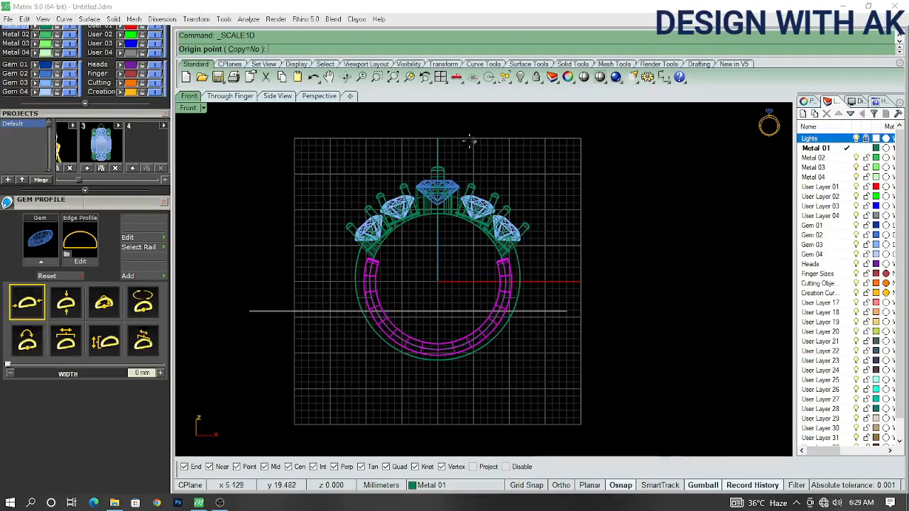
pyautogui.click(440, 149)
pyautogui.scroll(5, 437, 384)
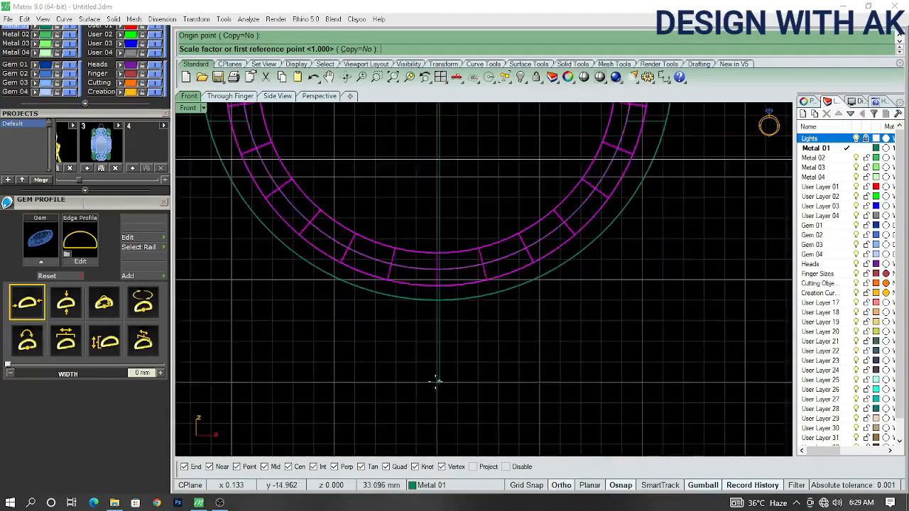
pyautogui.click(438, 393)
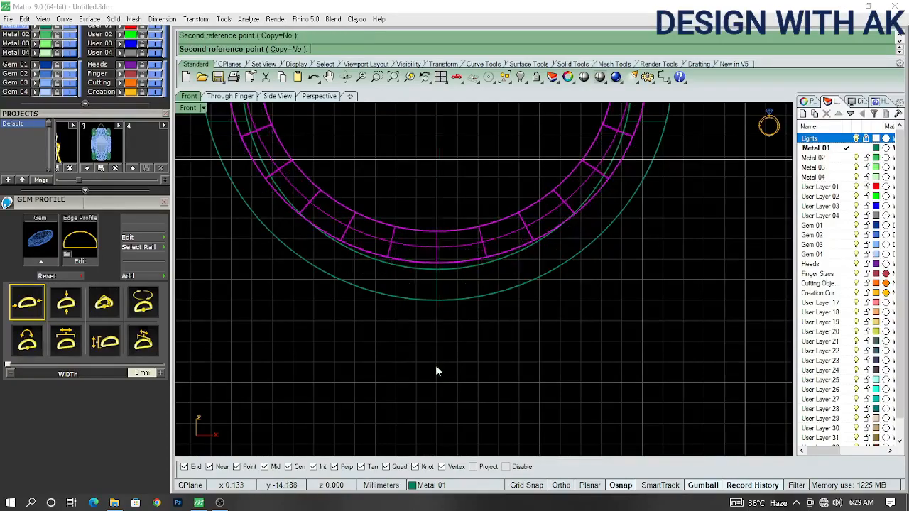
pyautogui.keyDown('shift'); pyautogui.click(436, 367); pyautogui.keyUp('shift')
# - Subtract the offset solid from the ring band with a Boolean difference, deleting the input
pyautogui.scroll(-8, 515, 341)
pyautogui.moveTo(546, 336); pyautogui.dragTo(478, 364, button='right')
pyautogui.scroll(6, 487, 341)
pyautogui.moveTo(504, 351); pyautogui.dragTo(430, 329)
pyautogui.moveTo(443, 334); pyautogui.dragTo(527, 365, button='right')
pyautogui.write('D')
pyautogui.press('Return')
pyautogui.moveTo(454, 313); pyautogui.dragTo(434, 349)
pyautogui.rightClick(434, 348)
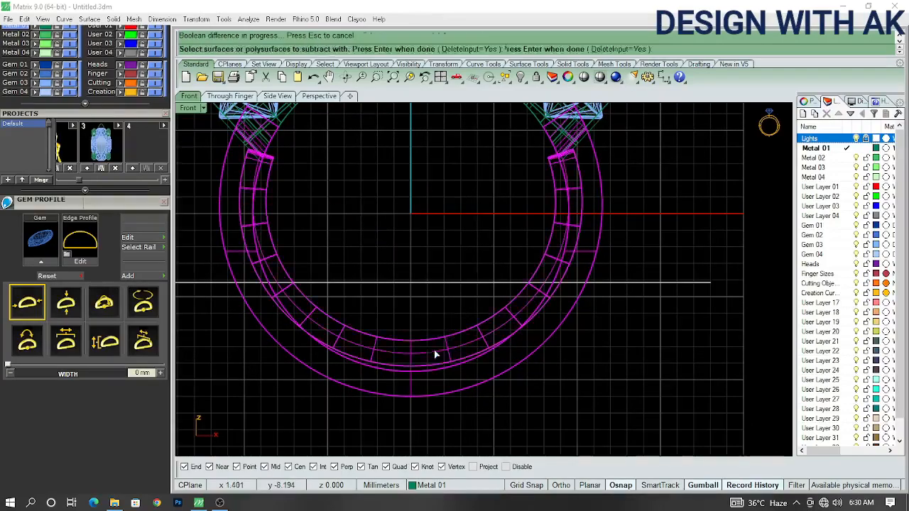
# - Display the ring shaded and examine the hollow cut on the inside of the band
pyautogui.scroll(-8, 434, 347)
pyautogui.click(527, 348)
pyautogui.keyDown('ctrl'); pyautogui.keyDown('shift'); pyautogui.moveTo(527, 348); pyautogui.dragTo(409, 276, button='right'); pyautogui.keyUp('shift'); pyautogui.keyUp('ctrl')
pyautogui.click(202, 107)
pyautogui.click(243, 41)
pyautogui.scroll(8, 449, 310)
pyautogui.keyDown('ctrl'); pyautogui.keyDown('shift'); pyautogui.moveTo(449, 310); pyautogui.dragTo(307, 271, button='right'); pyautogui.keyUp('shift'); pyautogui.keyUp('ctrl')
# - Fillet the edges of the groove inside the band, setting the radius of all handles to 0.3 mm
pyautogui.write('F')
pyautogui.press('Return')
pyautogui.click(342, 270)
pyautogui.click(395, 282)
pyautogui.keyDown('ctrl'); pyautogui.keyDown('shift'); pyautogui.moveTo(395, 282); pyautogui.dragTo(641, 370, button='right'); pyautogui.keyUp('shift'); pyautogui.keyUp('ctrl')
pyautogui.click(531, 259)
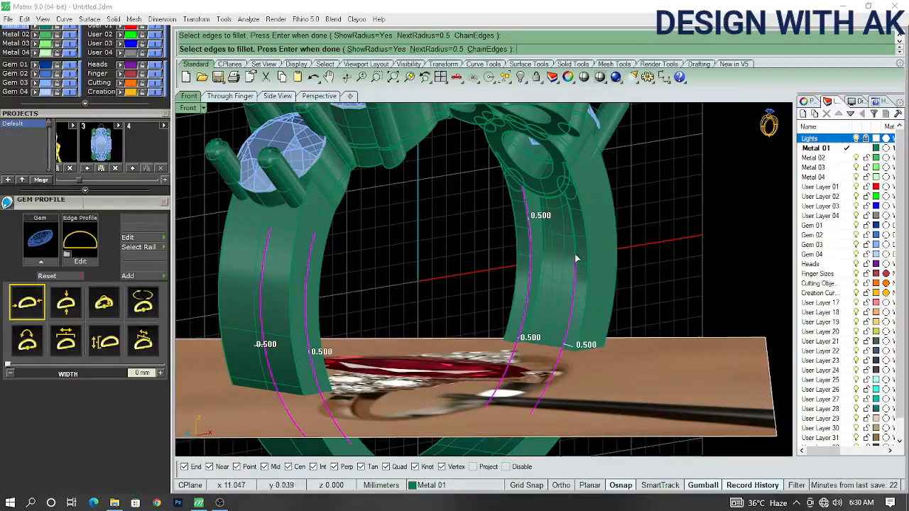
pyautogui.keyDown('ctrl'); pyautogui.keyDown('shift'); pyautogui.moveTo(623, 312); pyautogui.dragTo(580, 336, button='right'); pyautogui.keyUp('shift'); pyautogui.keyUp('ctrl')
pyautogui.press('Return')
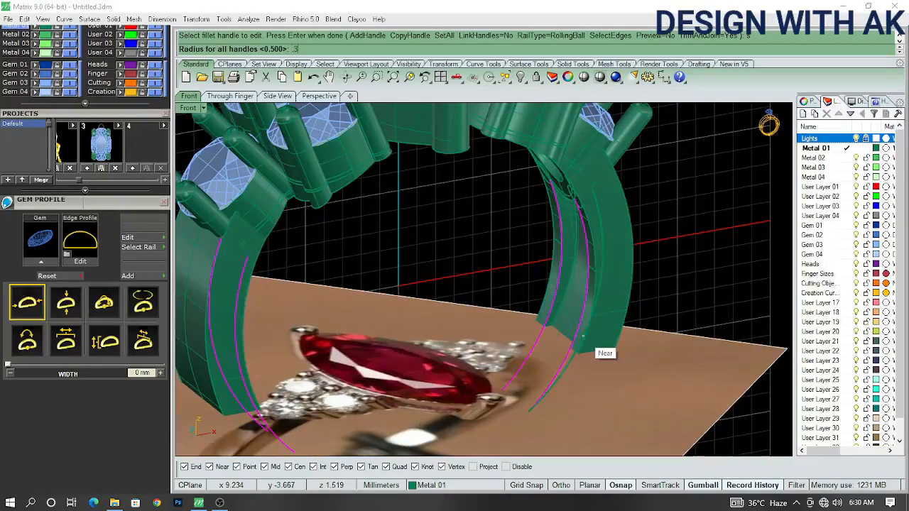
pyautogui.write('.3')
pyautogui.press('Return')
pyautogui.press('Return')
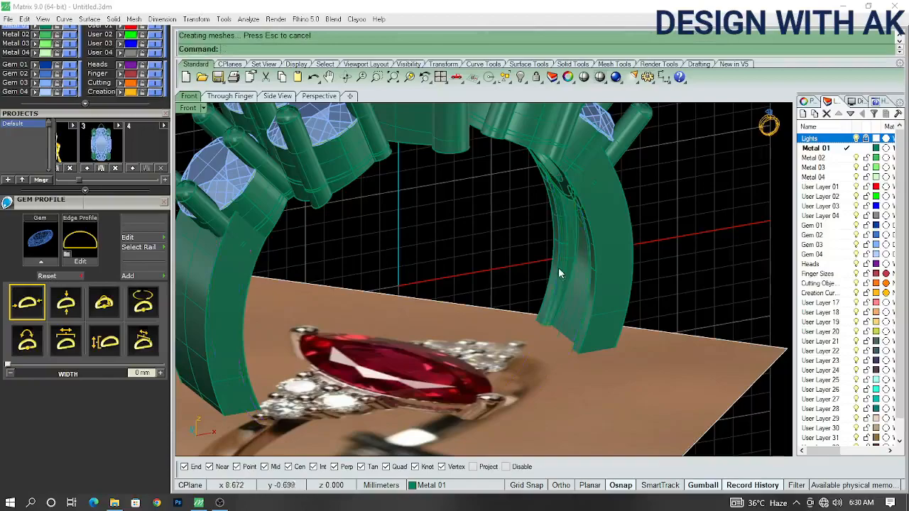
# - Fillet both inner rim edges of the band with a 0.3 mm radius
pyautogui.scroll(8, 558, 267)
pyautogui.keyDown('ctrl'); pyautogui.keyDown('shift'); pyautogui.moveTo(557, 265); pyautogui.dragTo(684, 303, button='right'); pyautogui.keyUp('shift'); pyautogui.keyUp('ctrl')
pyautogui.scroll(-4, 578, 262)
pyautogui.press('Return')
pyautogui.scroll(-5, 700, 304)
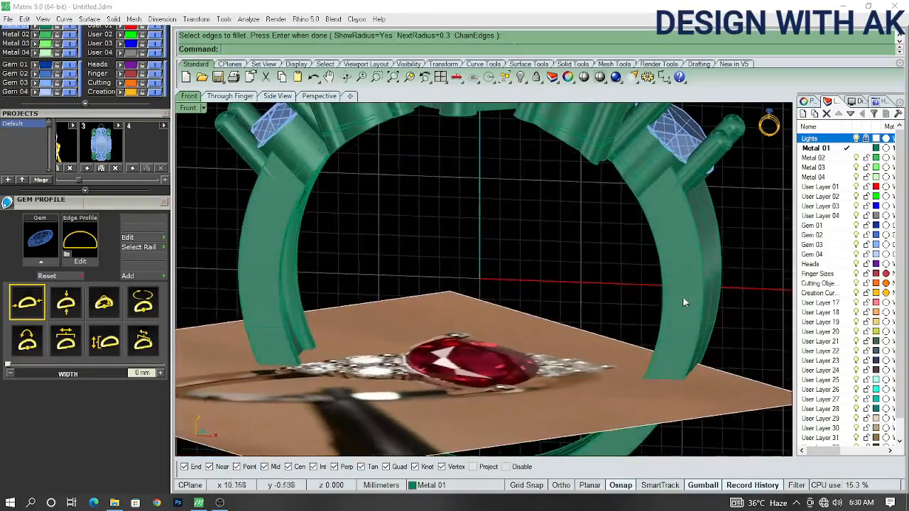
pyautogui.click(663, 291)
pyautogui.click(660, 323)
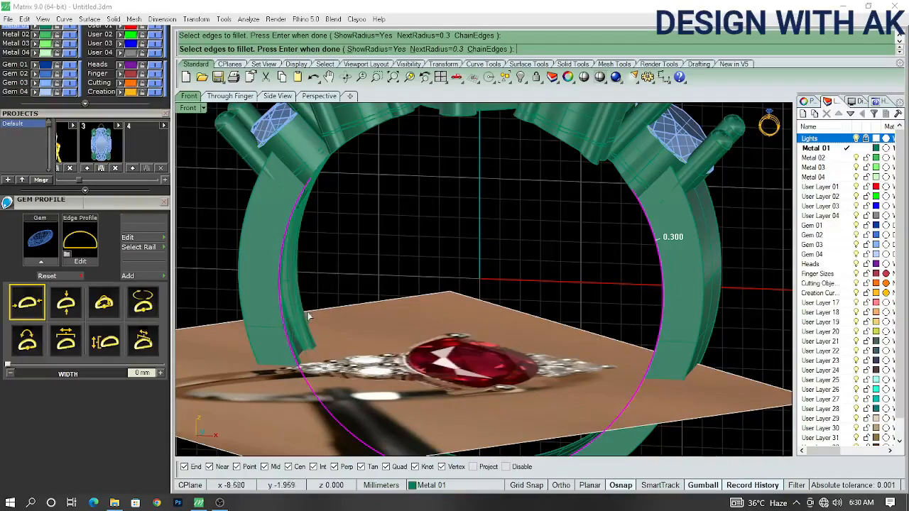
pyautogui.scroll(-5, 308, 316)
pyautogui.scroll(5, 313, 291)
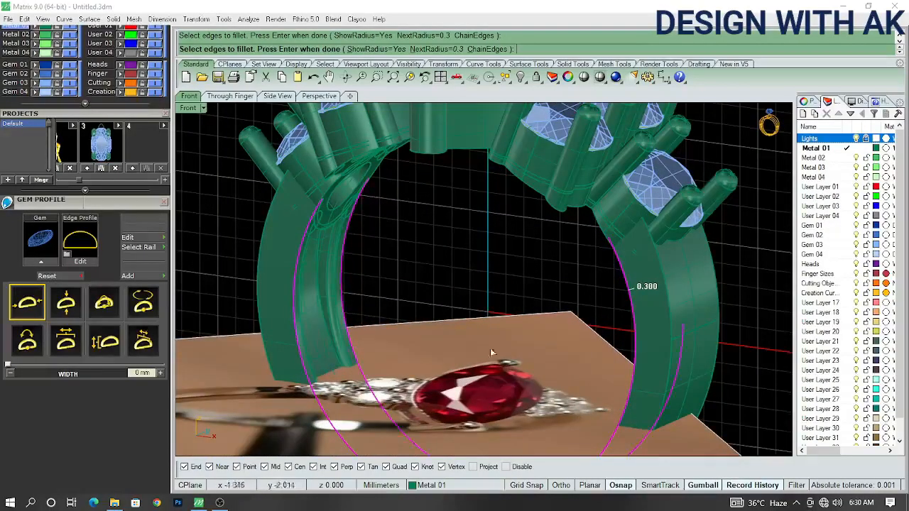
pyautogui.scroll(5, 696, 328)
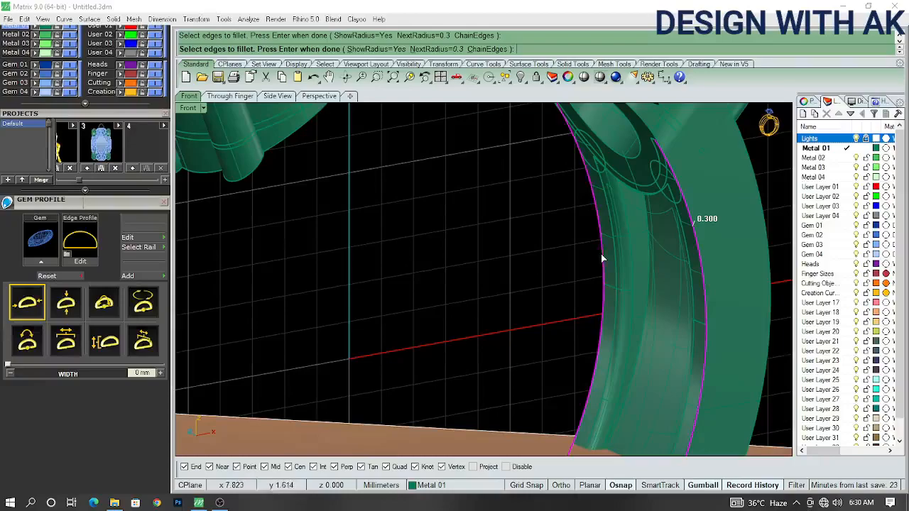
pyautogui.scroll(-5, 601, 253)
pyautogui.moveTo(572, 308); pyautogui.dragTo(616, 310, button='right')
pyautogui.press('Return')
pyautogui.scroll(10, 609, 300)
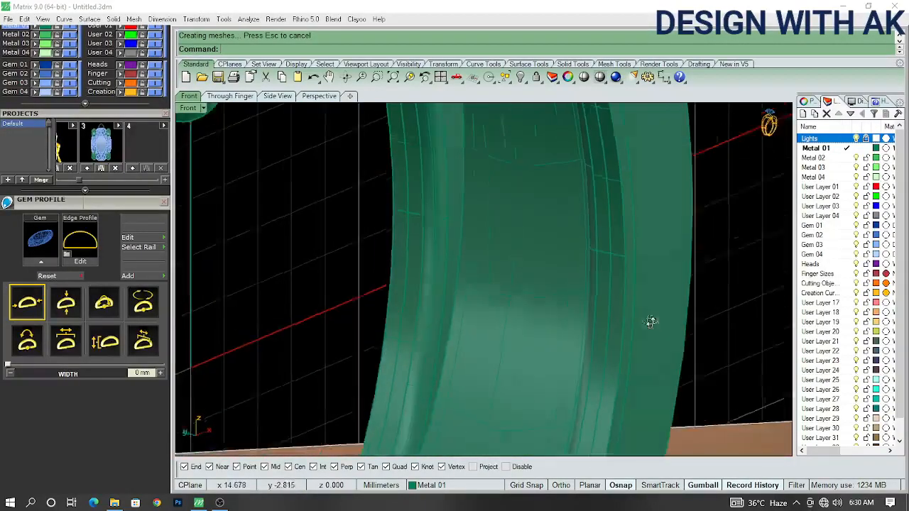
pyautogui.scroll(3, 623, 319)
pyautogui.moveTo(650, 322); pyautogui.dragTo(595, 345, button='right')
pyautogui.scroll(-10, 623, 318)
pyautogui.rightClick(715, 355)
pyautogui.click(715, 355)
pyautogui.press('Escape')
# - Fillet the outer side edges of the band with a 0.3 mm radius
pyautogui.rightClick(588, 339)
pyautogui.click(586, 338)
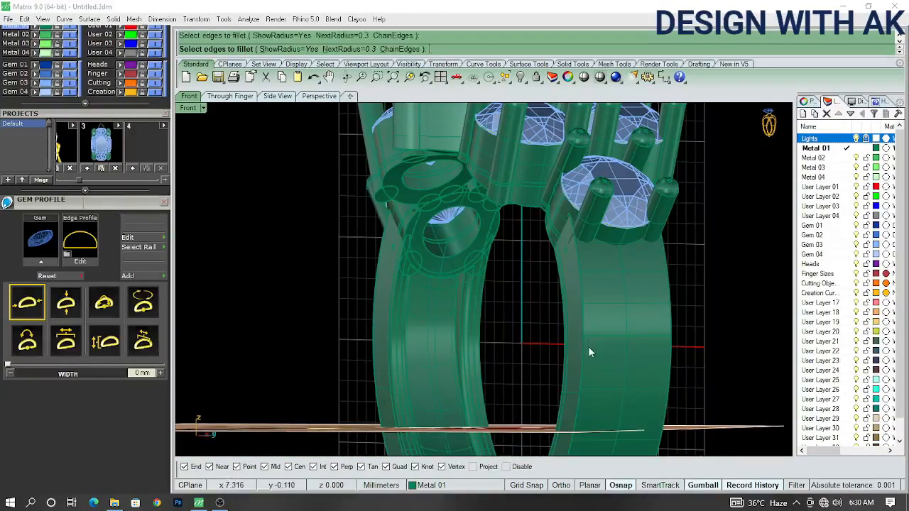
pyautogui.click(584, 327)
pyautogui.moveTo(655, 346); pyautogui.dragTo(509, 374, button='right')
pyautogui.click(469, 326)
pyautogui.scroll(-4, 550, 349)
pyautogui.rightClick(509, 375)
pyautogui.rightClick(508, 374)
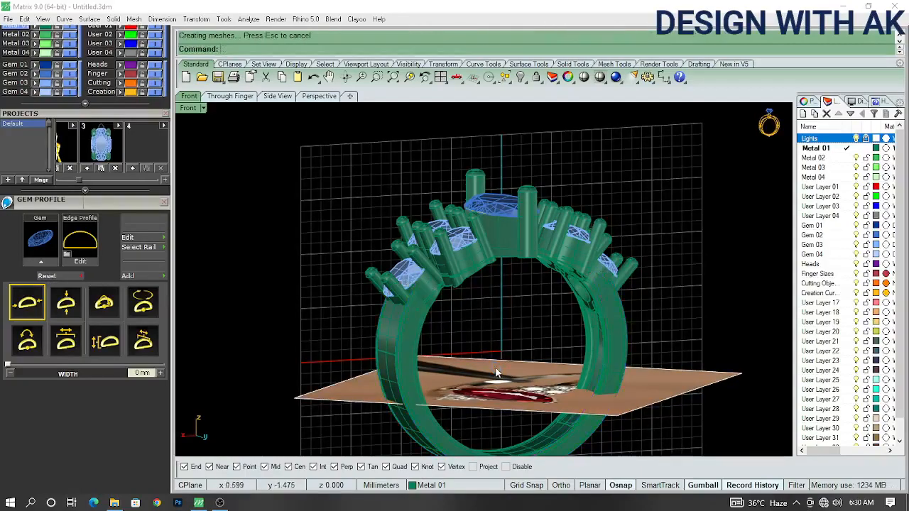
# - Inspect the rounded outer edges of the band up close and undo their fillet
pyautogui.scroll(8, 401, 328)
pyautogui.moveTo(400, 329); pyautogui.dragTo(453, 347, button='right')
pyautogui.scroll(4, 529, 353)
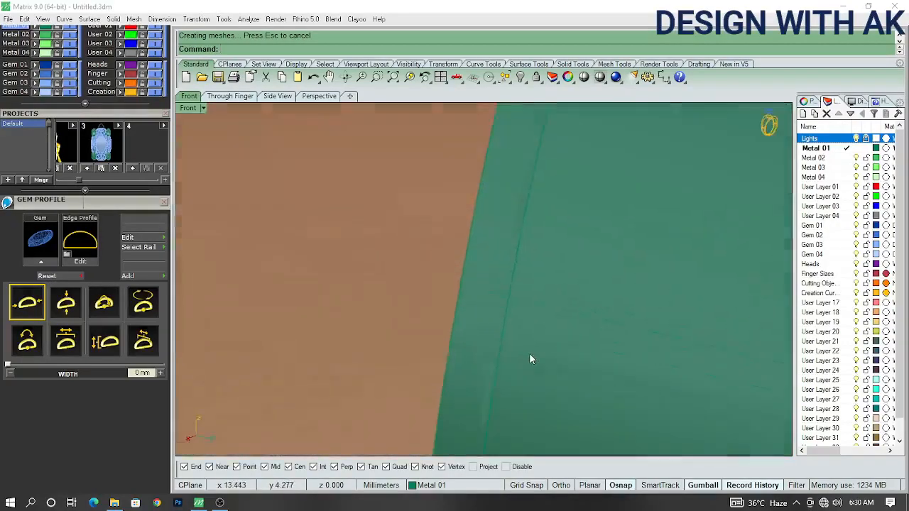
pyautogui.scroll(-4, 529, 351)
pyautogui.hotkey('ctrl', 'z')
# - Fillet the band's outer side edges again, setting one common radius for all handles
pyautogui.moveTo(529, 351); pyautogui.dragTo(483, 363, button='right')
pyautogui.hotkey('ctrl', 'F1')
pyautogui.scroll(-8, 498, 373)
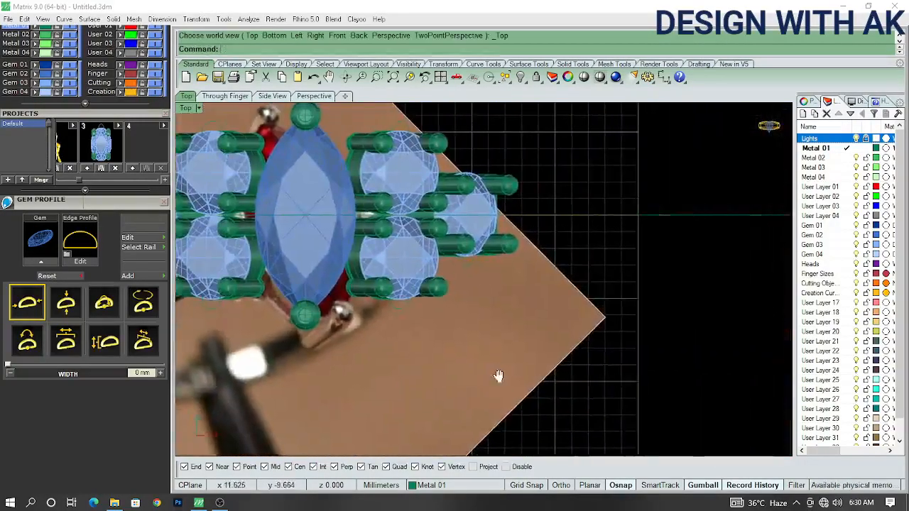
pyautogui.moveTo(544, 394); pyautogui.dragTo(476, 309, button='right')
pyautogui.scroll(5, 475, 303)
pyautogui.rightClick(517, 296)
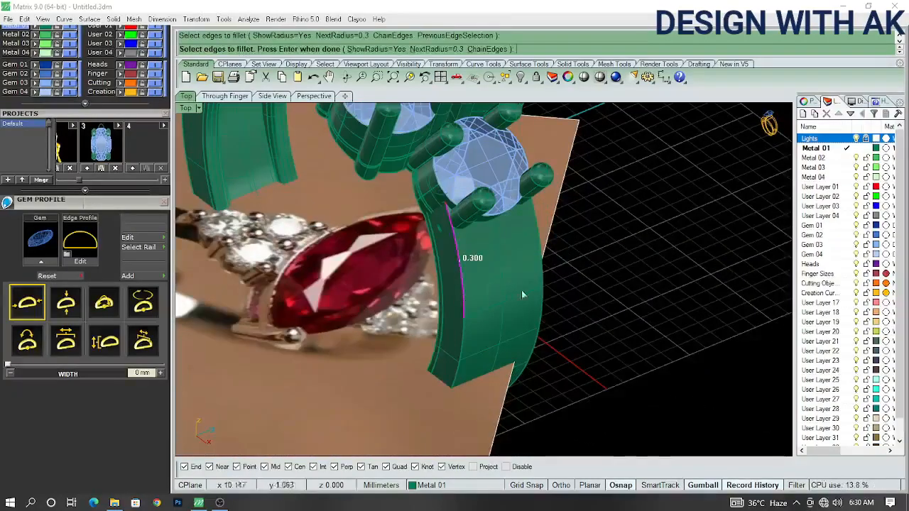
pyautogui.click(463, 334)
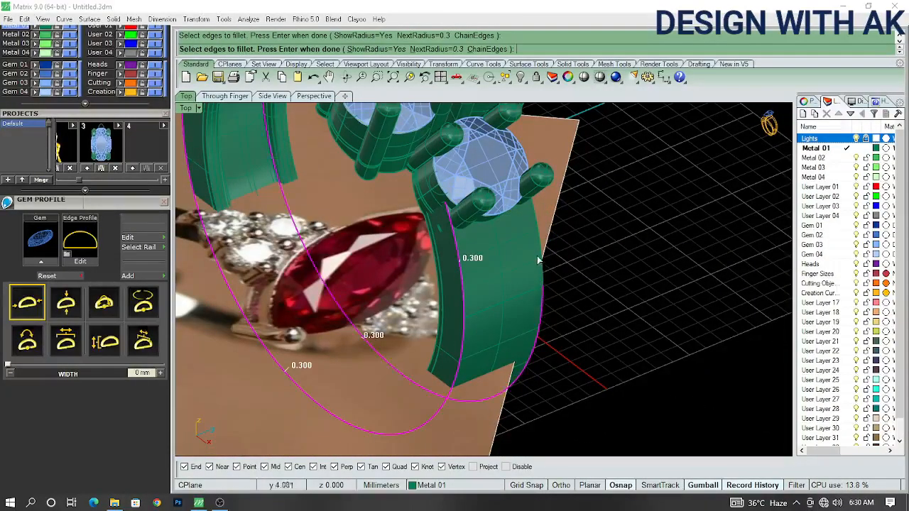
pyautogui.moveTo(555, 271); pyautogui.dragTo(523, 302, button='right')
pyautogui.press('Return')
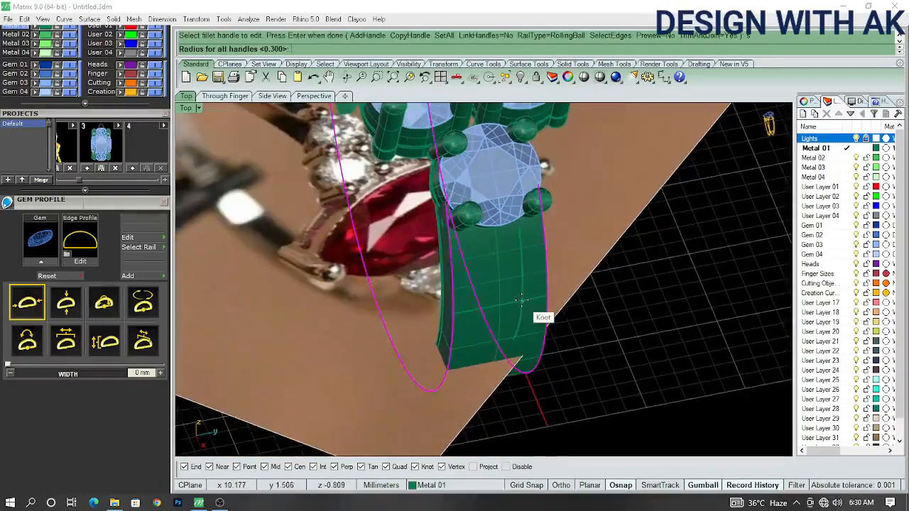
pyautogui.press('Return')
pyautogui.press('Return')
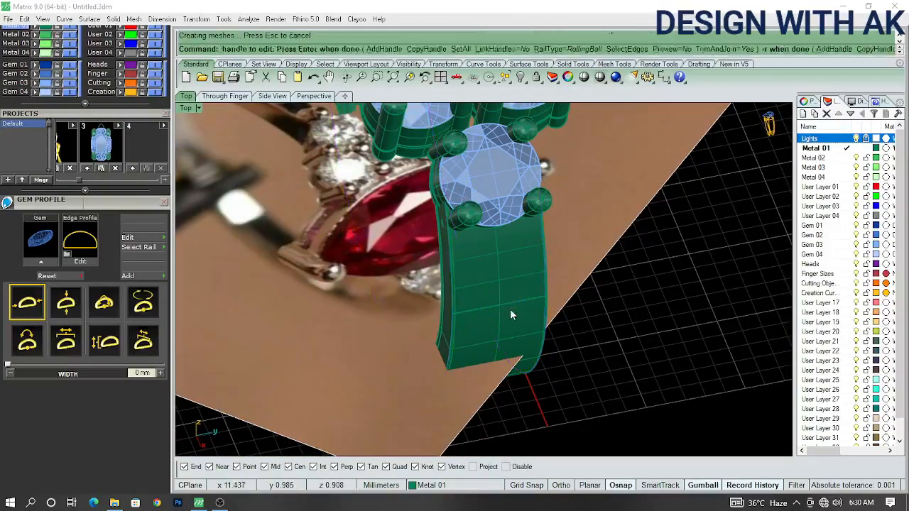
# - Check the filleted band for naked edges with Edge Analysis and inspect its joints with the settings
pyautogui.scroll(3, 449, 281)
pyautogui.scroll(10, 451, 282)
pyautogui.click(469, 281)
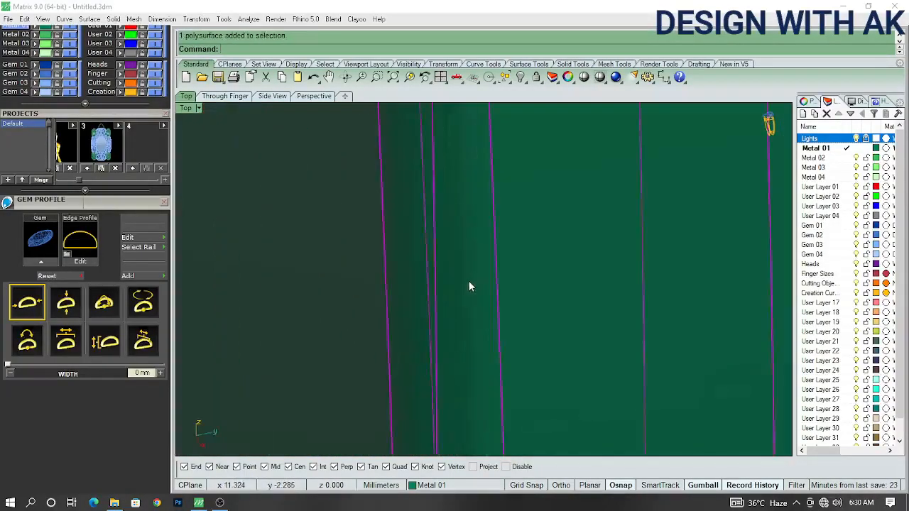
pyautogui.hotkey('ctrl', 'F2')
pyautogui.scroll(-10, 468, 287)
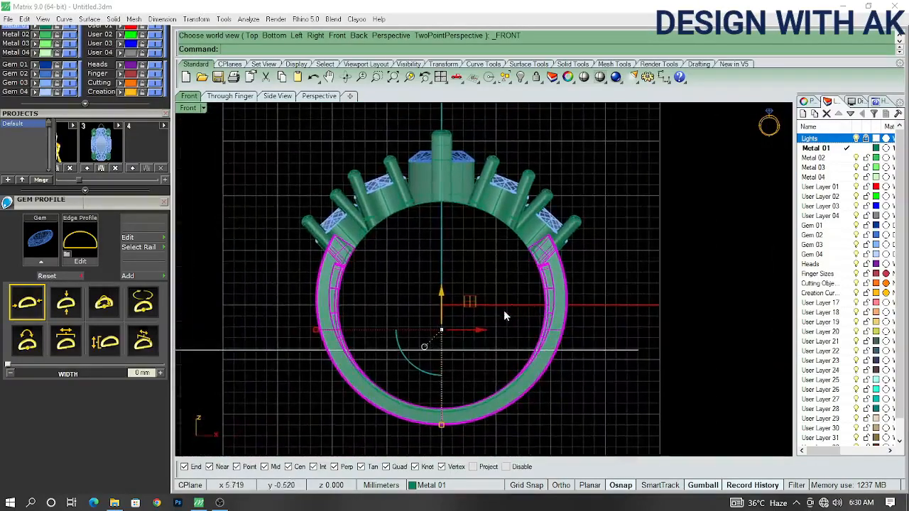
pyautogui.write('SE')
pyautogui.press('Return')
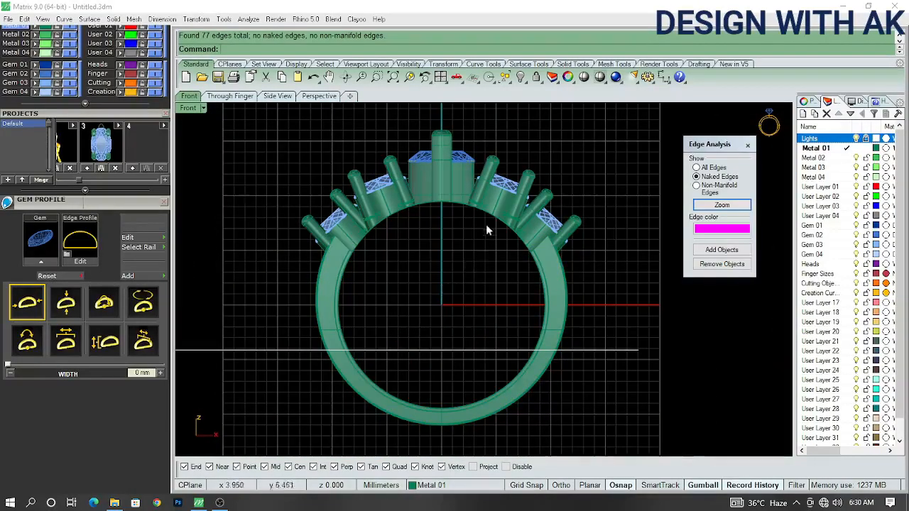
pyautogui.scroll(10, 486, 230)
pyautogui.keyDown('ctrl'); pyautogui.keyDown('shift'); pyautogui.moveTo(488, 256); pyautogui.dragTo(551, 199, button='right'); pyautogui.keyUp('shift'); pyautogui.keyUp('ctrl')
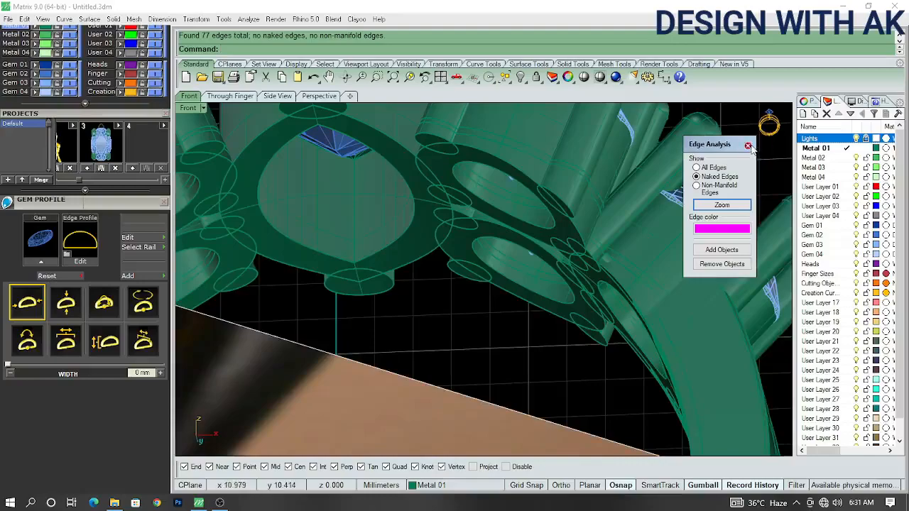
pyautogui.click(750, 147)
# - Hide the Lights layer so the reference photo no longer shows behind the ring
pyautogui.hotkey('ctrl', 'F1')
pyautogui.click(857, 139)
pyautogui.hotkey('ctrl', 'F2')
pyautogui.moveTo(461, 319); pyautogui.dragTo(675, 223, button='right')
# - Dimension the band's width across its lower end in the right view, placing the dimension below the band
pyautogui.hotkey('ctrl', 'F3')
pyautogui.scroll(-3, 488, 327)
pyautogui.click(432, 331)
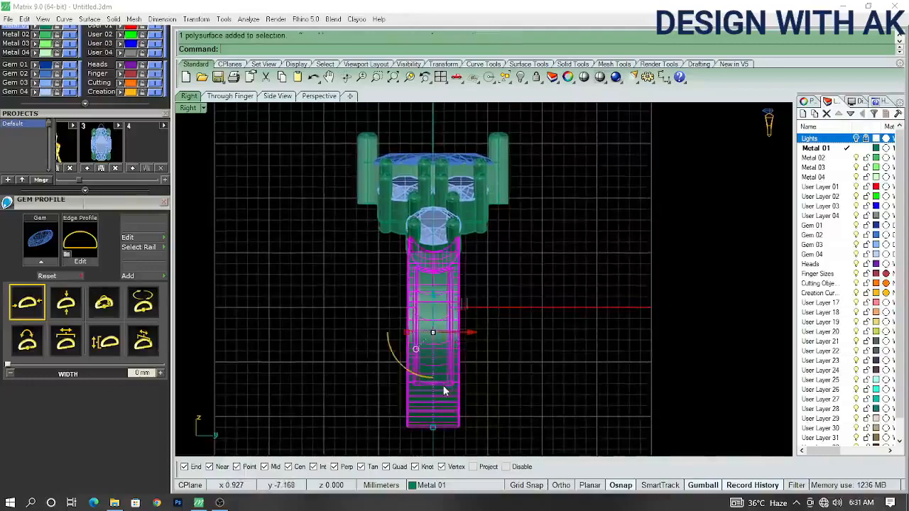
pyautogui.scroll(5, 448, 306)
pyautogui.write('dim')
pyautogui.press('Return')
pyautogui.click(367, 360)
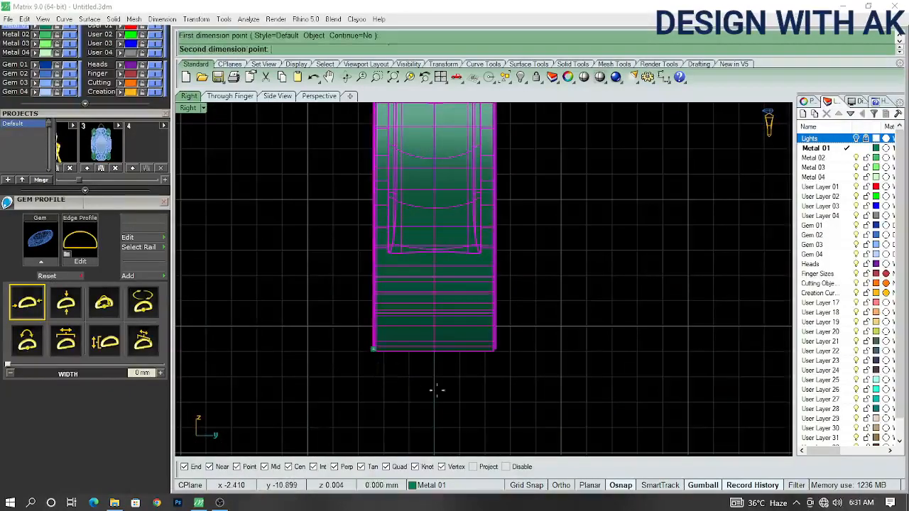
pyautogui.click(497, 351)
pyautogui.scroll(-2, 455, 363)
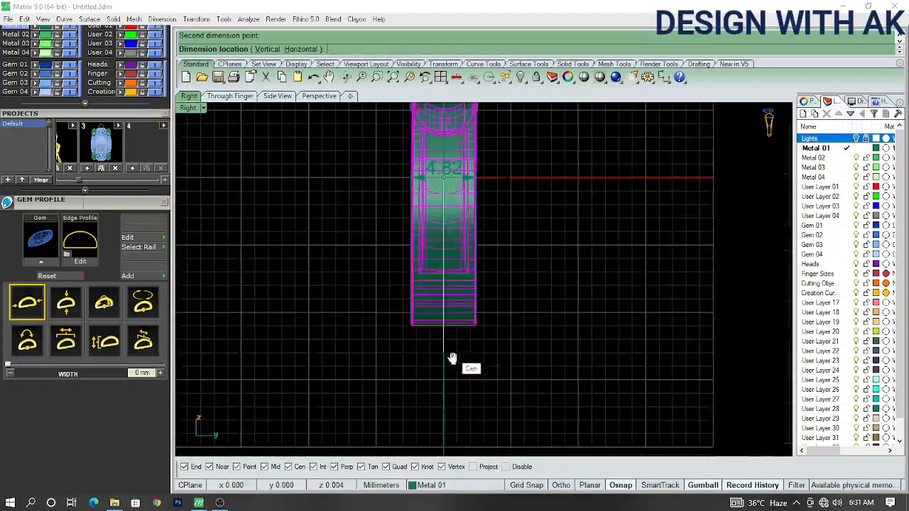
pyautogui.click(454, 415)
pyautogui.moveTo(491, 329); pyautogui.dragTo(455, 358, button='right')
pyautogui.press('F4')
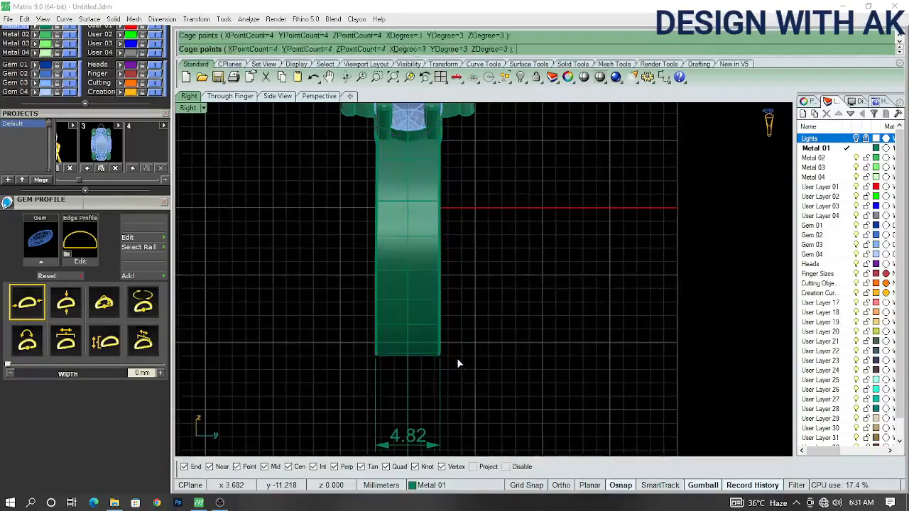
pyautogui.scroll(-2, 467, 364)
pyautogui.press('Escape')
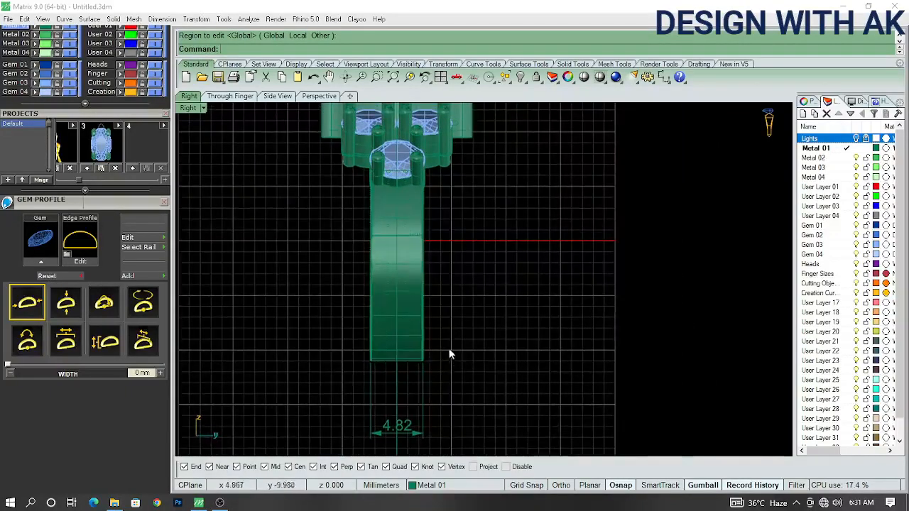
pyautogui.click(414, 312)
pyautogui.moveTo(470, 331); pyautogui.dragTo(474, 313, button='right')
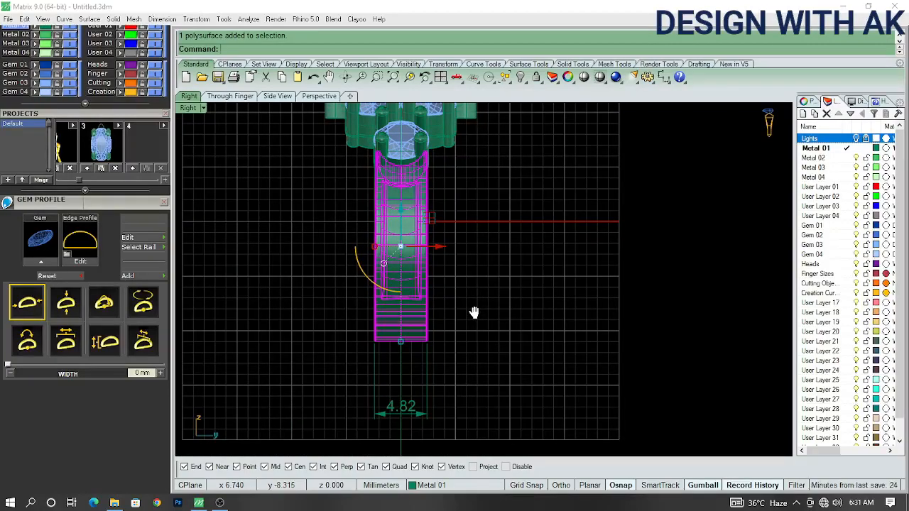
pyautogui.scroll(-2, 476, 319)
pyautogui.moveTo(476, 318); pyautogui.dragTo(463, 339, button='right')
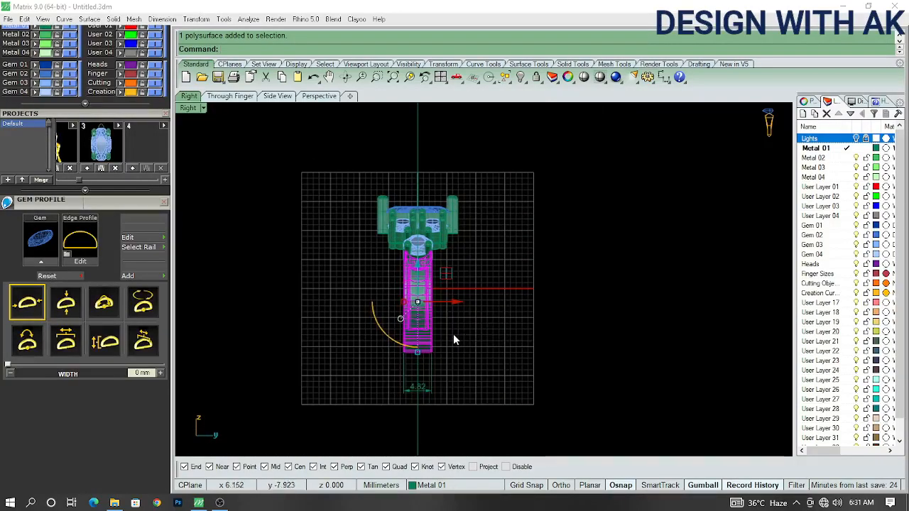
pyautogui.scroll(4, 454, 332)
pyautogui.press('Escape')
# - Delete the width dimension below the band
pyautogui.moveTo(431, 426); pyautogui.dragTo(391, 408)
pyautogui.moveTo(408, 410); pyautogui.dragTo(477, 354, button='right')
pyautogui.press('Delete')
# - Try to taper the band along its vertical centre axis with Rigid set to Yes
pyautogui.moveTo(475, 292); pyautogui.dragTo(443, 322, button='right')
pyautogui.click(446, 308)
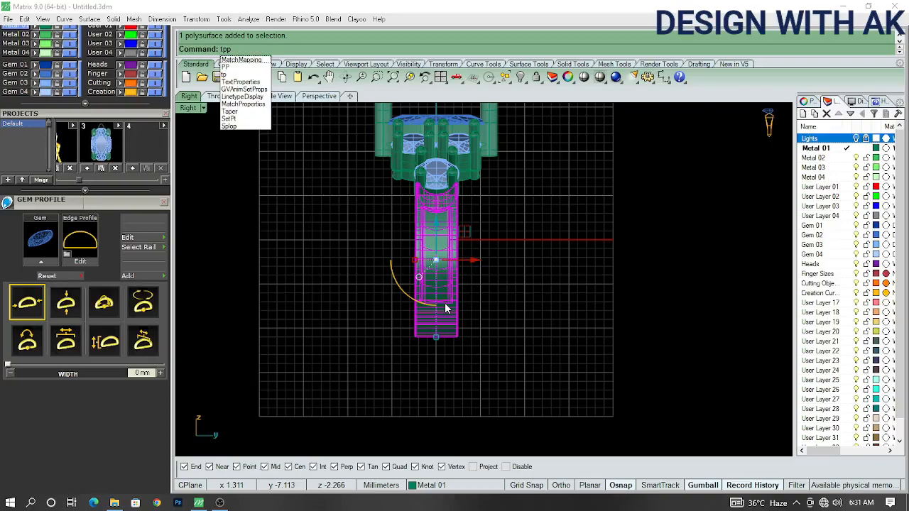
pyautogui.press('Down')
pyautogui.press('Down')
pyautogui.press('Down')
pyautogui.press('Down')
pyautogui.press('Down')
pyautogui.press('Down')
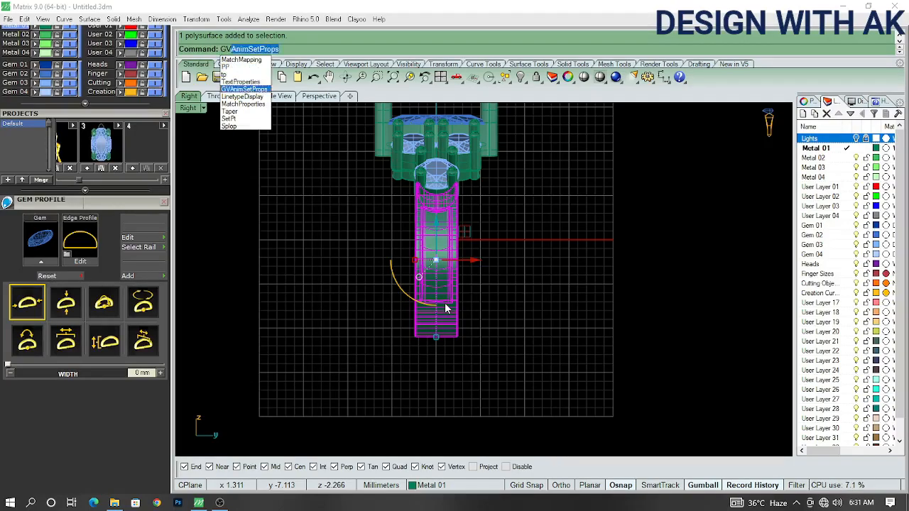
pyautogui.press('Return')
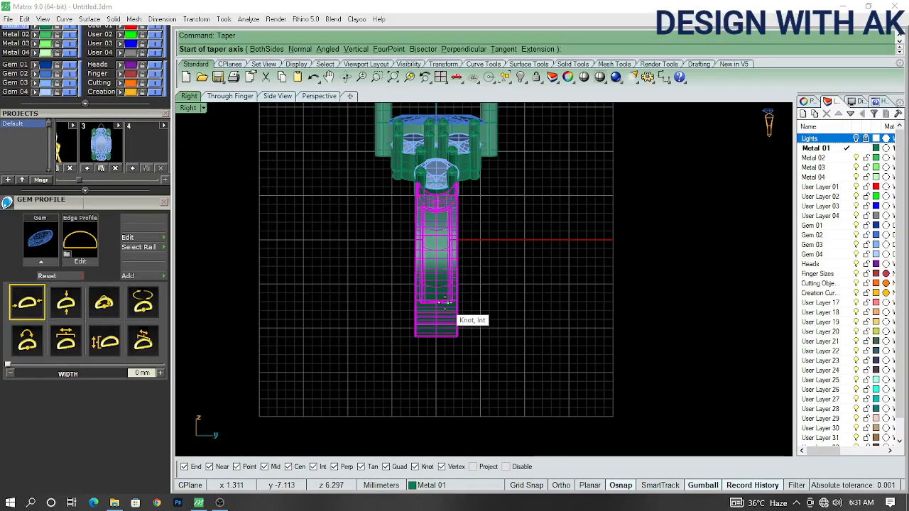
pyautogui.scroll(-1, 457, 280)
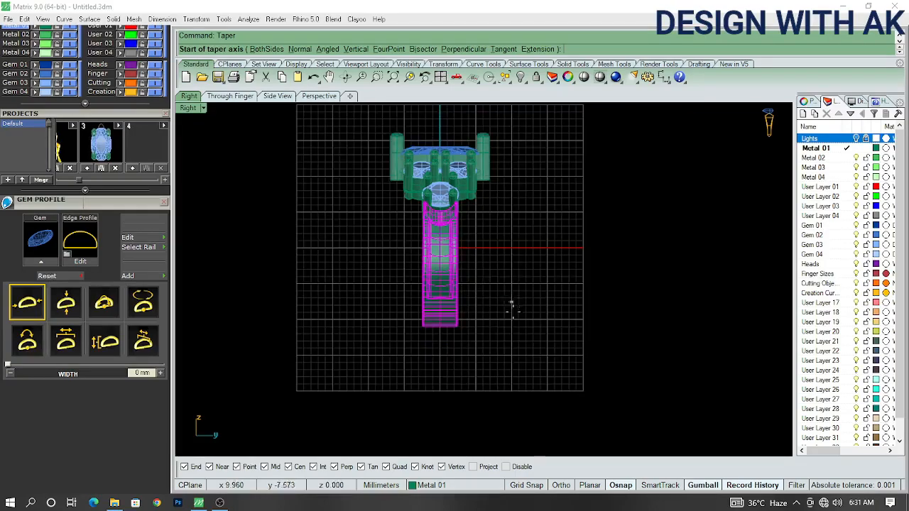
pyautogui.click(440, 124)
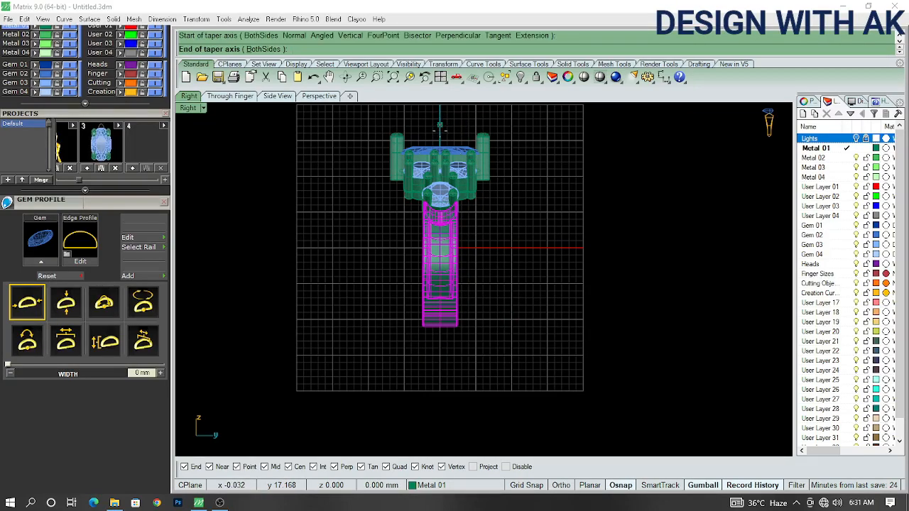
pyautogui.click(441, 393)
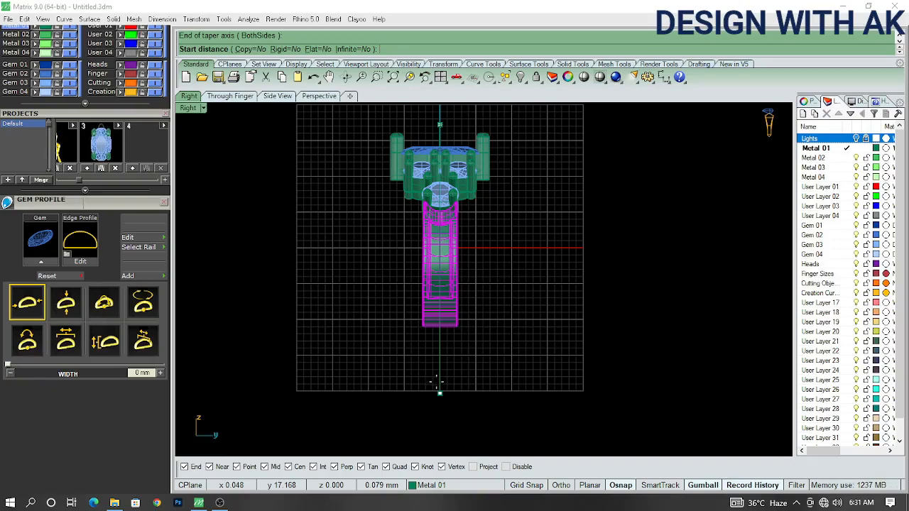
pyautogui.click(284, 50)
pyautogui.click(350, 355)
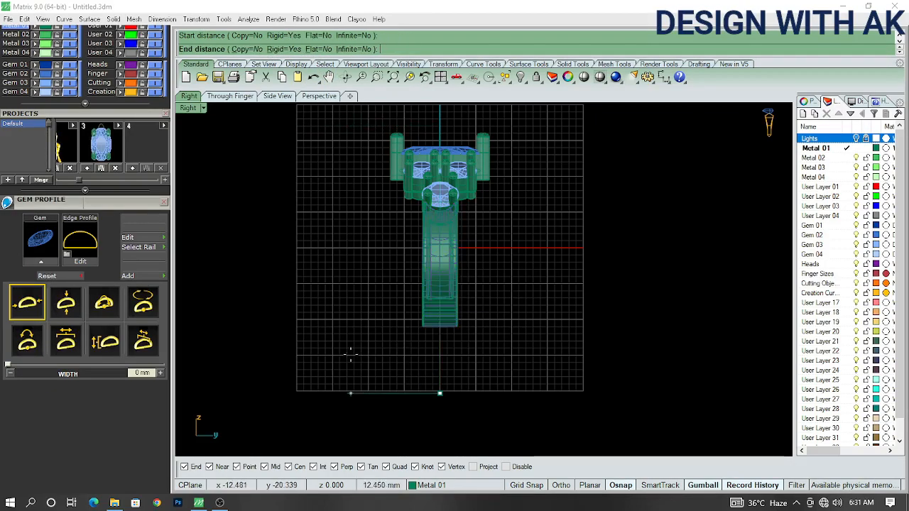
pyautogui.click(354, 352)
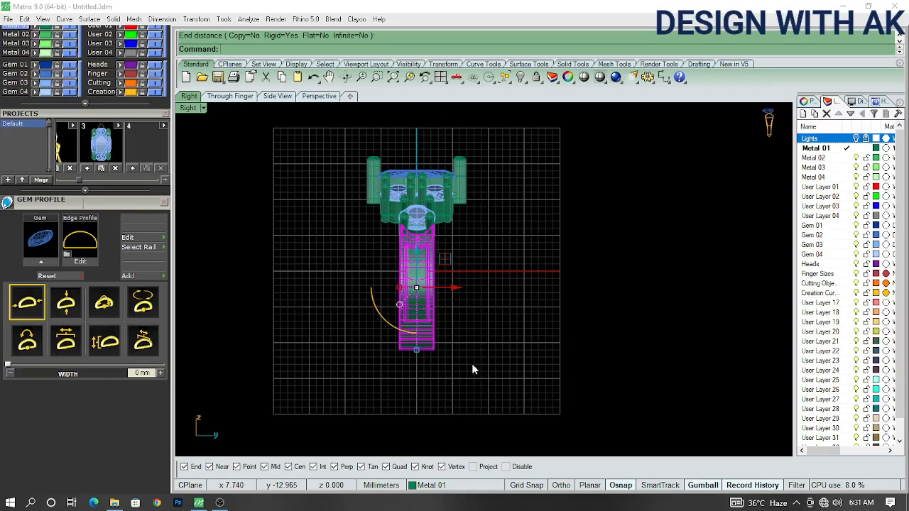
pyautogui.write('T')
pyautogui.write('o')
pyautogui.press('BackSpace')
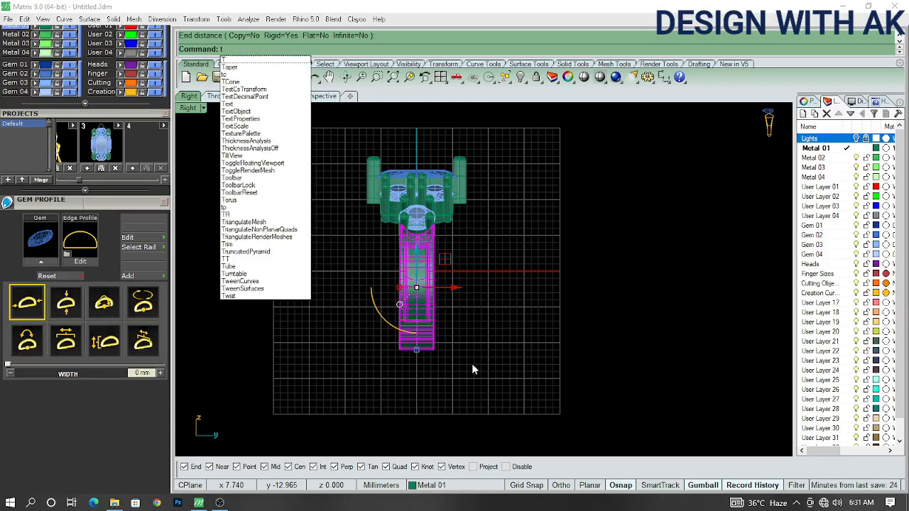
pyautogui.write('aper')
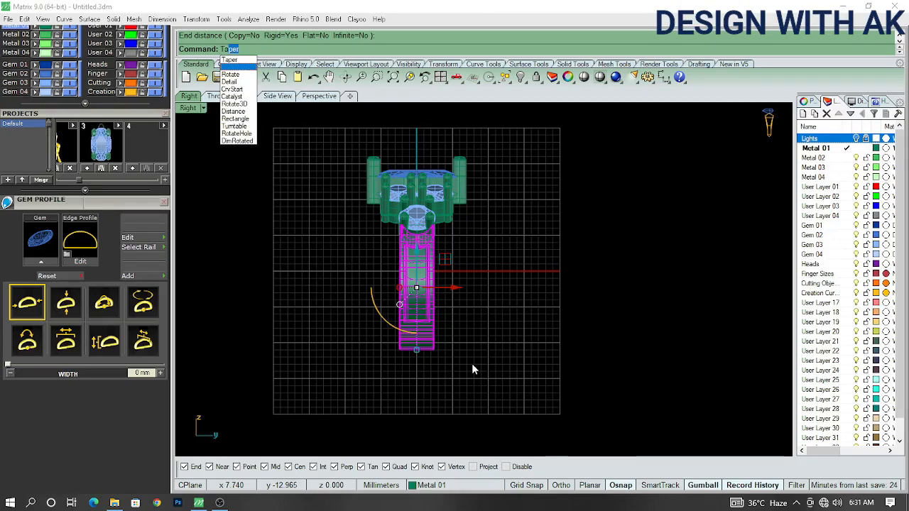
pyautogui.press('Up')
pyautogui.press('Return')
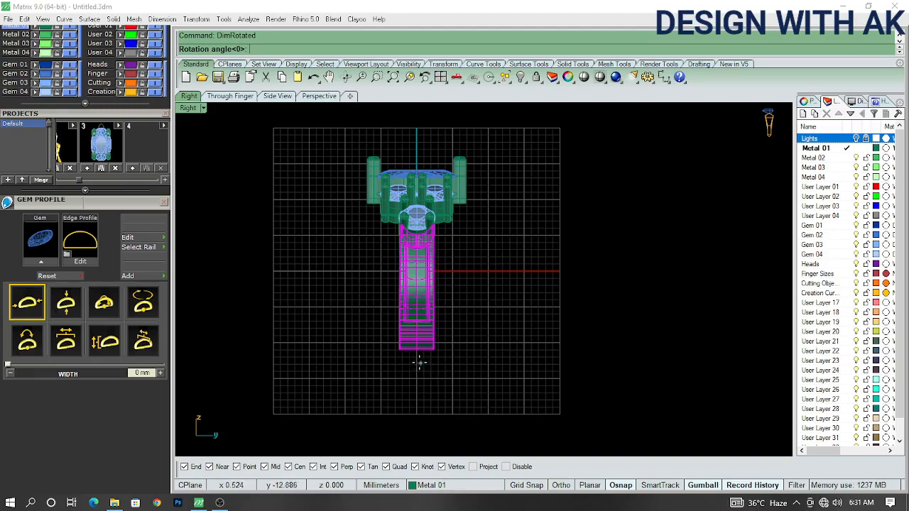
pyautogui.press('Return')
pyautogui.scroll(-3, 426, 365)
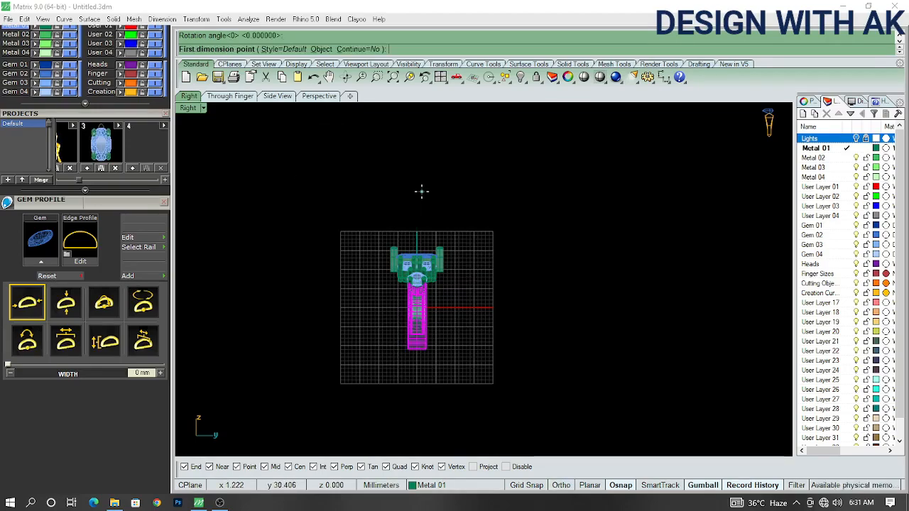
pyautogui.scroll(2, 436, 278)
pyautogui.scroll(1, 504, 268)
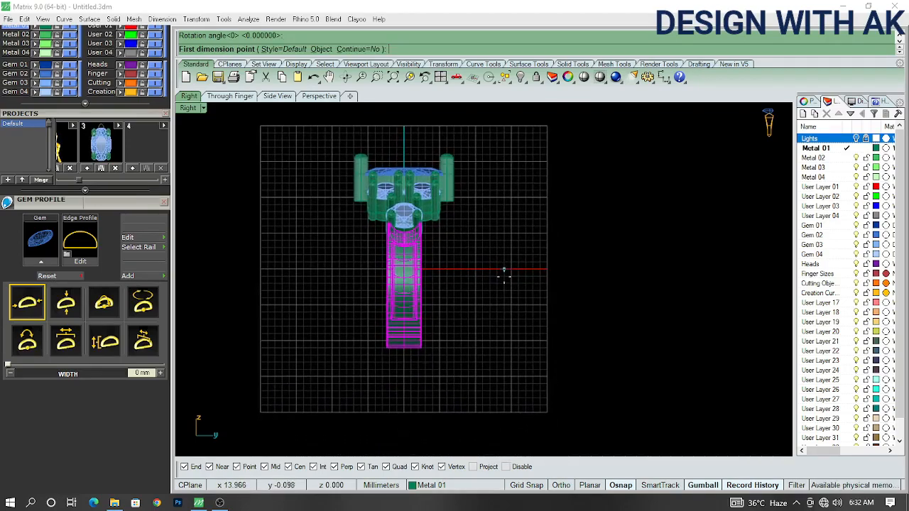
pyautogui.click(405, 355)
pyautogui.click(402, 129)
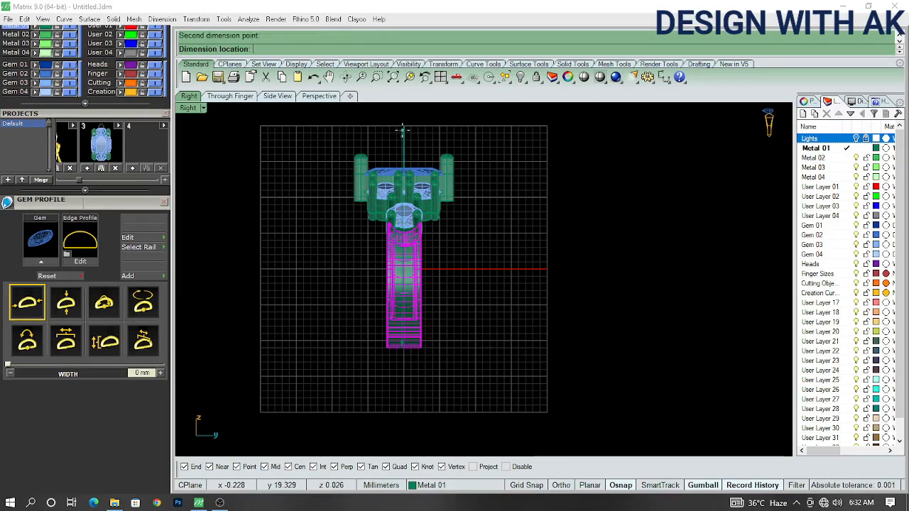
pyautogui.scroll(3, 480, 207)
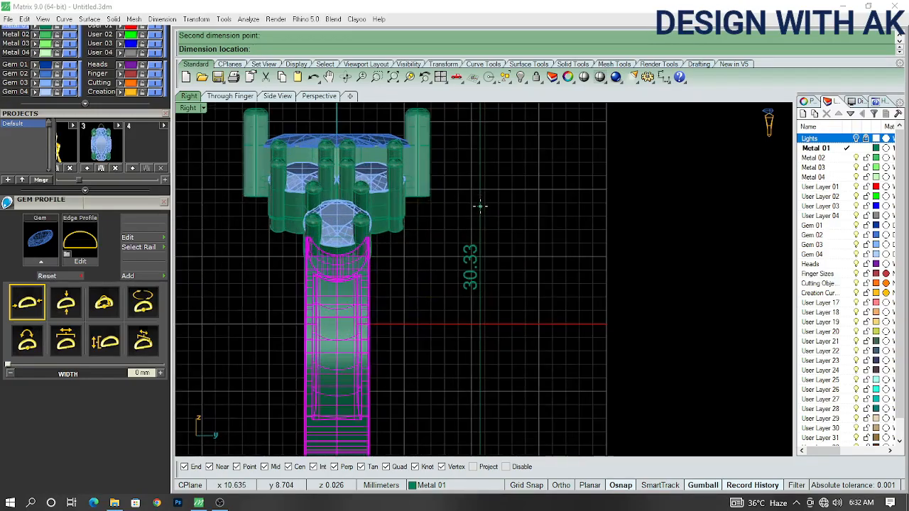
pyautogui.press('Escape')
pyautogui.scroll(-5, 479, 206)
pyautogui.moveTo(488, 311); pyautogui.dragTo(441, 300, button='right')
pyautogui.press('Escape')
# - Put an edit cage around the band and narrow its lowest row of cage points symmetrically
pyautogui.scroll(5, 457, 287)
pyautogui.click(437, 290)
pyautogui.press('Return')
pyautogui.press('Return')
pyautogui.moveTo(318, 317); pyautogui.dragTo(527, 368)
pyautogui.moveTo(355, 339); pyautogui.dragTo(368, 342)
# - Narrow the next two higher rows of cage points progressively less, giving the band a smooth taper
pyautogui.moveTo(325, 242); pyautogui.dragTo(564, 291)
pyautogui.moveTo(357, 260); pyautogui.dragTo(366, 262)
pyautogui.keyDown('ctrl'); pyautogui.keyDown('shift'); pyautogui.moveTo(447, 304); pyautogui.dragTo(477, 357, button='right'); pyautogui.keyUp('shift'); pyautogui.keyUp('ctrl')
pyautogui.press('F3')
pyautogui.moveTo(360, 222); pyautogui.dragTo(461, 245)
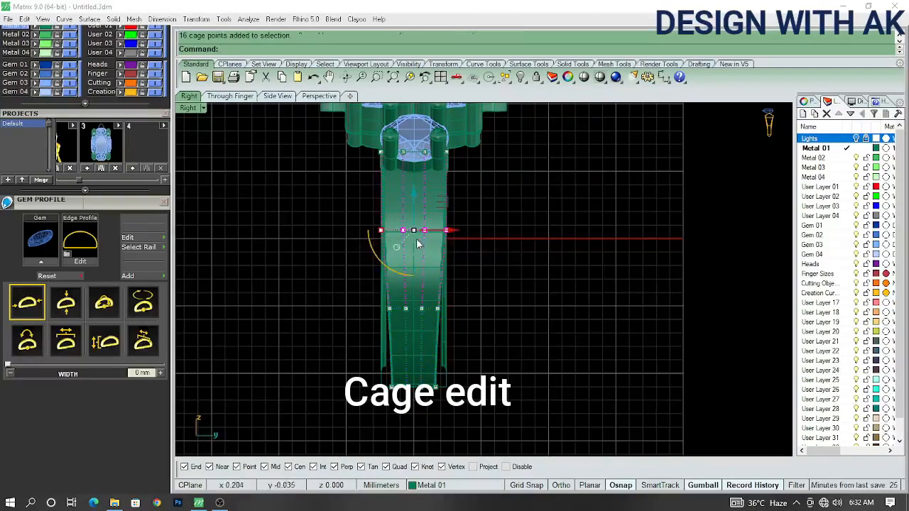
pyautogui.moveTo(380, 230); pyautogui.dragTo(384, 231)
pyautogui.moveTo(484, 344); pyautogui.dragTo(500, 307, button='right')
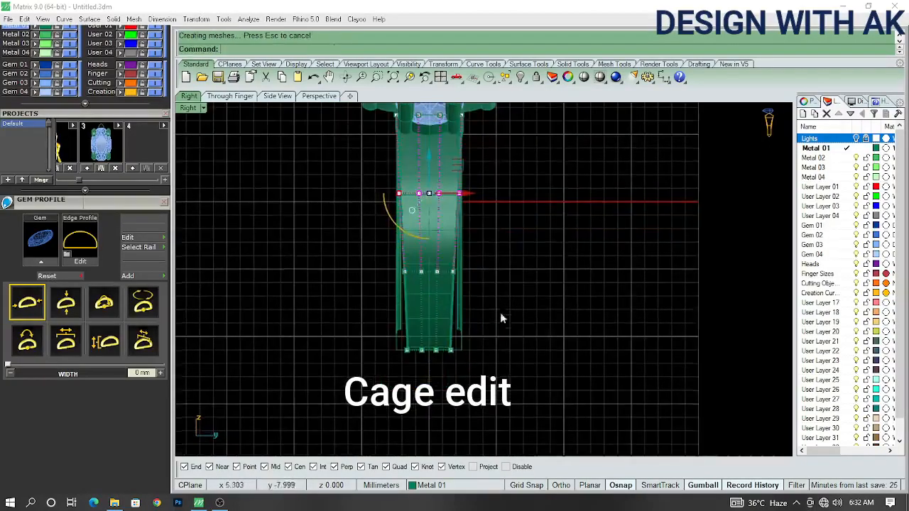
pyautogui.press('Escape')
pyautogui.press('Escape')
# - Delete the leftover straight surfaces and control cages around the lower part of the tapered band
pyautogui.scroll(6, 458, 324)
pyautogui.scroll(2, 458, 328)
pyautogui.click(474, 344)
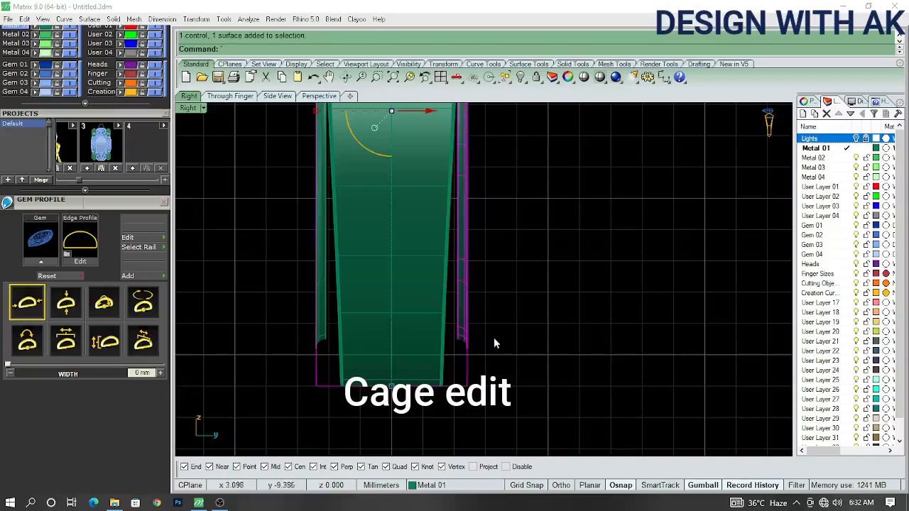
pyautogui.press('Delete')
pyautogui.click(320, 338)
pyautogui.press('Delete')
pyautogui.scroll(-10, 401, 332)
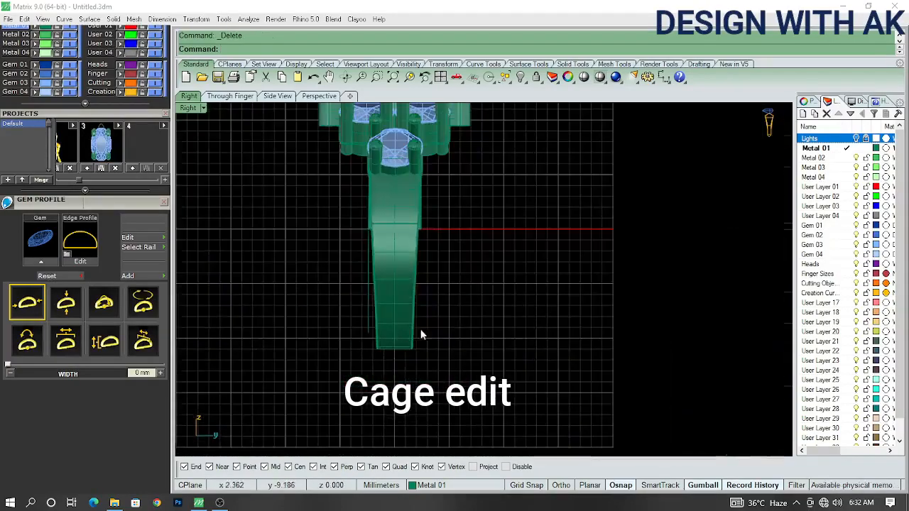
pyautogui.scroll(6, 365, 324)
pyautogui.click(375, 325)
pyautogui.press('Delete')
# - Delete the remaining stray surfaces along the sides of the tapered band
pyautogui.moveTo(410, 284); pyautogui.dragTo(422, 304, button='right')
pyautogui.scroll(6, 463, 377)
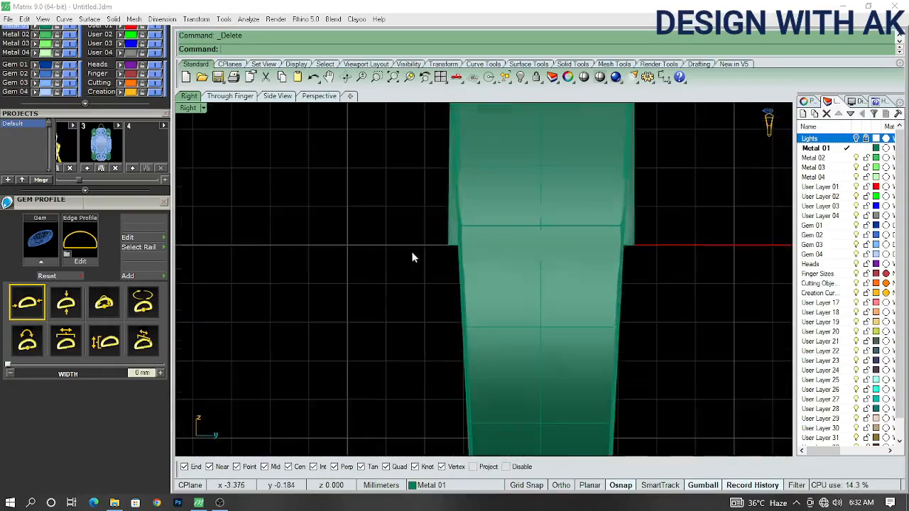
pyautogui.click(474, 301)
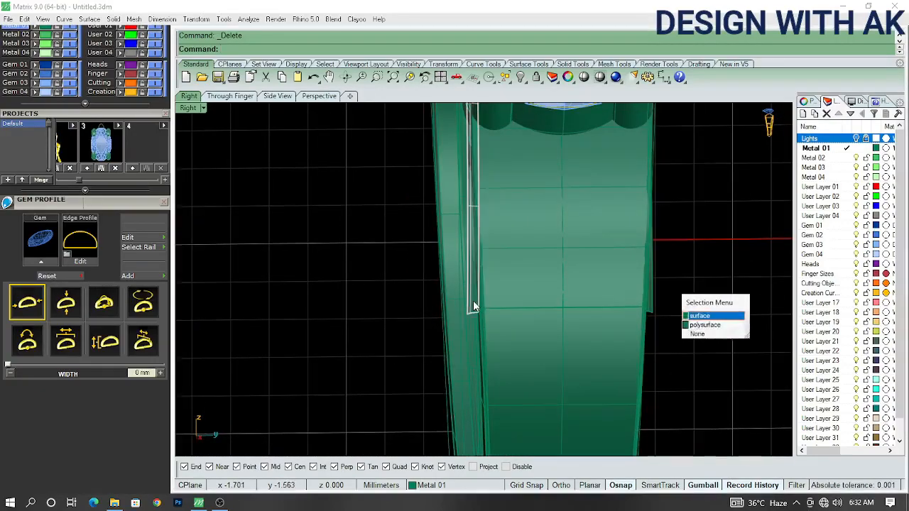
pyautogui.click(729, 316)
pyautogui.press('Delete')
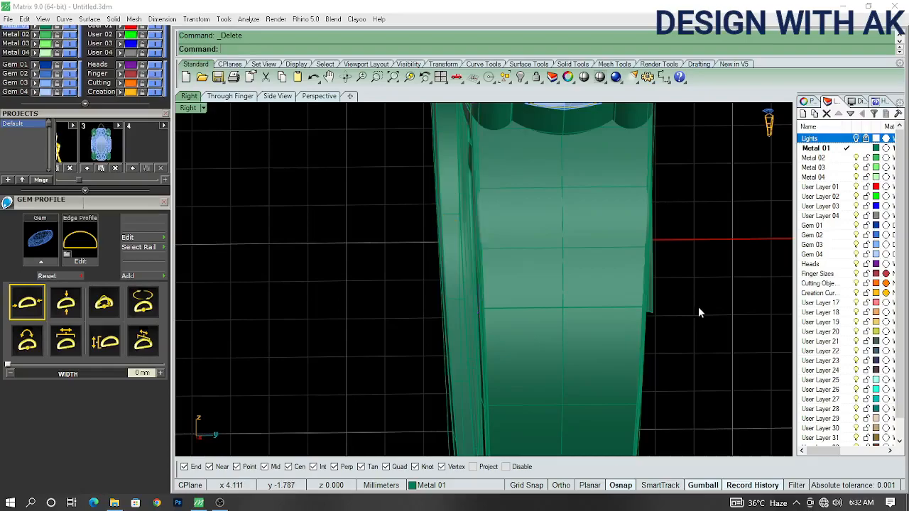
pyautogui.moveTo(698, 308); pyautogui.dragTo(607, 316, button='right')
pyautogui.click(566, 319)
pyautogui.click(607, 318)
pyautogui.scroll(-5, 606, 319)
pyautogui.moveTo(662, 318); pyautogui.dragTo(629, 357, button='right')
pyautogui.click(658, 372)
pyautogui.press('Delete')
# - Check the tapered band for naked edges with Edge Analysis and return to the top view
pyautogui.click(629, 348)
pyautogui.write('SE')
pyautogui.press('Return')
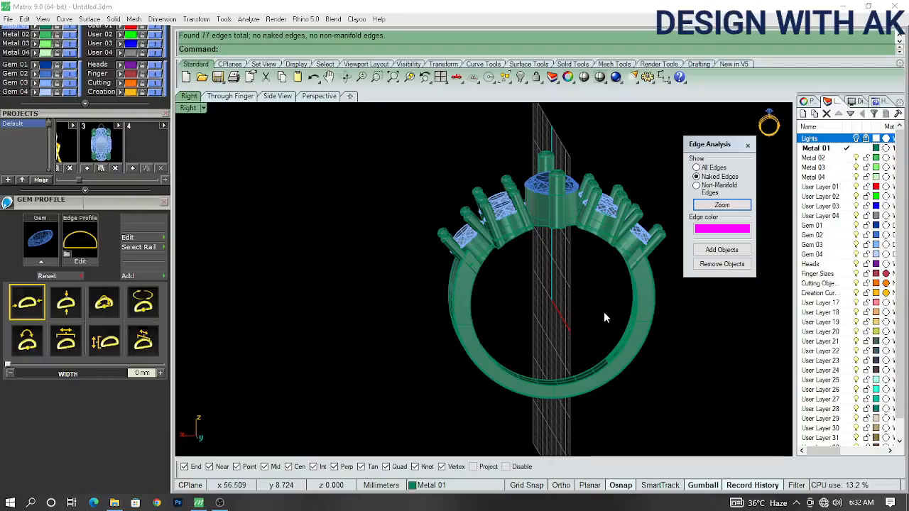
pyautogui.click(748, 146)
pyautogui.press('F1')
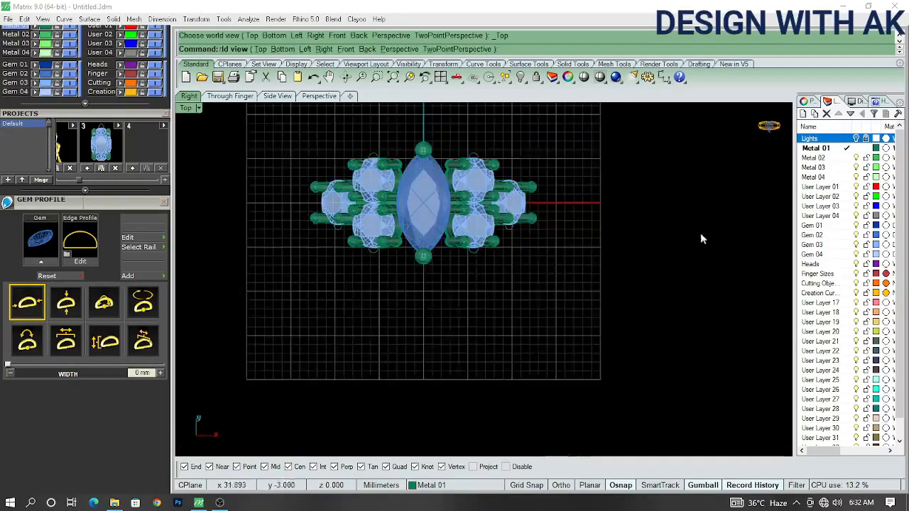
# - Inspect the ring's settings and tapered band from the top, the front and angled perspective views
pyautogui.scroll(11, 260, 217)
pyautogui.moveTo(462, 289); pyautogui.dragTo(520, 268, button='right')
pyautogui.press('F2')
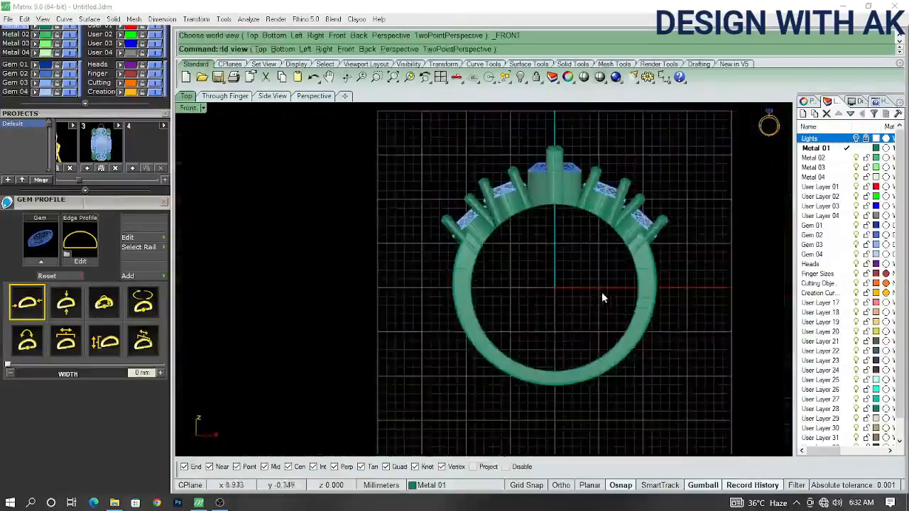
pyautogui.scroll(8, 488, 213)
pyautogui.moveTo(488, 211); pyautogui.dragTo(499, 348, button='right')
pyautogui.press('F1')
pyautogui.click(448, 333)
pyautogui.moveTo(448, 333); pyautogui.dragTo(478, 307, button='right')
pyautogui.hotkey('ctrl', 'a')
pyautogui.press('Escape')
pyautogui.scroll(-4, 483, 318)
pyautogui.keyDown('ctrl'); pyautogui.keyDown('shift'); pyautogui.moveTo(510, 346); pyautogui.dragTo(503, 246, button='right'); pyautogui.keyUp('shift'); pyautogui.keyUp('ctrl')
pyautogui.click(487, 298)
# - Select the entire ring in the front view and ungroup all its objects
pyautogui.scroll(-6, 487, 298)
pyautogui.press('F2')
pyautogui.press('Escape')
pyautogui.moveTo(347, 226); pyautogui.dragTo(578, 368)
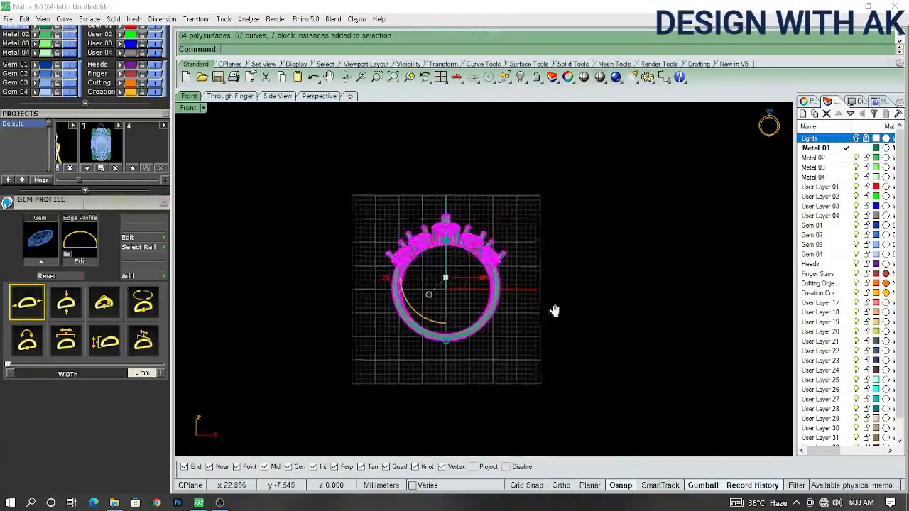
pyautogui.moveTo(578, 368); pyautogui.dragTo(574, 302, button='right')
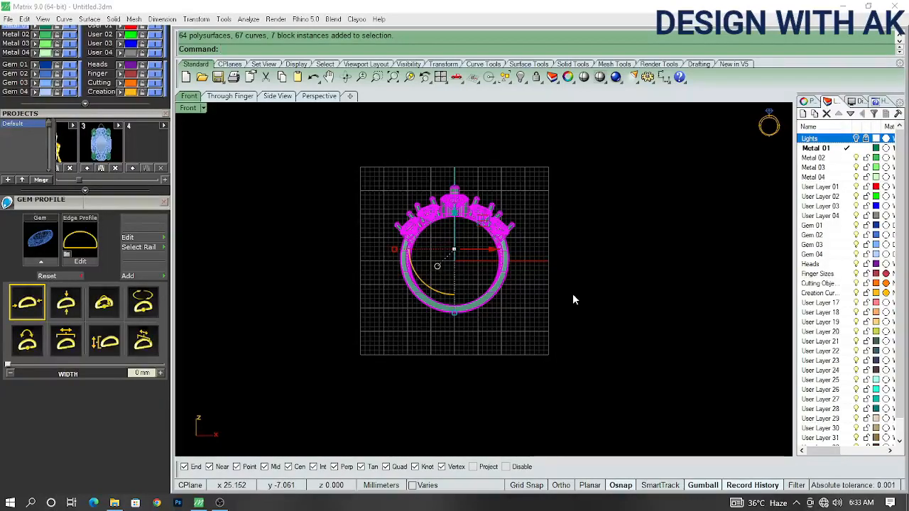
pyautogui.write('ngroup')
pyautogui.press('Return')
pyautogui.press('Escape')
# - Select all the round gems together with the marquise centre gem and group them
pyautogui.keyDown('ctrl'); pyautogui.keyDown('shift'); pyautogui.moveTo(572, 274); pyautogui.dragTo(497, 277, button='right'); pyautogui.keyUp('shift'); pyautogui.keyUp('ctrl')
pyautogui.scroll(5, 497, 277)
pyautogui.click(458, 206)
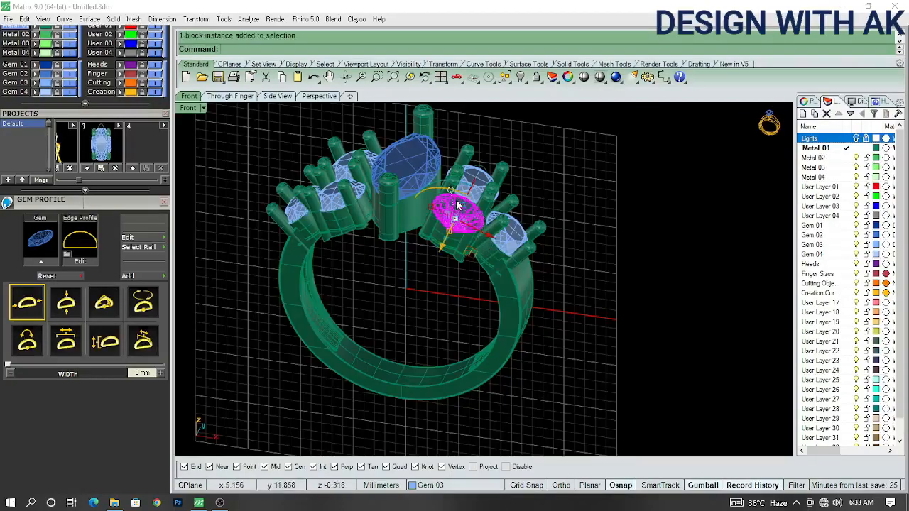
pyautogui.write('ssc')
pyautogui.keyDown('shift'); pyautogui.click(406, 158); pyautogui.keyUp('shift')
pyautogui.hotkey('ctrl', 'g')
pyautogui.click(656, 279)
# - Select the ring's metal parts, including the band, heads and prongs, and group them
pyautogui.press('F1')
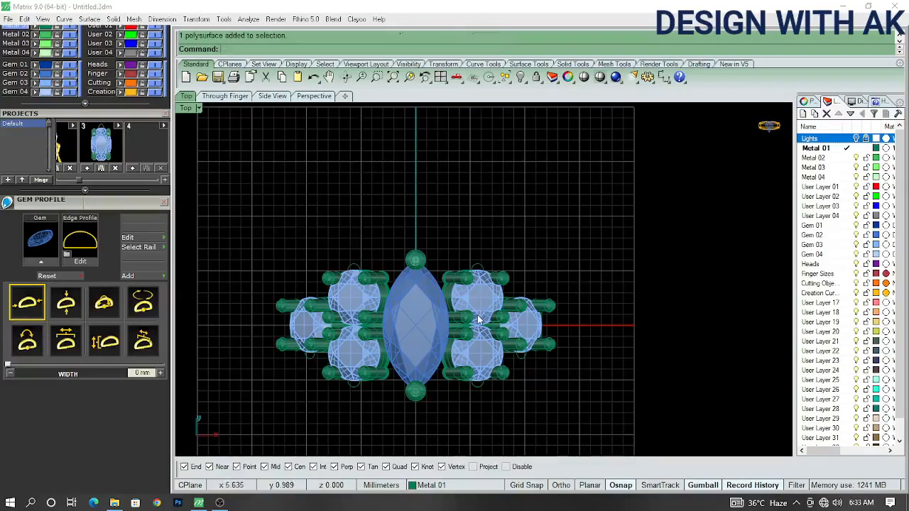
pyautogui.click(458, 317)
pyautogui.scroll(3, 492, 287)
pyautogui.press('Return')
pyautogui.scroll(-6, 491, 286)
pyautogui.moveTo(551, 305); pyautogui.dragTo(553, 213, button='right')
pyautogui.write('Gh')
pyautogui.press('Return')
pyautogui.click(587, 250)
pyautogui.scroll(7, 561, 241)
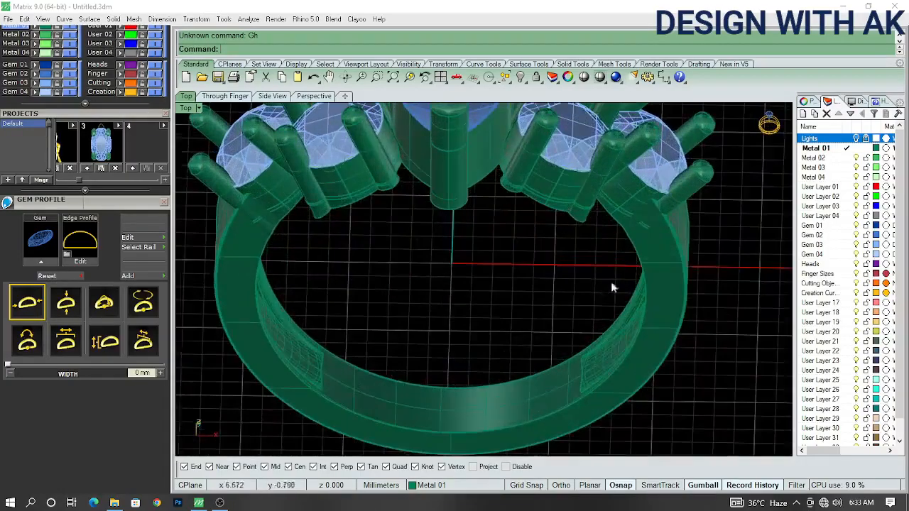
# - Check the metal group by selecting it and viewing it from different angles and the top
pyautogui.hotkey('ctrl', 'a')
pyautogui.keyDown('ctrl'); pyautogui.keyDown('shift'); pyautogui.moveTo(649, 283); pyautogui.dragTo(599, 308, button='right'); pyautogui.keyUp('shift'); pyautogui.keyUp('ctrl')
pyautogui.press('F5')
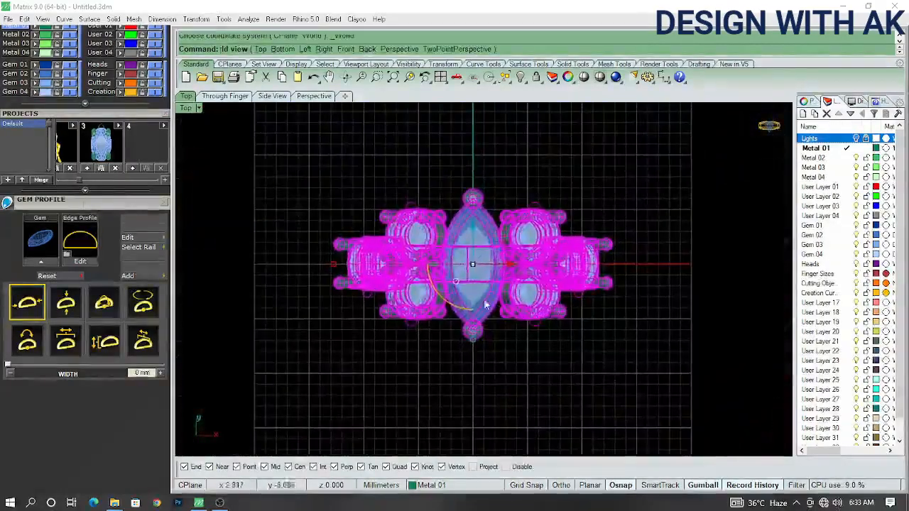
pyautogui.click(209, 139)
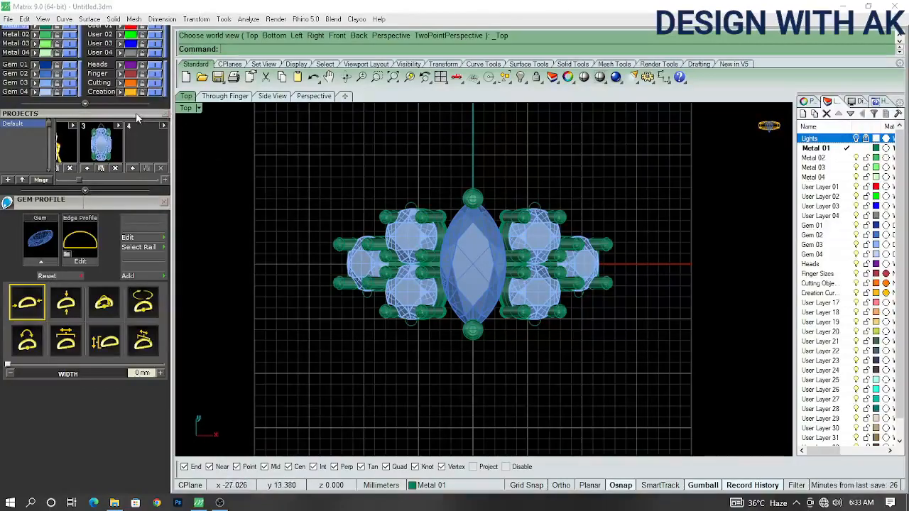
# - Open the V-Ray material editor and show the Lights layer containing the reference photo
pyautogui.scroll(5, 137, 119)
pyautogui.hotkey('ctrl', 'a')
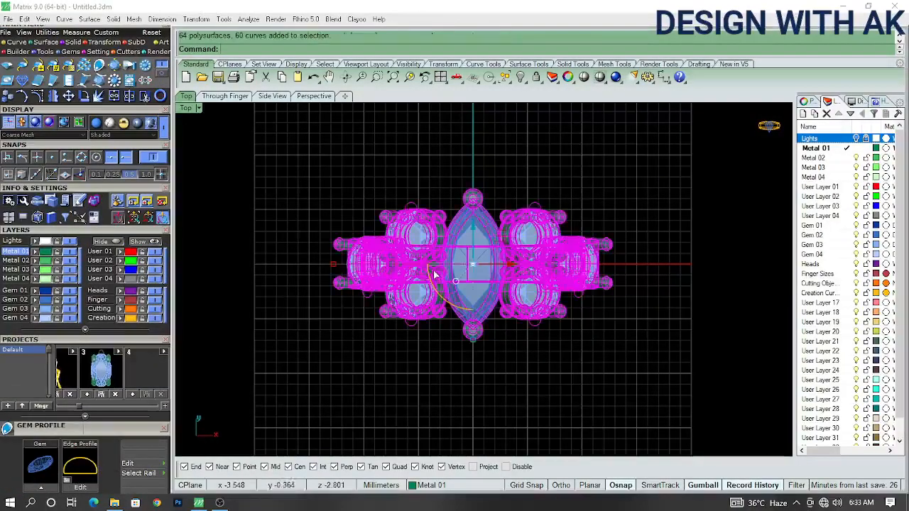
pyautogui.scroll(3, 118, 195)
pyautogui.scroll(-3, 121, 195)
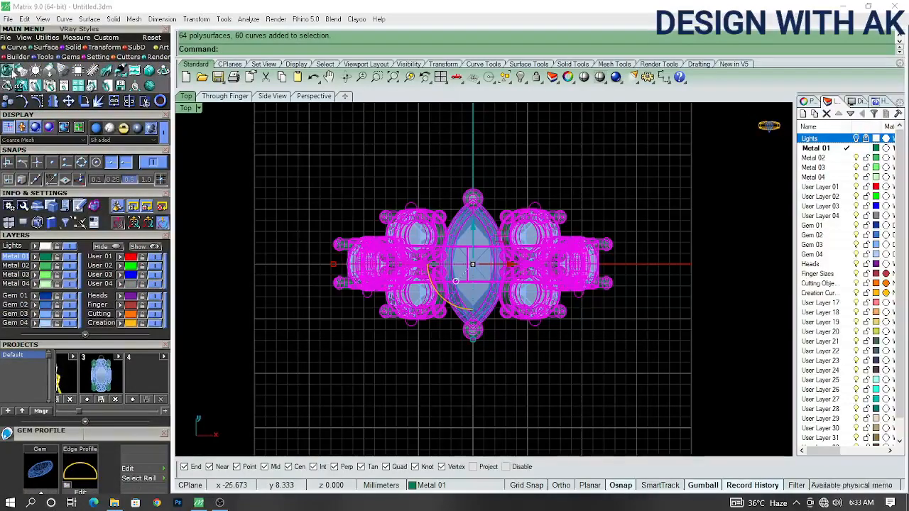
pyautogui.click(7, 70)
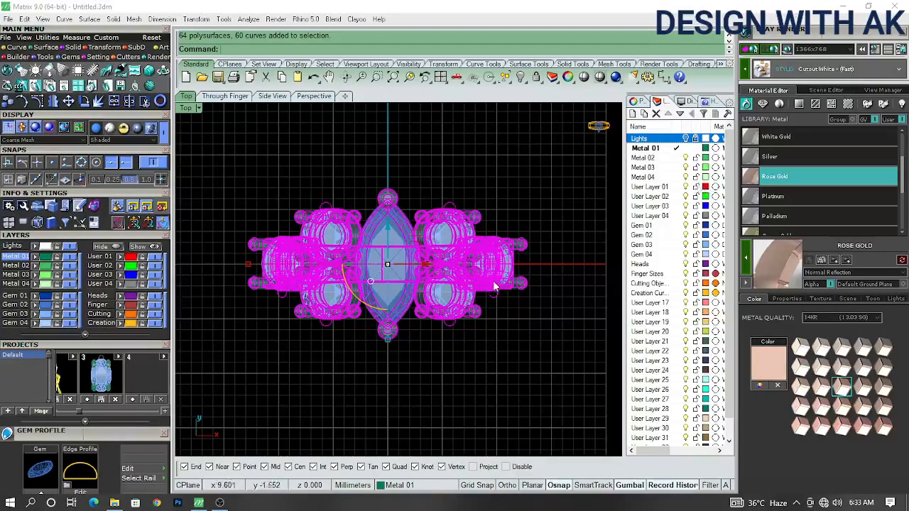
pyautogui.press('Escape')
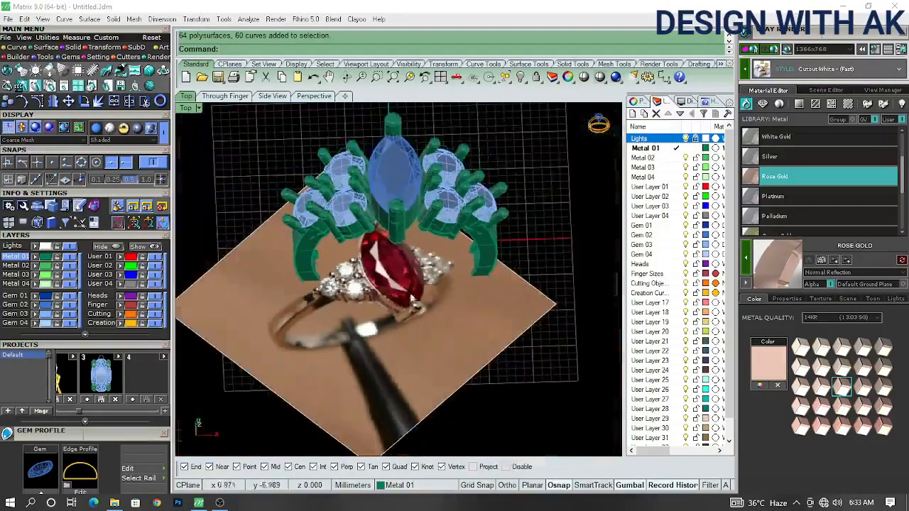
# - Assign the White Gold material to the ring's metal group
pyautogui.moveTo(433, 256); pyautogui.dragTo(427, 280, button='right')
pyautogui.scroll(4, 522, 210)
pyautogui.click(496, 273)
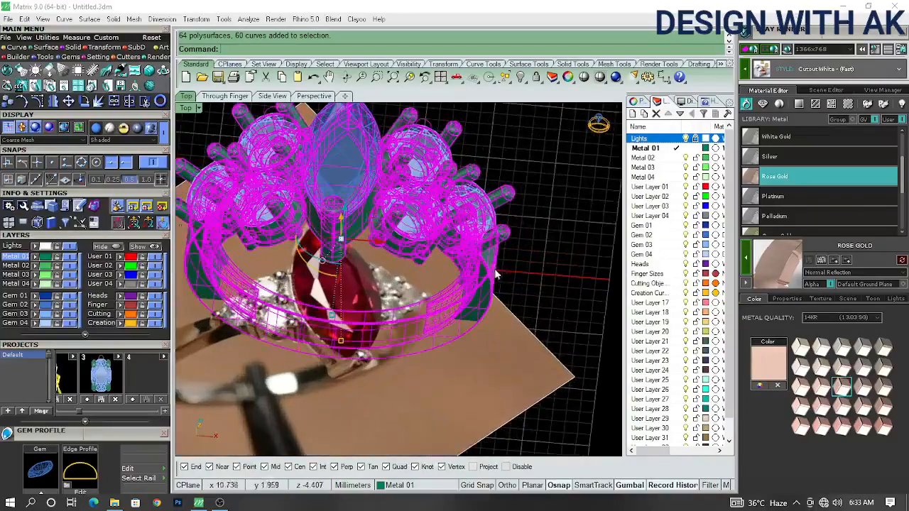
pyautogui.click(796, 139)
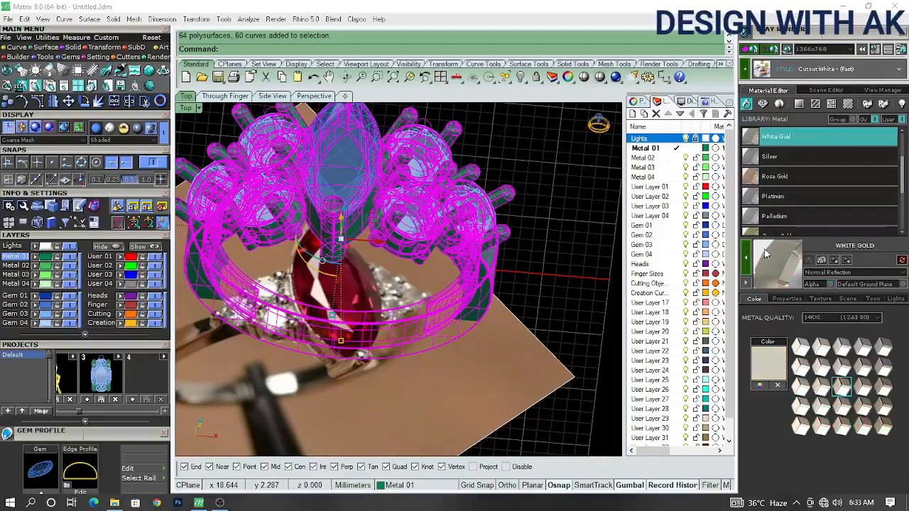
pyautogui.click(747, 255)
# - Ungroup the gems to separate the marquise centre gem from the round gems
pyautogui.scroll(-5, 526, 275)
pyautogui.scroll(5, 473, 282)
pyautogui.click(398, 168)
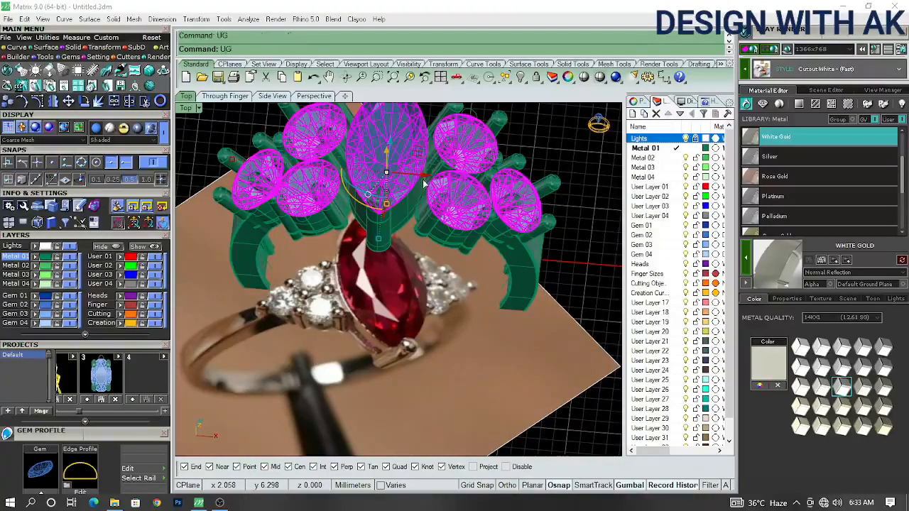
pyautogui.press('Return')
pyautogui.click(419, 172)
pyautogui.click(475, 306)
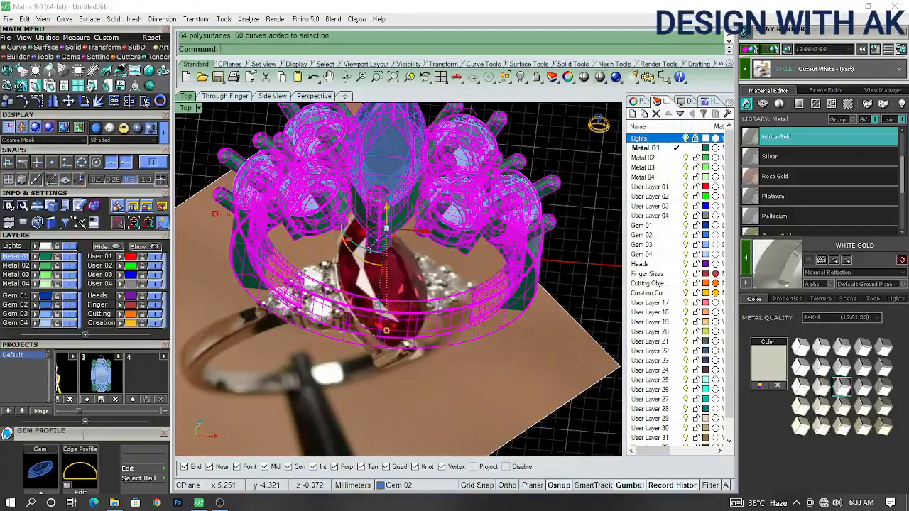
# - Select the six matching round side gems and group them without the marquise
pyautogui.write('SS')
pyautogui.press('Return')
pyautogui.click(458, 206)
pyautogui.write('ssc')
pyautogui.press('Return')
pyautogui.write('G')
pyautogui.press('Return')
# - Browse the gem materials for a red stone and assign Opal Black Lab to the marquise centre gem
pyautogui.click(417, 146)
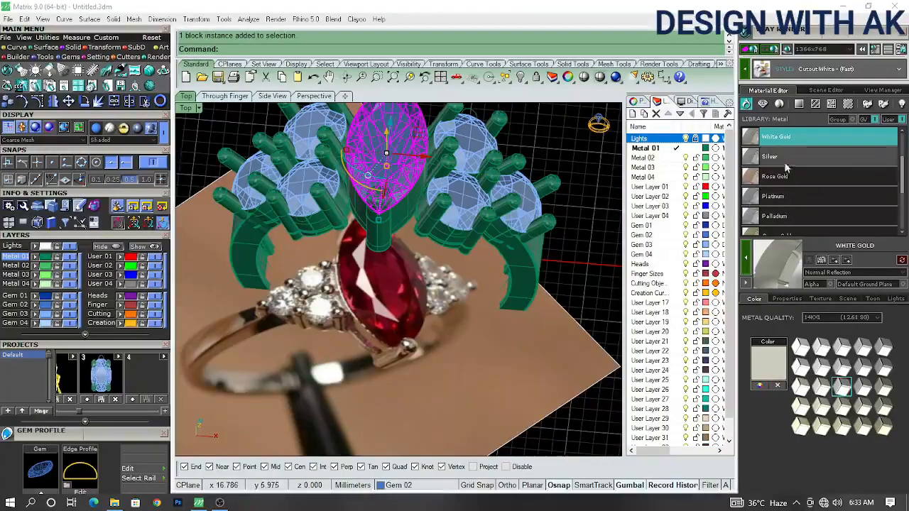
pyautogui.click(763, 104)
pyautogui.scroll(-3, 839, 191)
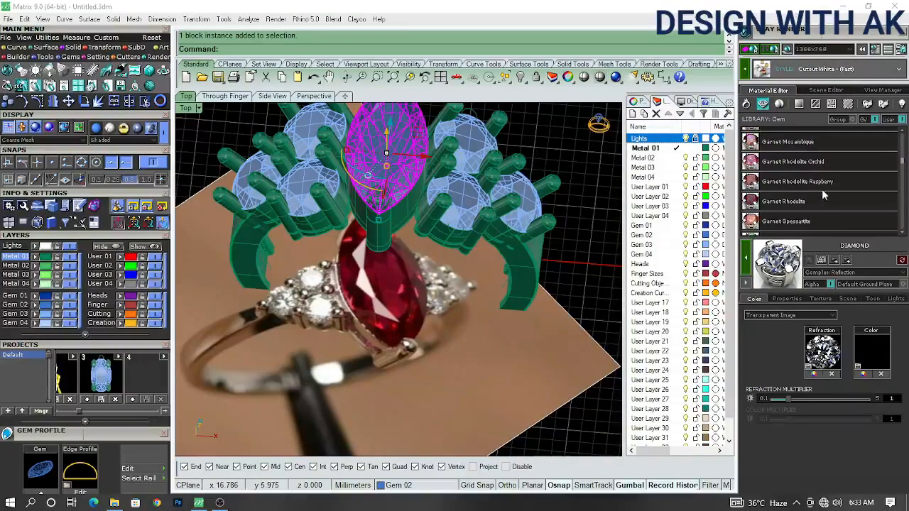
pyautogui.click(810, 162)
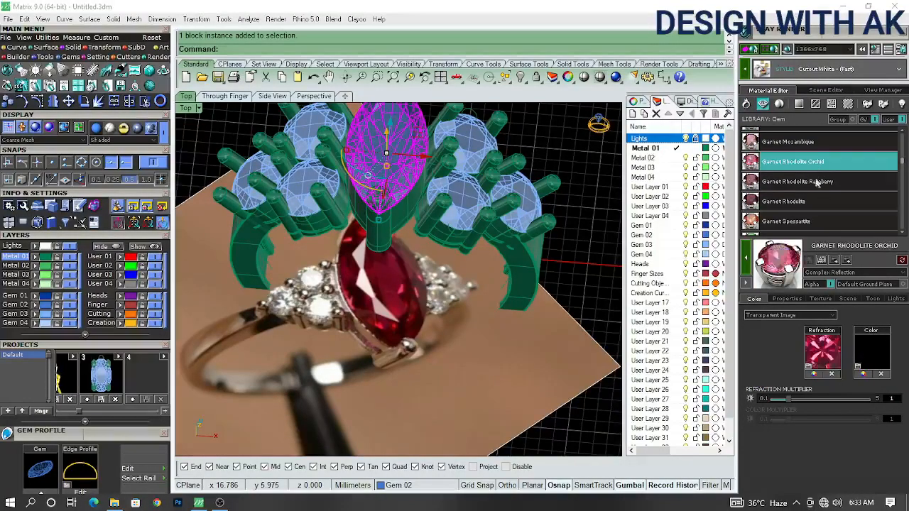
pyautogui.scroll(-5, 806, 189)
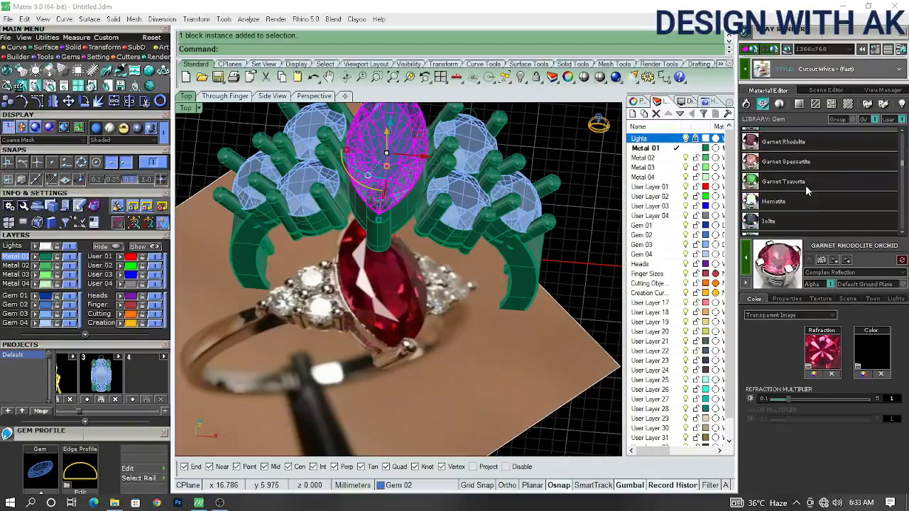
pyautogui.scroll(-5, 805, 184)
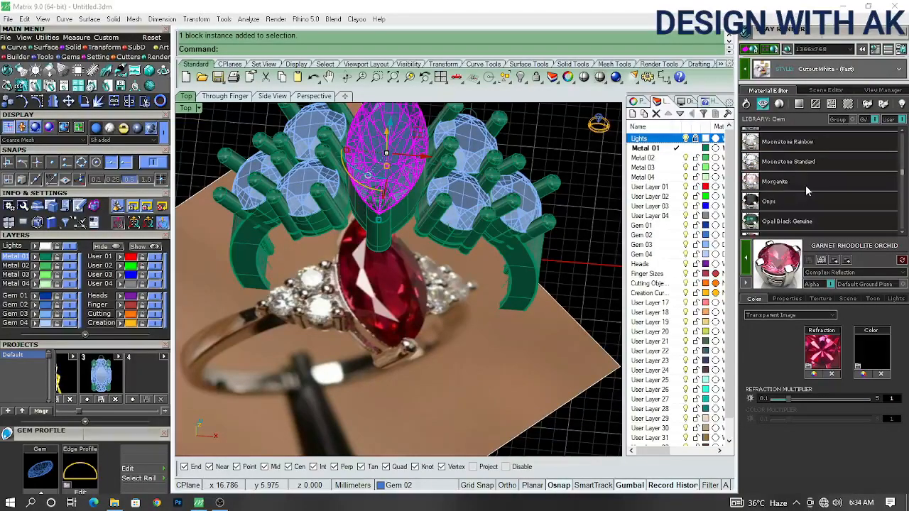
pyautogui.click(804, 163)
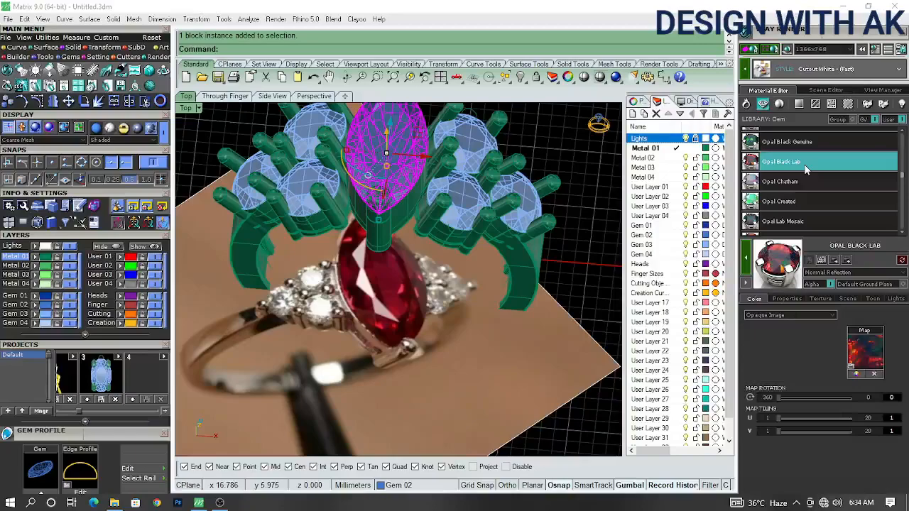
pyautogui.click(582, 262)
# - Assign the Diamond material to the group of round side gems
pyautogui.click(469, 204)
pyautogui.scroll(10, 769, 178)
pyautogui.scroll(10, 784, 189)
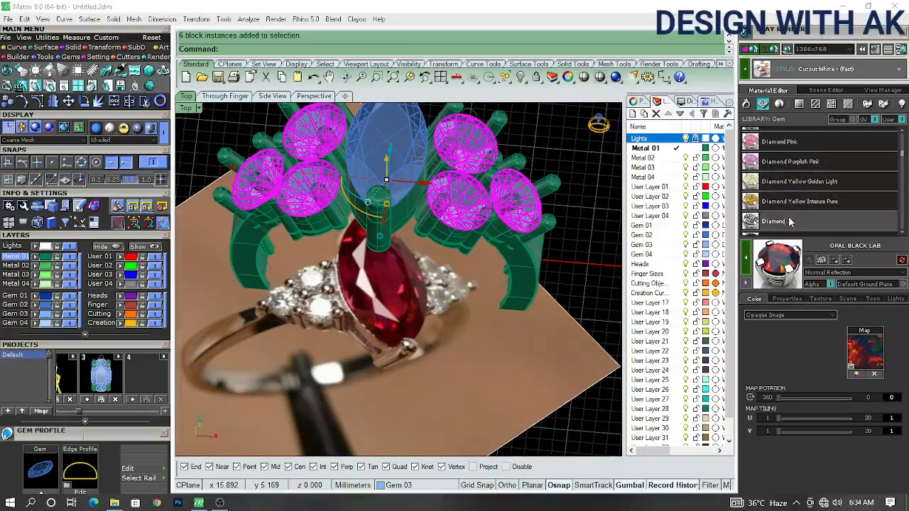
pyautogui.click(789, 221)
pyautogui.click(568, 234)
# - Hide the Lights layer and render the ring with V-Ray from an angled perspective view
pyautogui.scroll(-5, 550, 225)
pyautogui.moveTo(550, 226); pyautogui.dragTo(480, 256, button='right')
pyautogui.scroll(7, 527, 216)
pyautogui.scroll(7, 537, 298)
pyautogui.click(686, 139)
pyautogui.scroll(-5, 480, 245)
pyautogui.hotkey('ctrl', 'F1')
pyautogui.scroll(-5, 530, 237)
pyautogui.scroll(5, 479, 253)
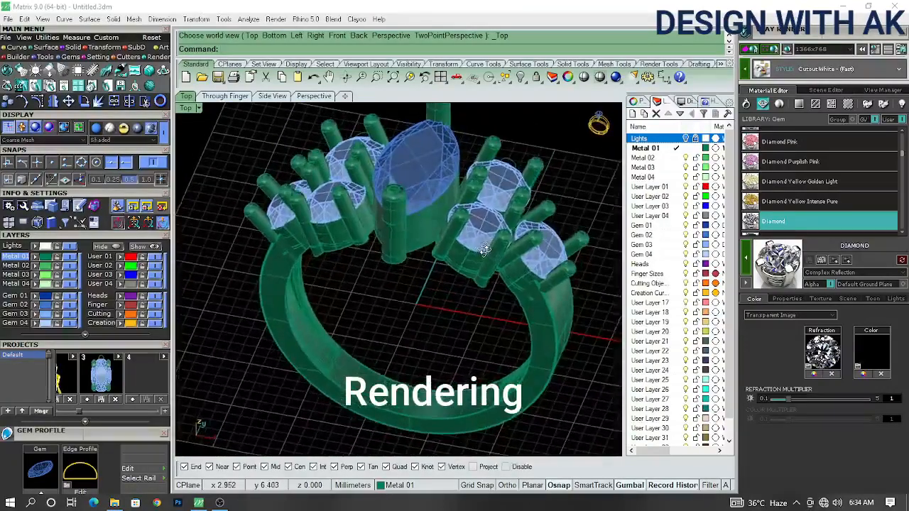
pyautogui.click(774, 50)
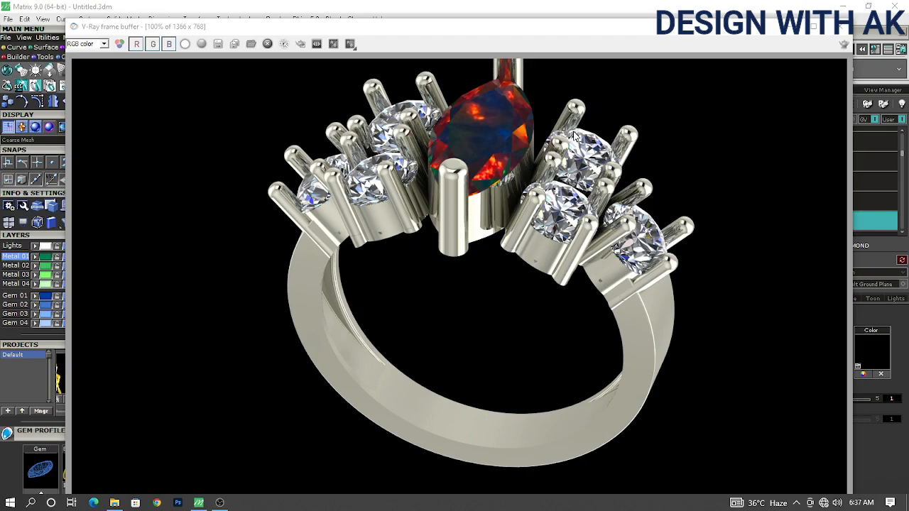
# - Save the rendered image as the JPEG file ring2 in the ring lot folder and close the V-Ray frame buffer
pyautogui.click(219, 44)
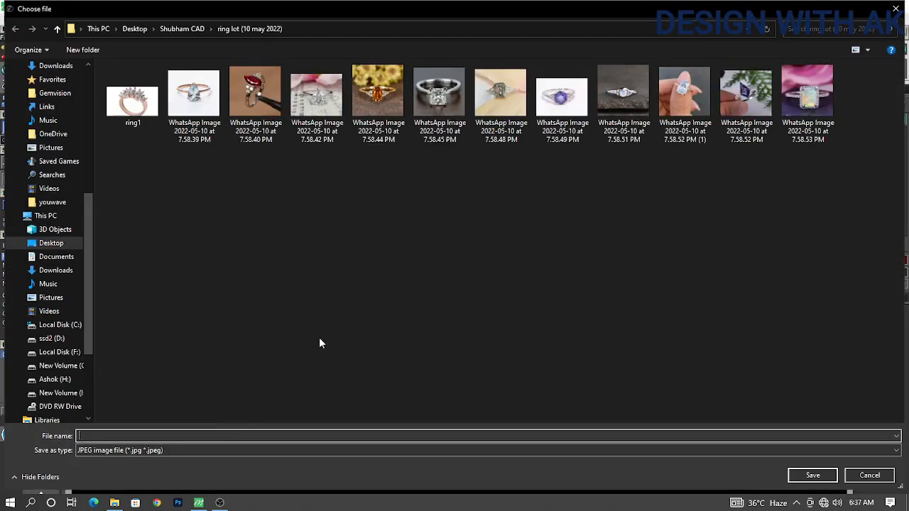
pyautogui.write('ring')
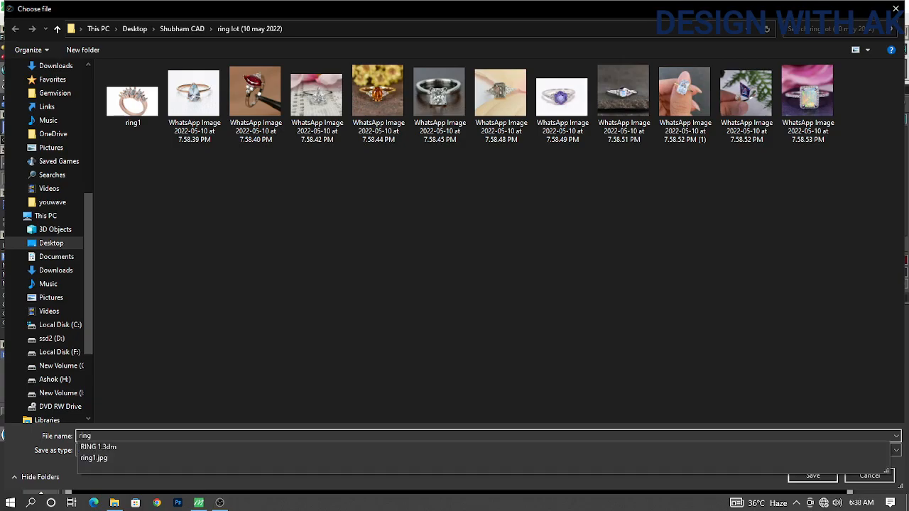
pyautogui.write('2')
pyautogui.press('Return')
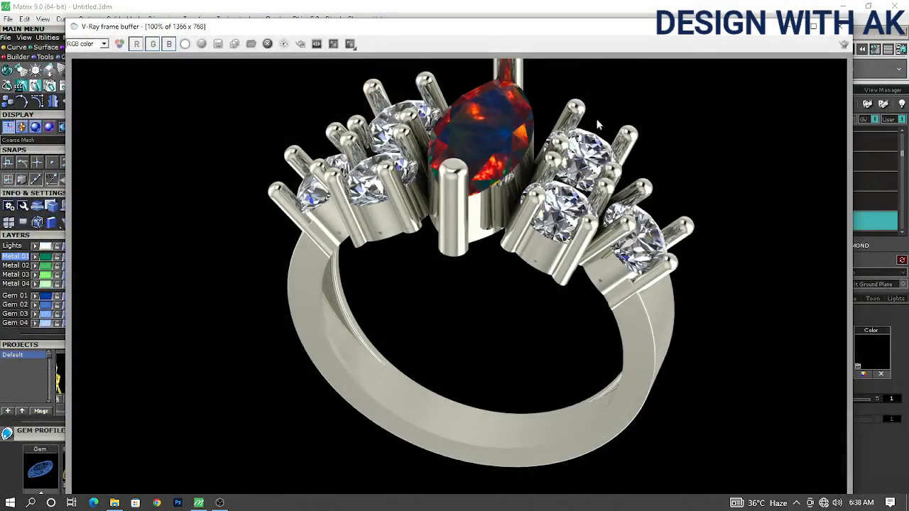
pyautogui.click(841, 26)
# - Check the saved ring2 image in the ring lot folder and return to Matrix
pyautogui.click(843, 7)
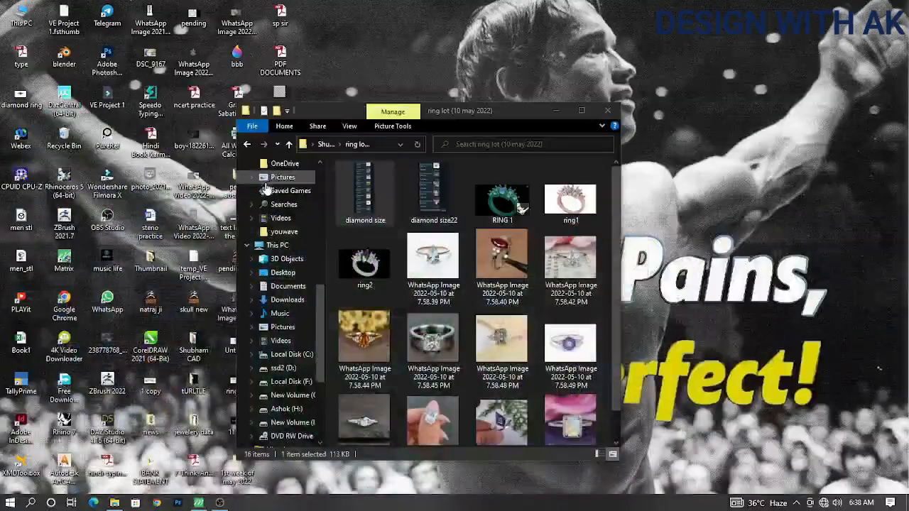
pyautogui.click(556, 110)
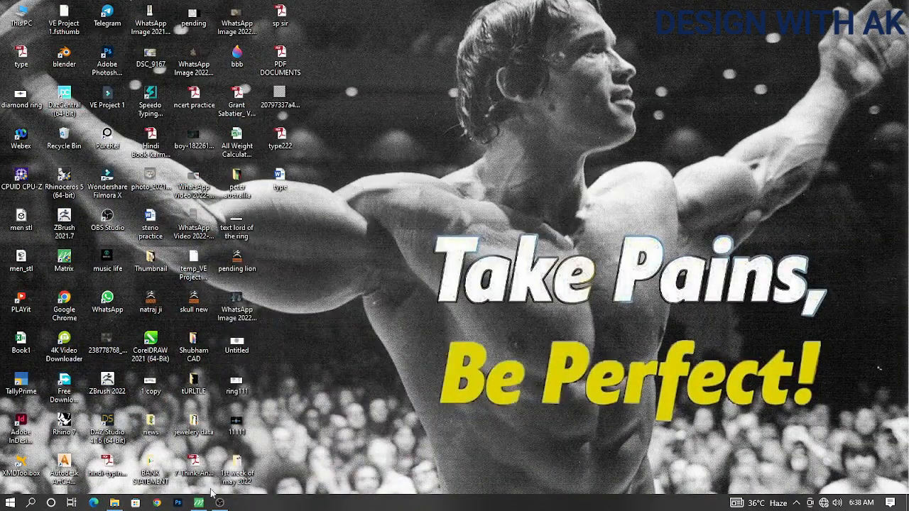
pyautogui.click(199, 503)
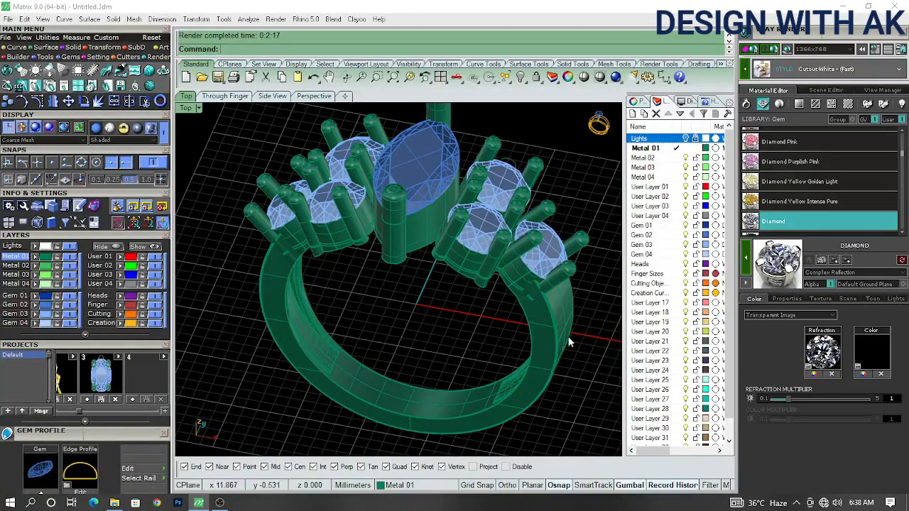
pyautogui.click(220, 503)
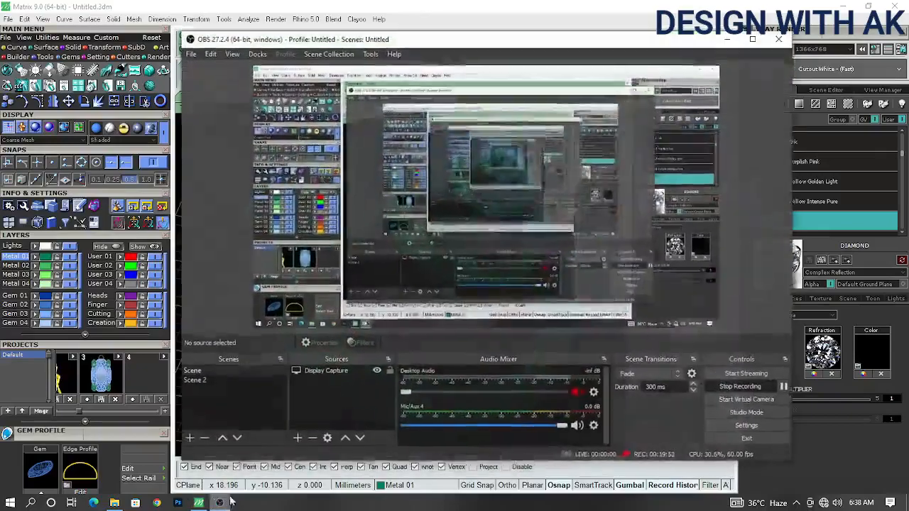